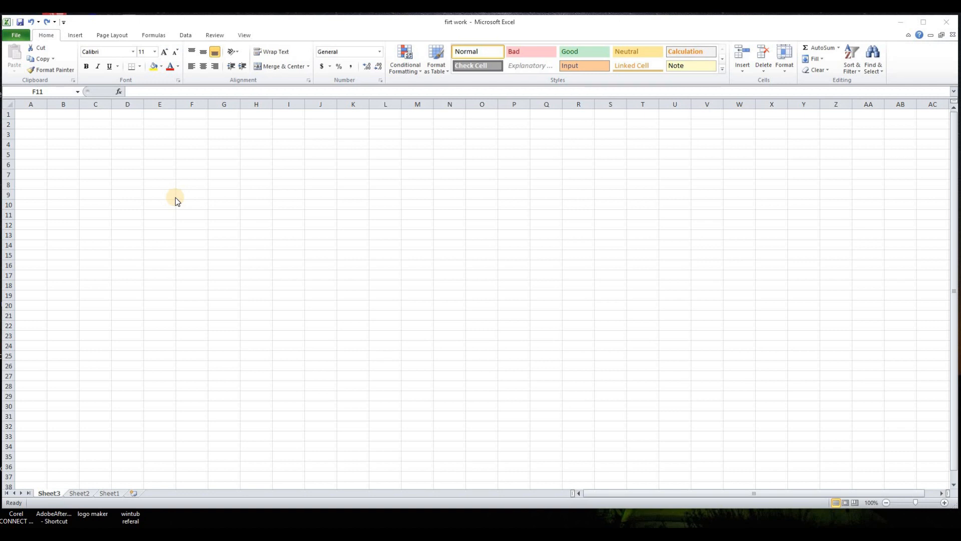
- Set the font size of the cell range B2:F7 to 22
{"action": "left_click", "coordinate": [129, 165]}
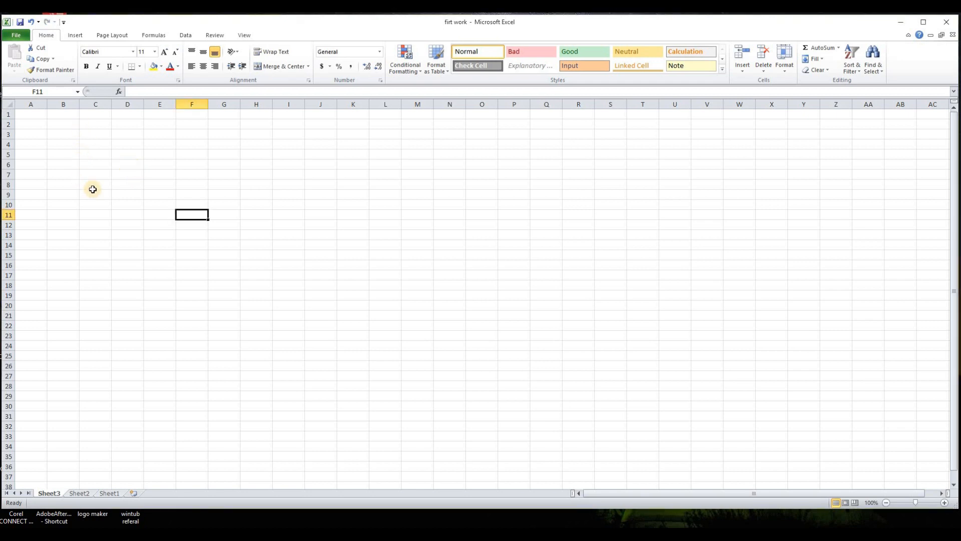
{"action": "left_click", "coordinate": [122, 206]}
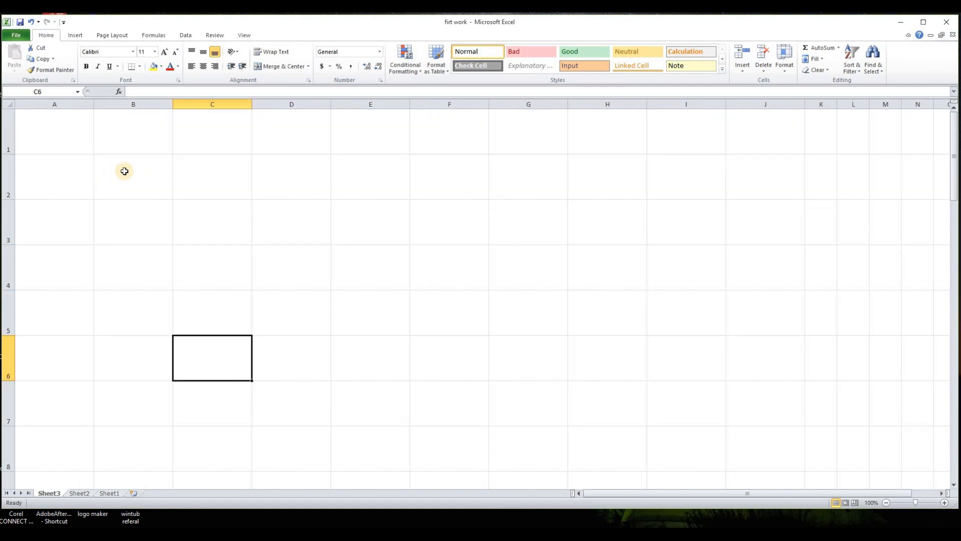
{"action": "left_click_drag", "start_coordinate": [122, 170], "coordinate": [482, 412]}
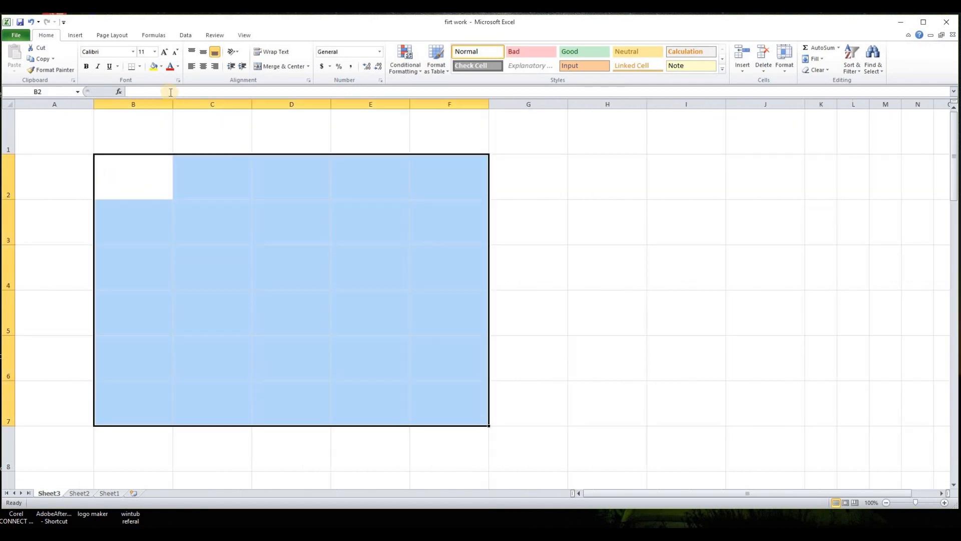
{"action": "left_click", "coordinate": [155, 51]}
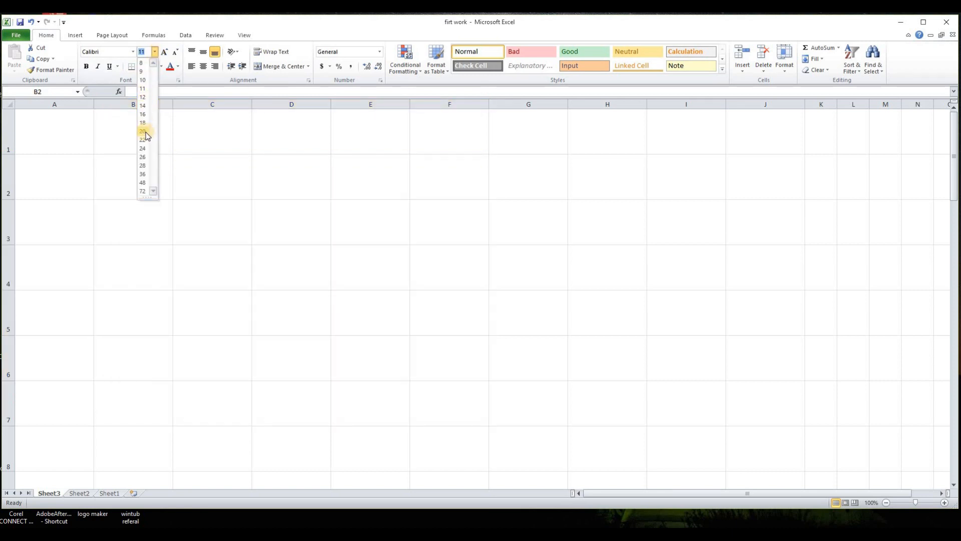
{"action": "left_click", "coordinate": [142, 139]}
{"action": "left_click", "coordinate": [129, 168]}
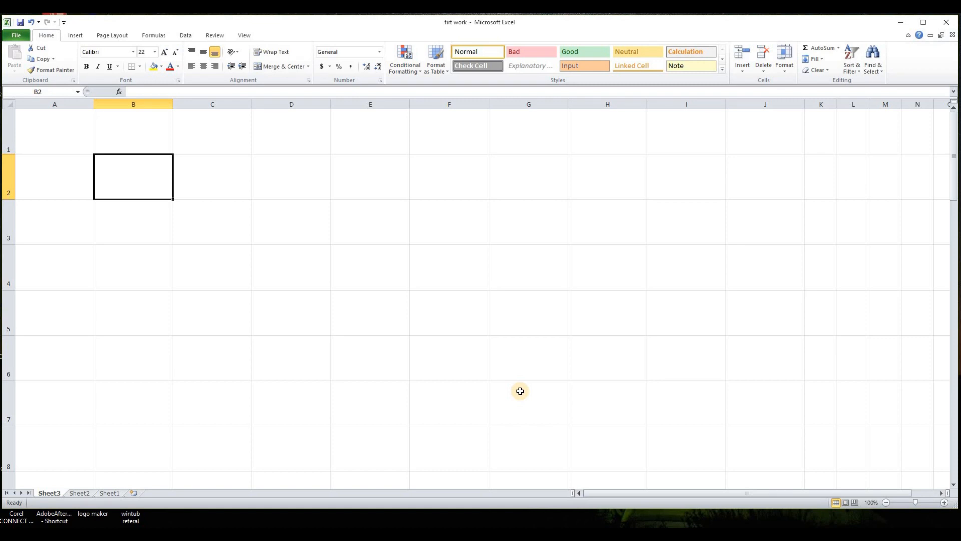
- Enter 23 in cell B2
{"action": "type", "text": "23"}
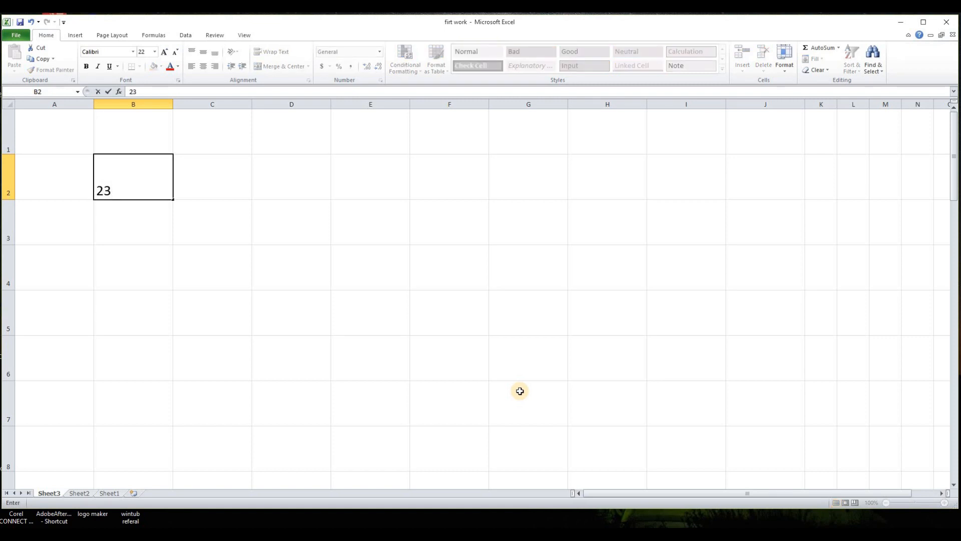
{"action": "key", "text": "Tab"}
{"action": "key", "text": "Tab"}
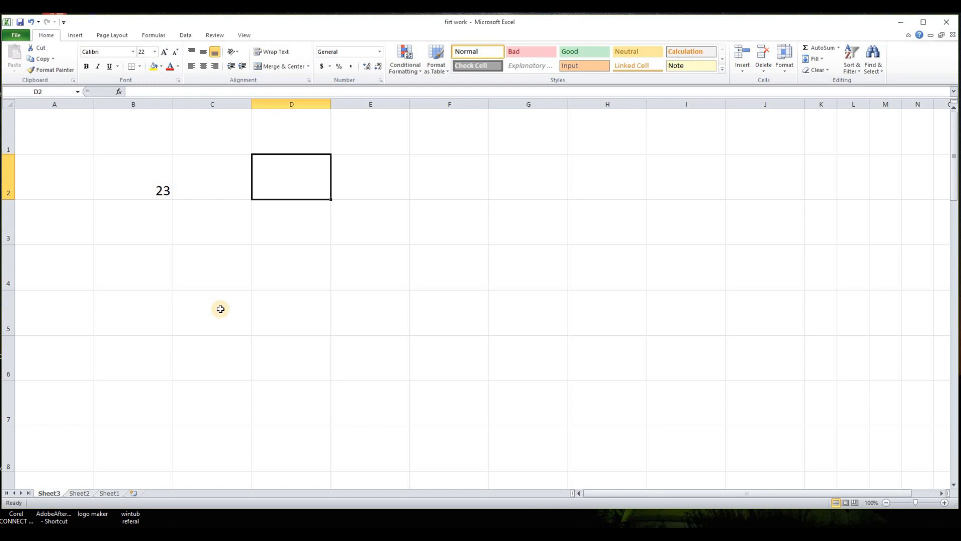
- Enter a formula in D2 that references cell B2
{"action": "type", "text": "="}
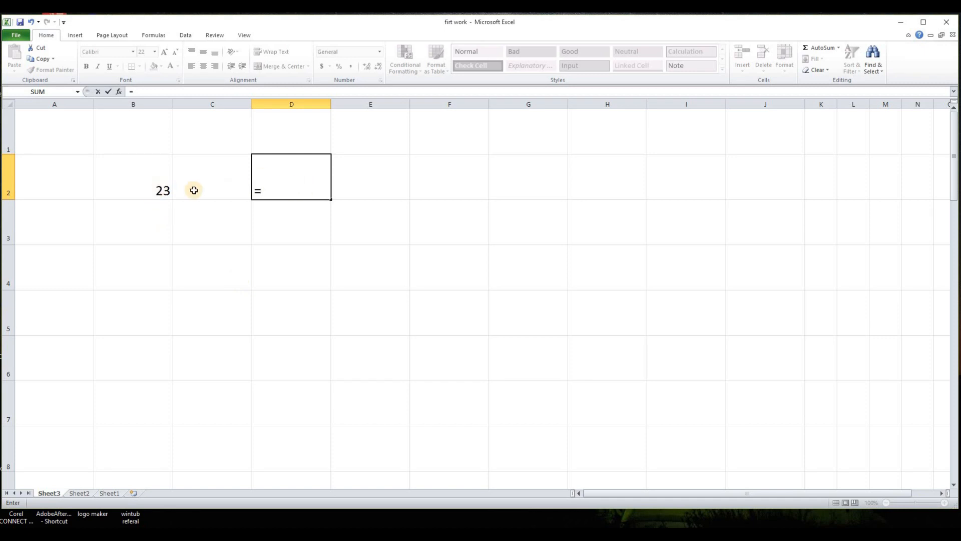
{"action": "left_click", "coordinate": [156, 193]}
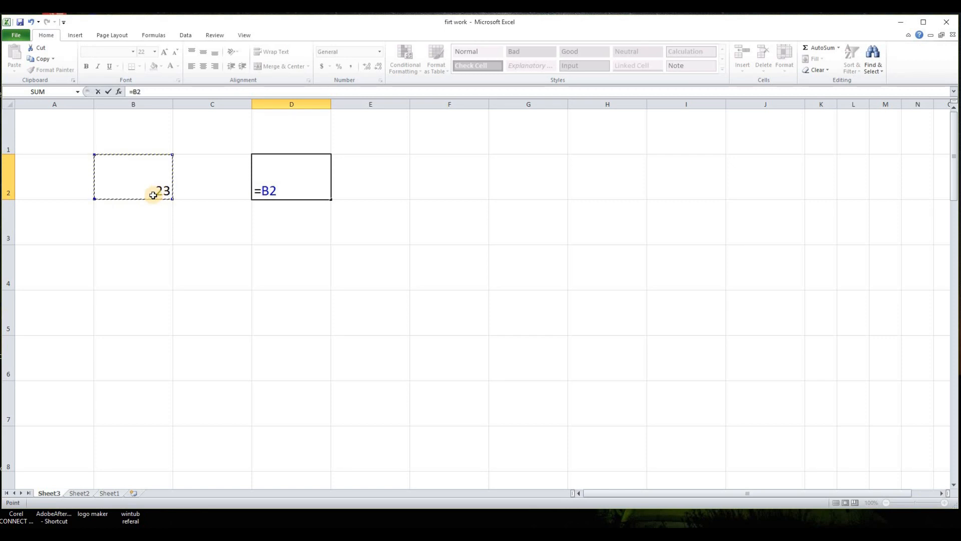
{"action": "key", "text": "Return"}
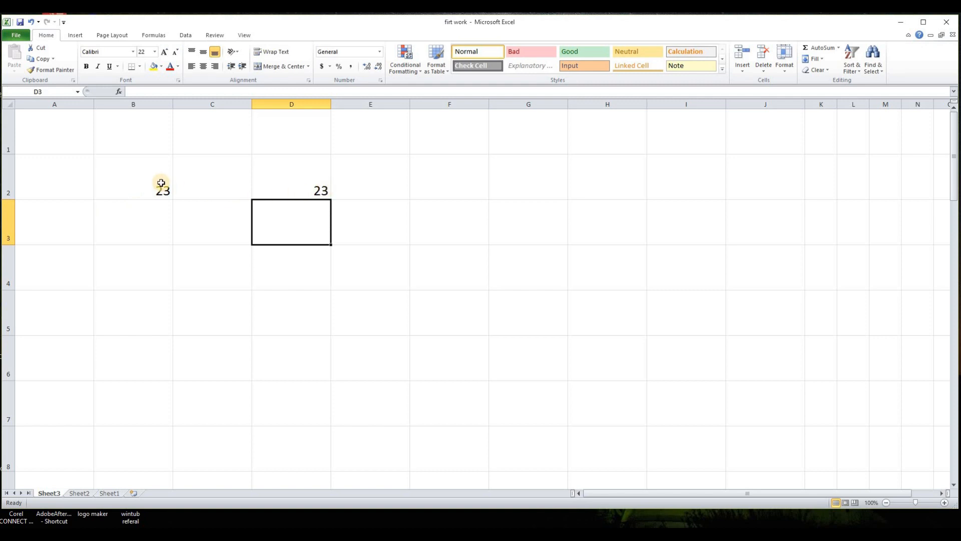
- Change the value in B2 to 67
{"action": "left_click", "coordinate": [159, 189]}
{"action": "left_click", "coordinate": [317, 191]}
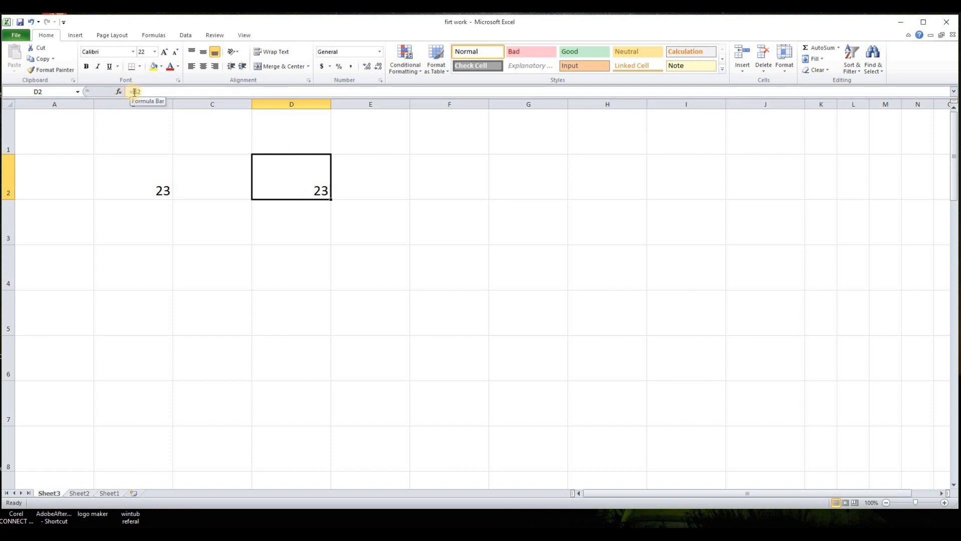
{"action": "left_click", "coordinate": [158, 189]}
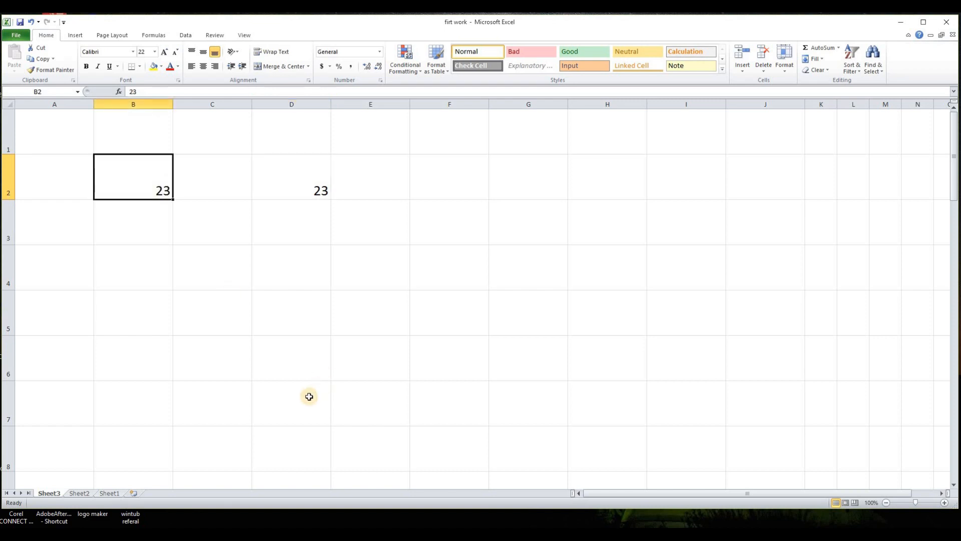
{"action": "type", "text": "67"}
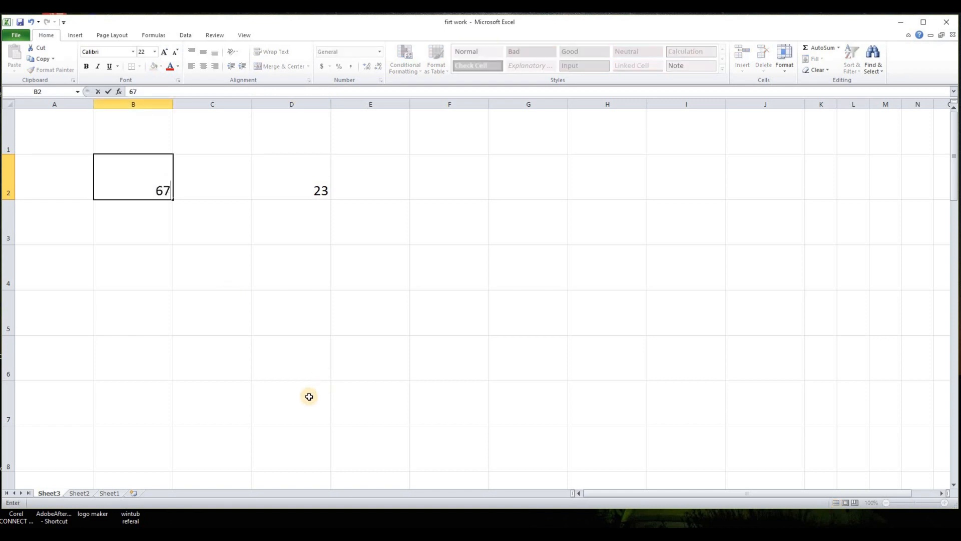
{"action": "key", "text": "Return"}
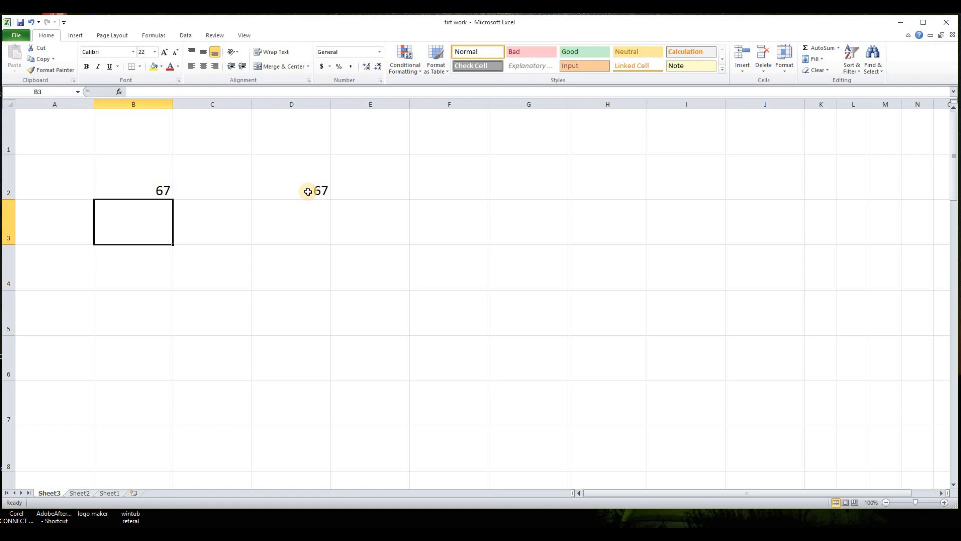
- Change the value in B2 to 3
{"action": "left_click", "coordinate": [151, 188]}
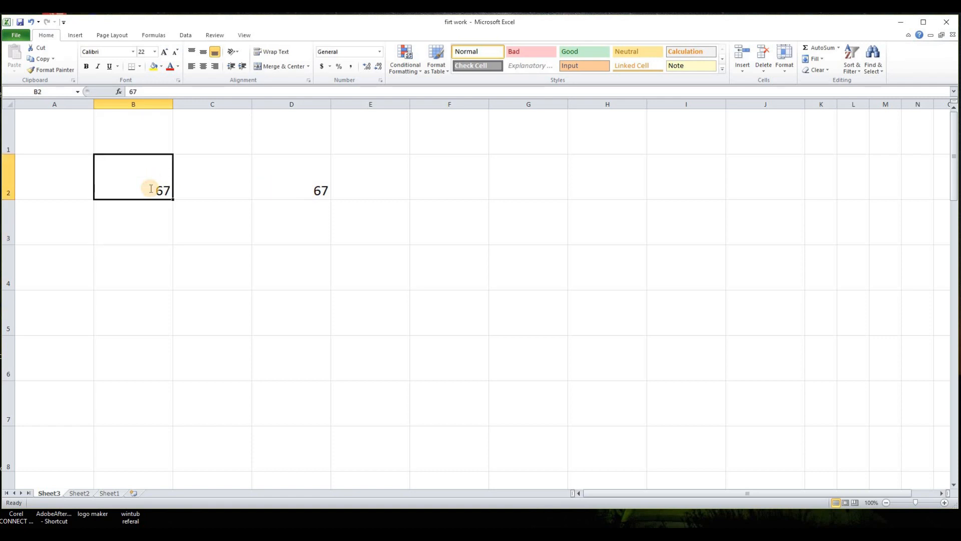
{"action": "type", "text": "3"}
{"action": "key", "text": "Return"}
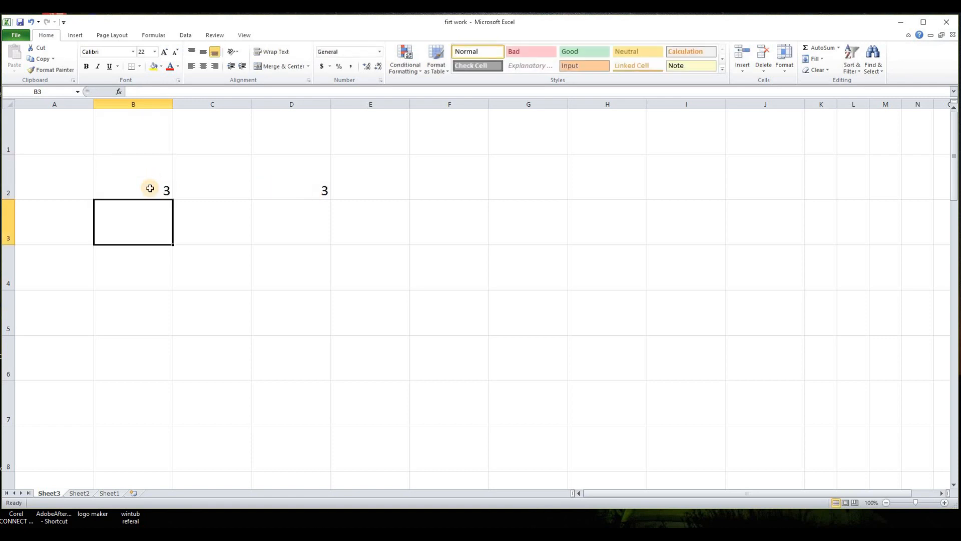
- Enter 7 in cell C2
{"action": "left_click", "coordinate": [310, 187]}
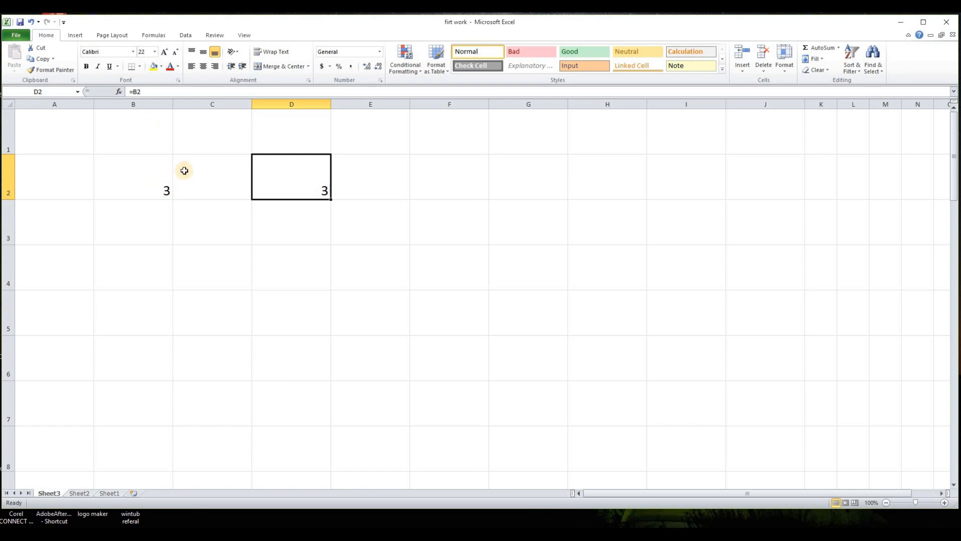
{"action": "left_click", "coordinate": [186, 196]}
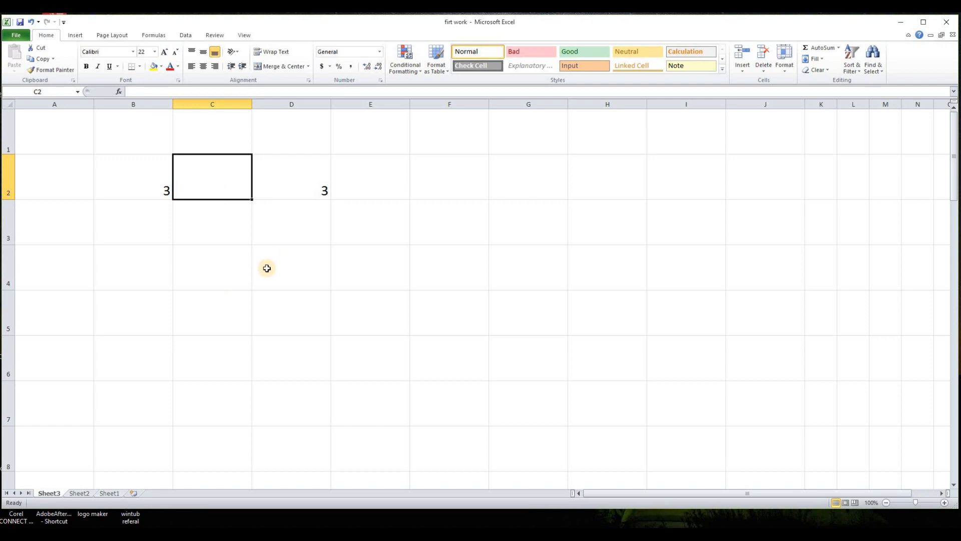
{"action": "type", "text": "7"}
{"action": "left_click", "coordinate": [277, 280]}
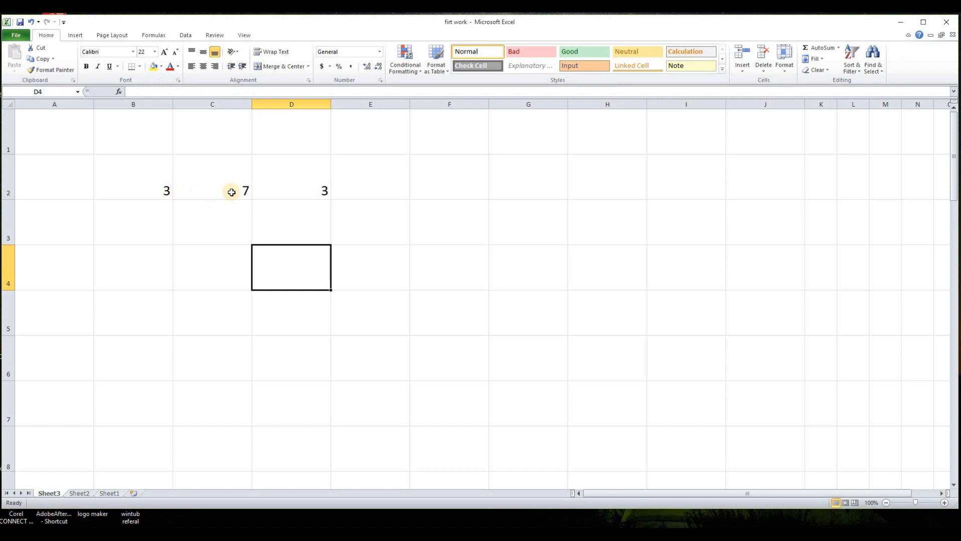
- Label B1 as A and C1 as B, then enlarge their font size and right-align them
{"action": "left_click", "coordinate": [161, 142]}
{"action": "type", "text": "A"}
{"action": "key", "text": "Return"}
{"action": "key", "text": "Up"}
{"action": "key", "text": "Right"}
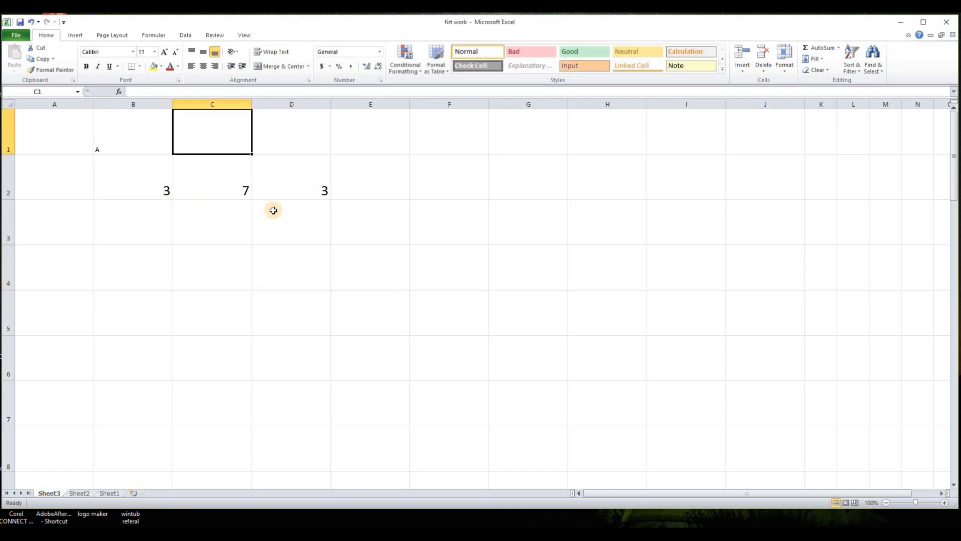
{"action": "type", "text": "B"}
{"action": "left_click_drag", "start_coordinate": [125, 136], "coordinate": [210, 136]}
{"action": "left_click", "coordinate": [155, 52]}
{"action": "left_click", "coordinate": [143, 157]}
{"action": "left_click", "coordinate": [215, 66]}
- Enter the header TOTAL in D1 and set its font size to 22
{"action": "key", "text": "Right"}
{"action": "key", "text": "Right"}
{"action": "type", "text": "T"}
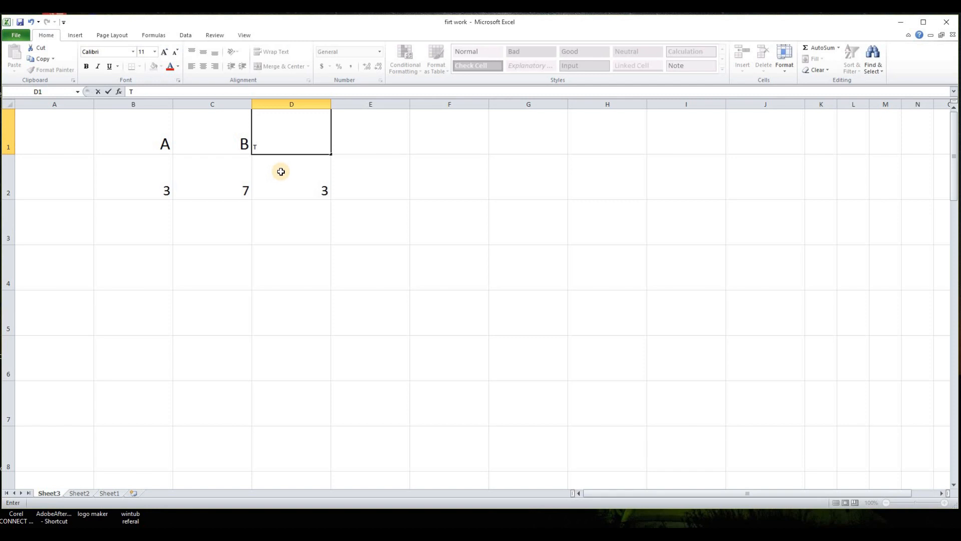
{"action": "type", "text": "OTAL"}
{"action": "left_click", "coordinate": [108, 91]}
{"action": "left_click", "coordinate": [155, 52]}
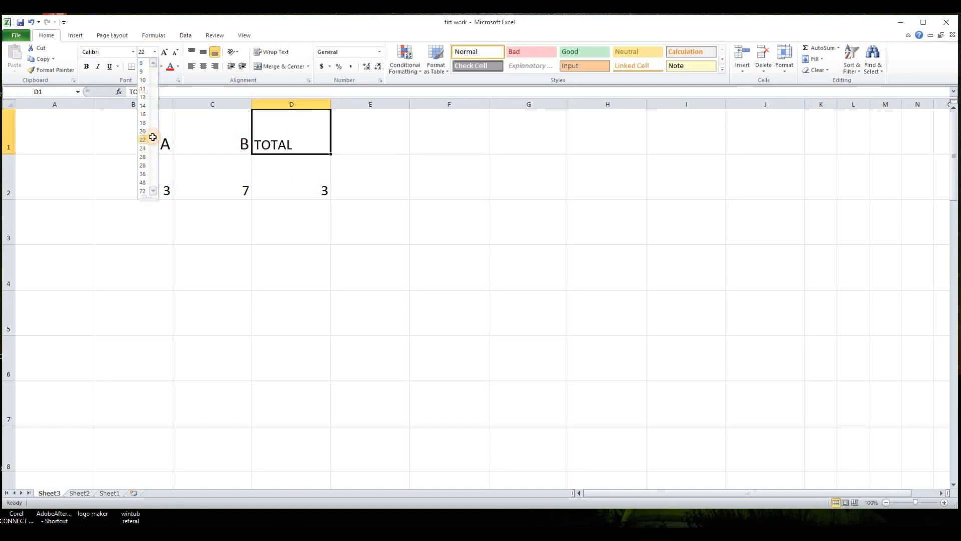
{"action": "left_click", "coordinate": [148, 142]}
{"action": "left_click", "coordinate": [199, 195]}
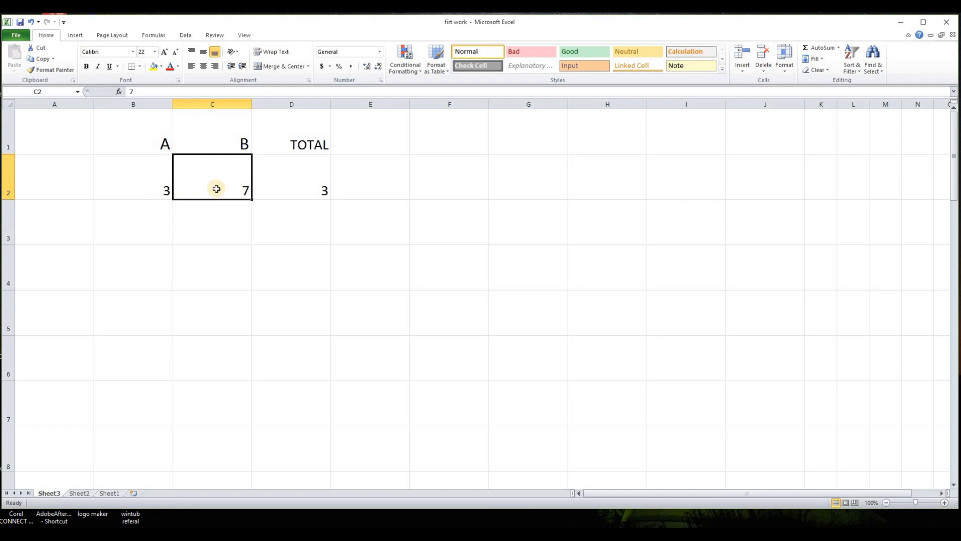
- Delete the formula in cell D2
{"action": "left_click", "coordinate": [320, 191]}
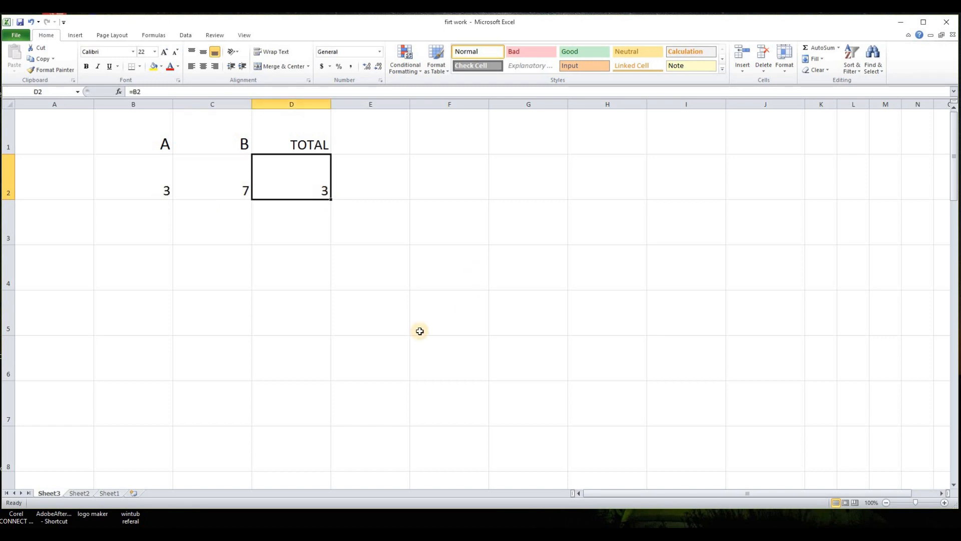
{"action": "key", "text": "Delete"}
{"action": "left_click", "coordinate": [428, 311]}
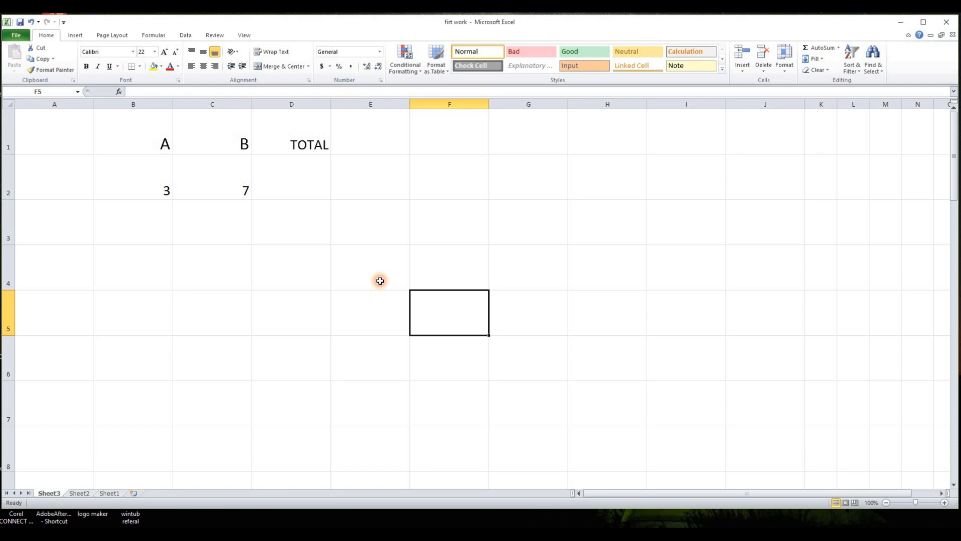
- Enter the formula =B2*C2 in cell D2 by picking the two cells
{"action": "left_click", "coordinate": [158, 188]}
{"action": "left_click", "coordinate": [248, 193]}
{"action": "left_click", "coordinate": [323, 187]}
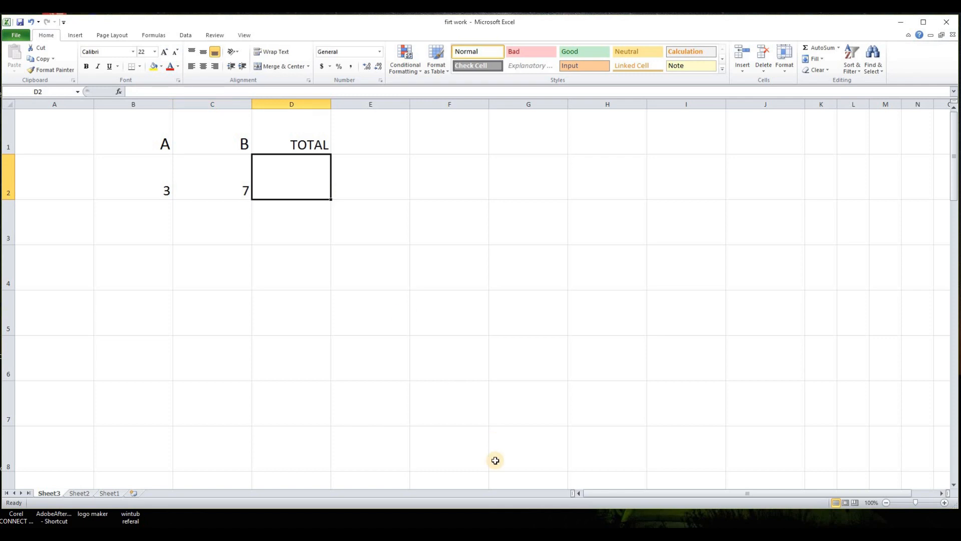
{"action": "type", "text": "="}
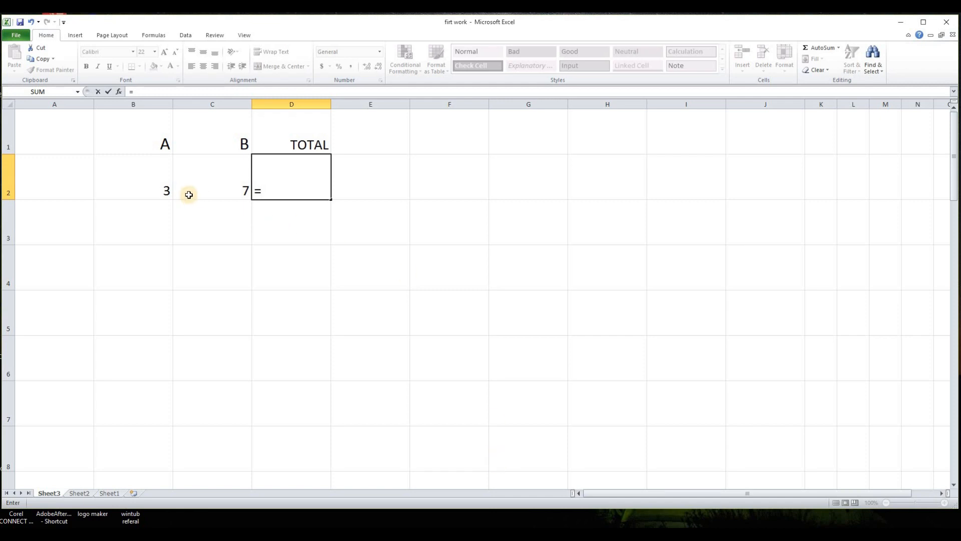
{"action": "left_click", "coordinate": [155, 189]}
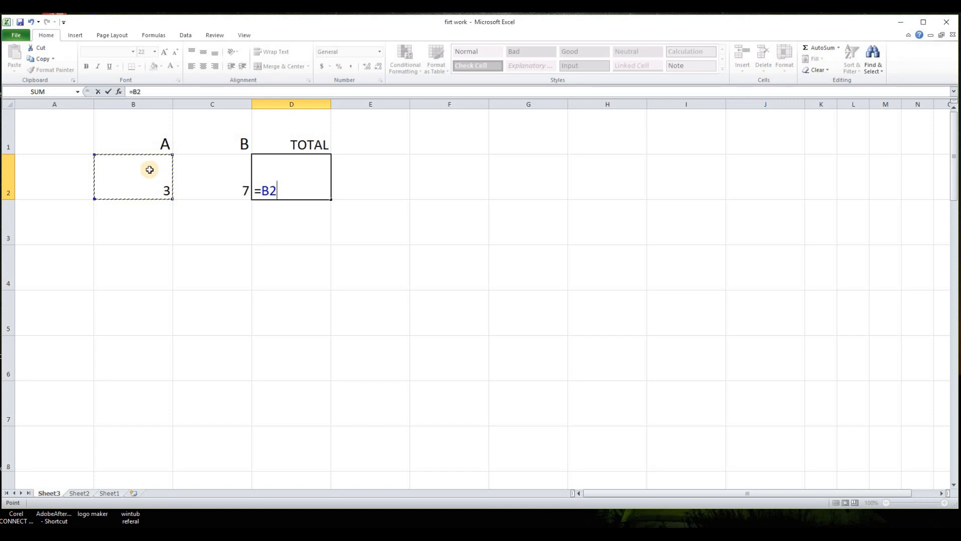
{"action": "type", "text": "*"}
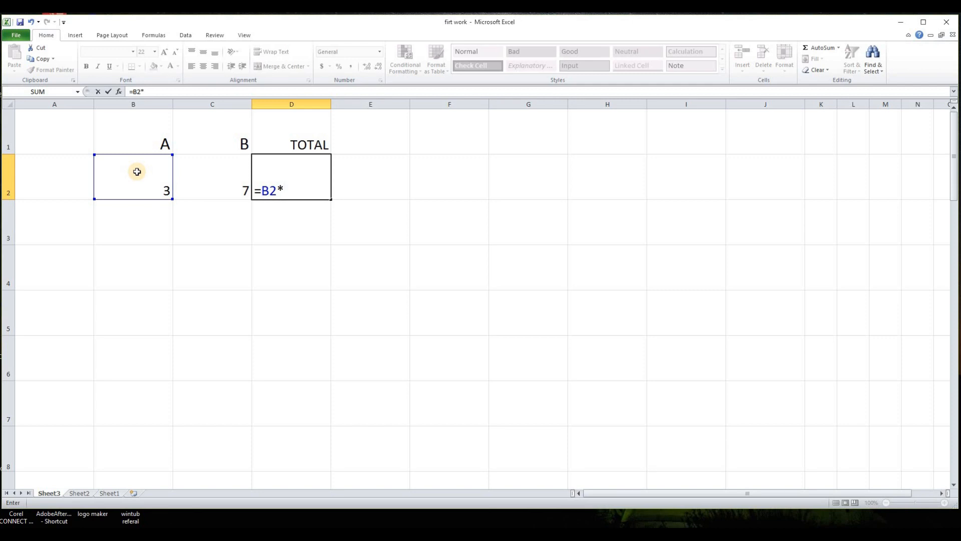
{"action": "left_click", "coordinate": [238, 188]}
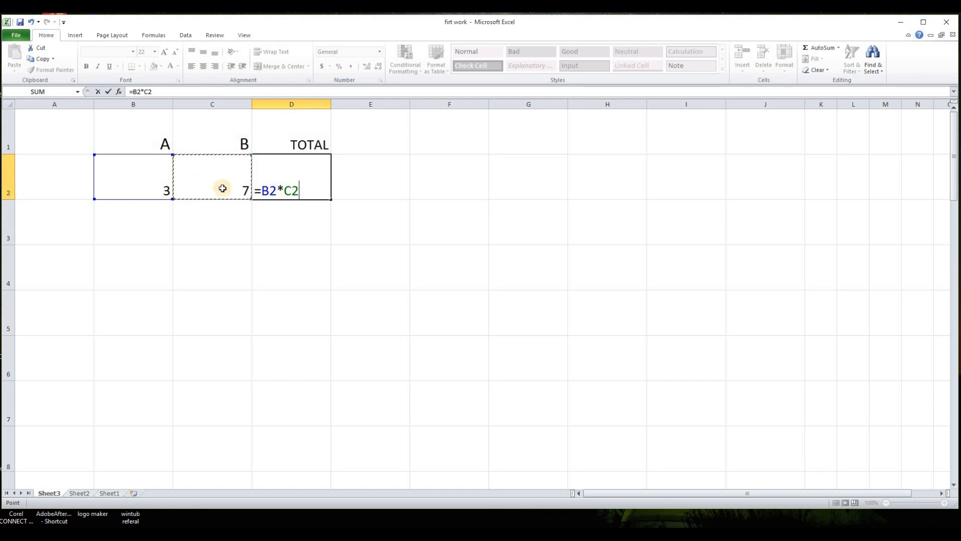
{"action": "key", "text": "Return"}
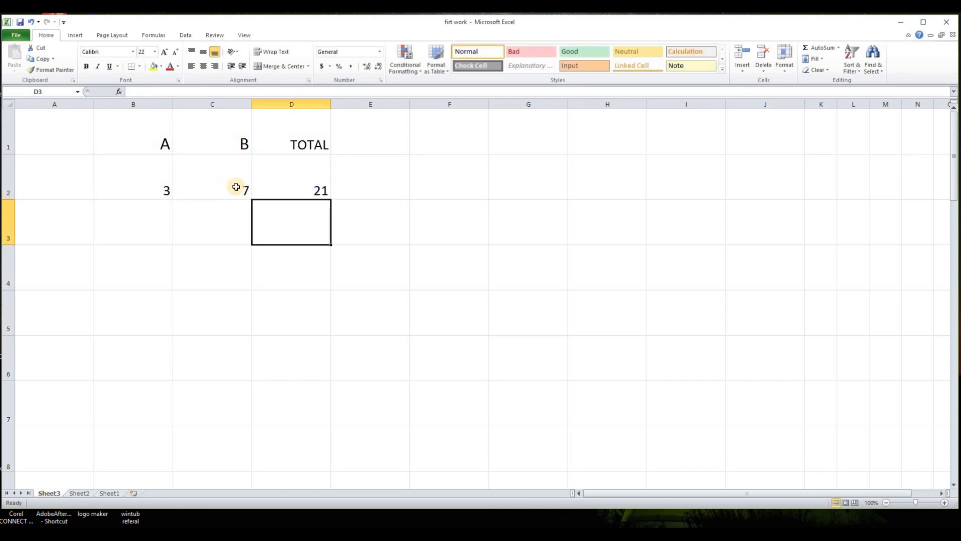
- Replace the formula in D2 with =B2+C2, picking cells B2 and C2
{"action": "left_click", "coordinate": [316, 192]}
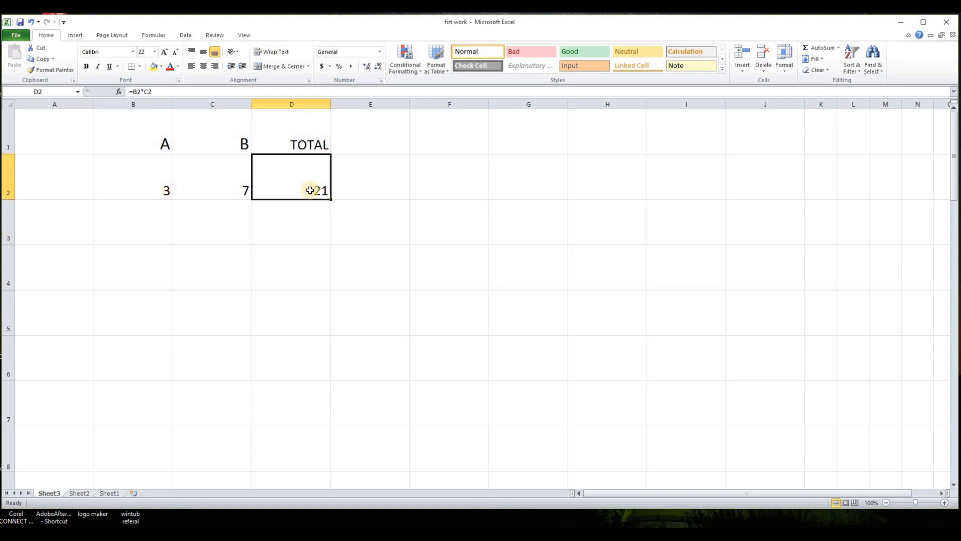
{"action": "left_click", "coordinate": [371, 223]}
{"action": "left_click", "coordinate": [314, 189]}
{"action": "left_click", "coordinate": [361, 232]}
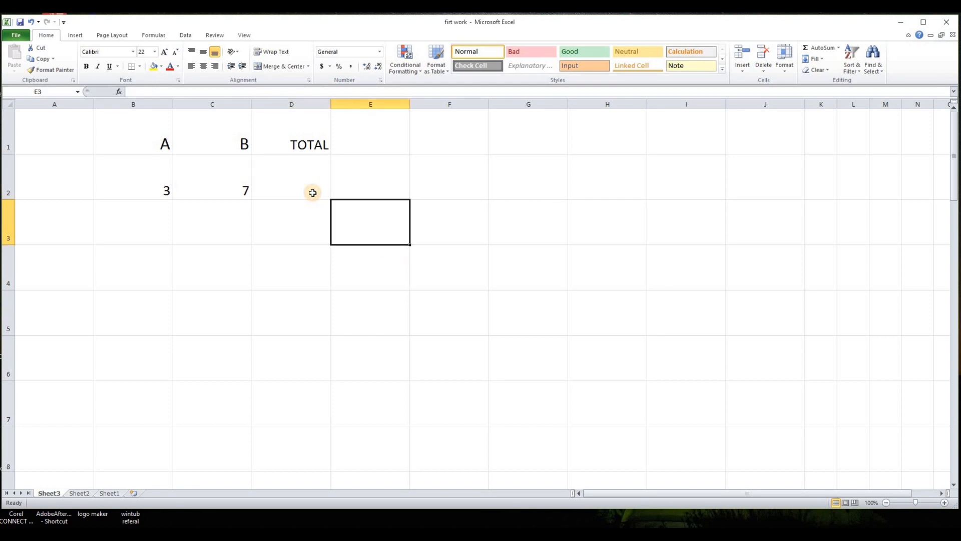
{"action": "left_click", "coordinate": [304, 190]}
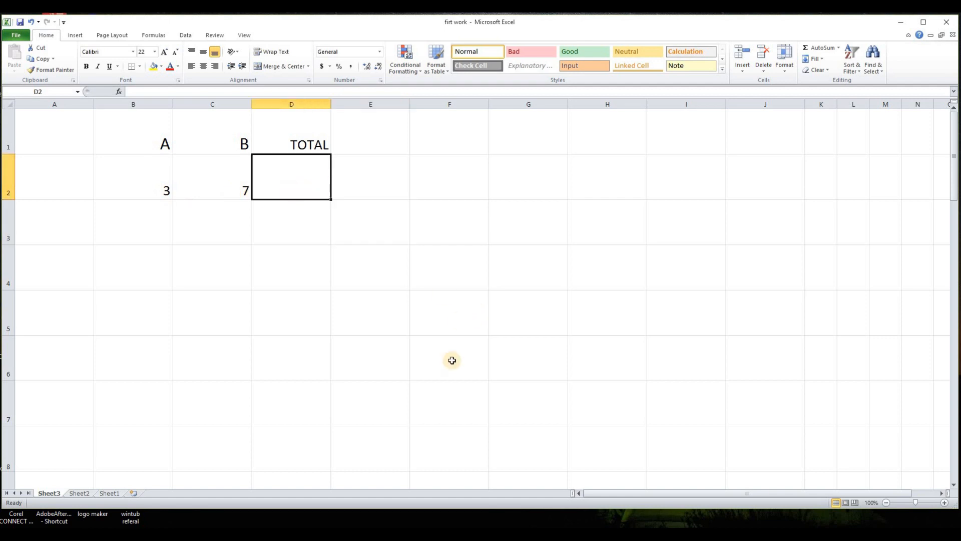
{"action": "type", "text": "="}
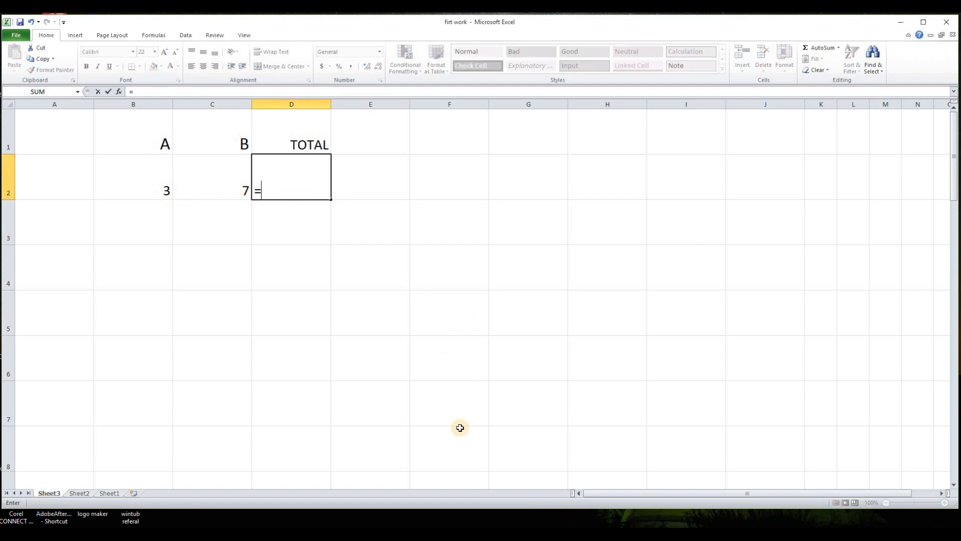
{"action": "left_click", "coordinate": [155, 190]}
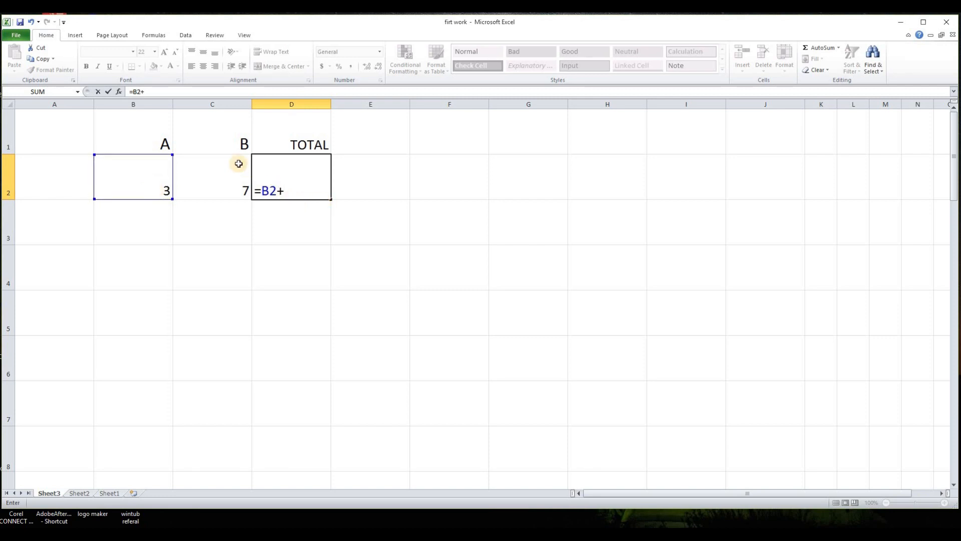
{"action": "left_click", "coordinate": [217, 184]}
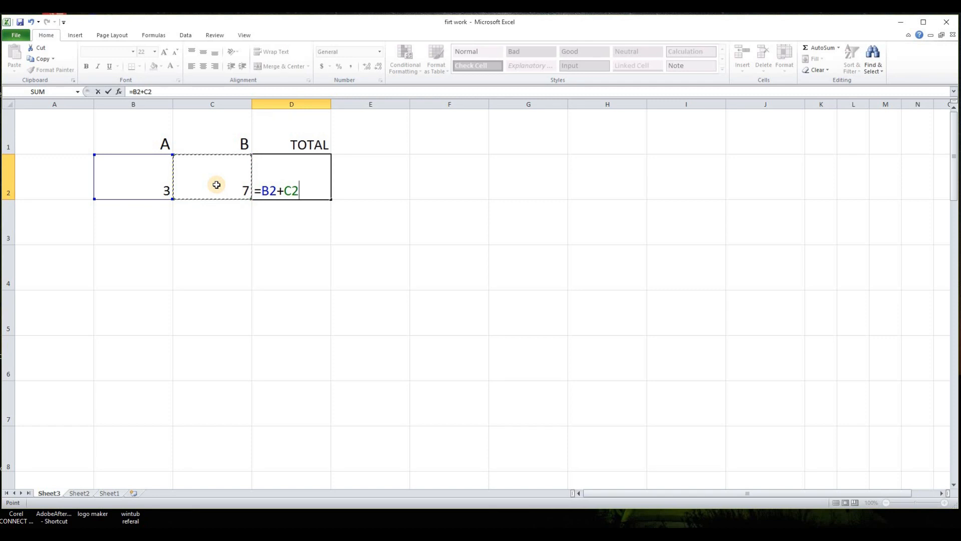
{"action": "key", "text": "Return"}
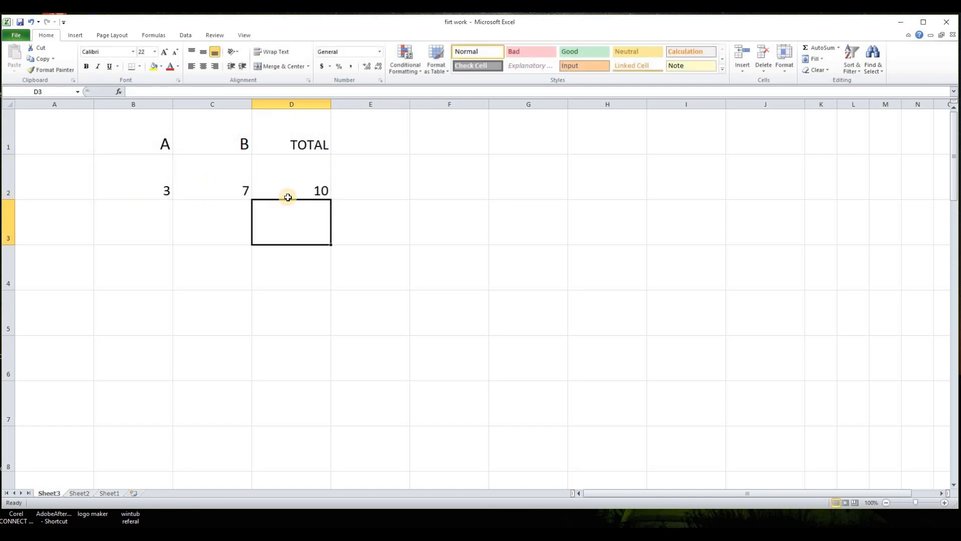
- Clear the contents of cells D1 and D2
{"action": "left_click_drag", "start_coordinate": [296, 141], "coordinate": [298, 189]}
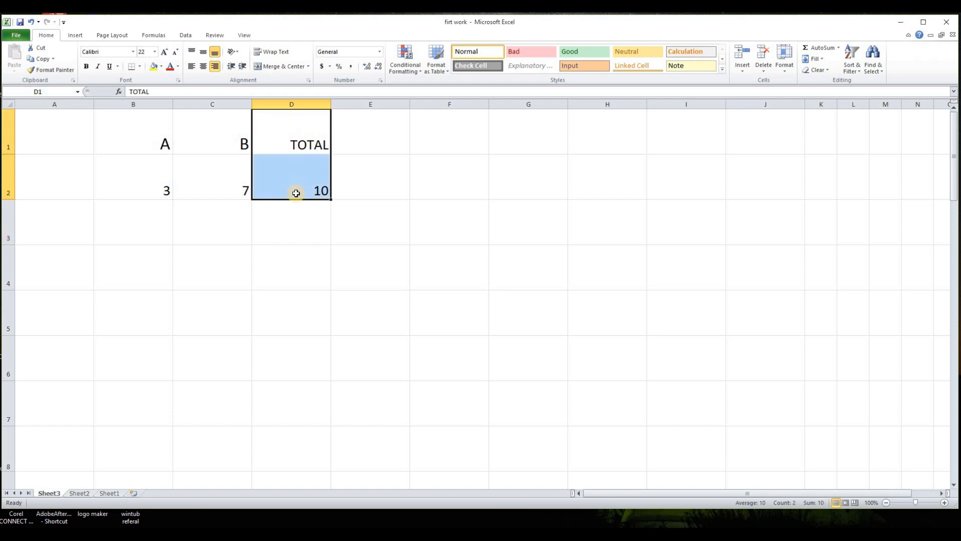
{"action": "key", "text": "Delete"}
{"action": "left_click", "coordinate": [290, 226]}
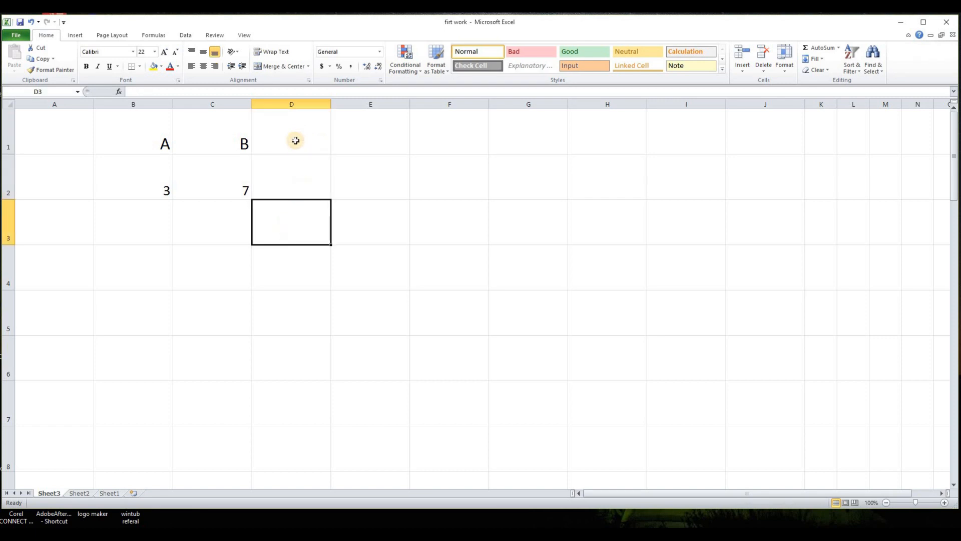
- Enter the header C in D1 and the value 55 in D2
{"action": "left_click", "coordinate": [309, 145]}
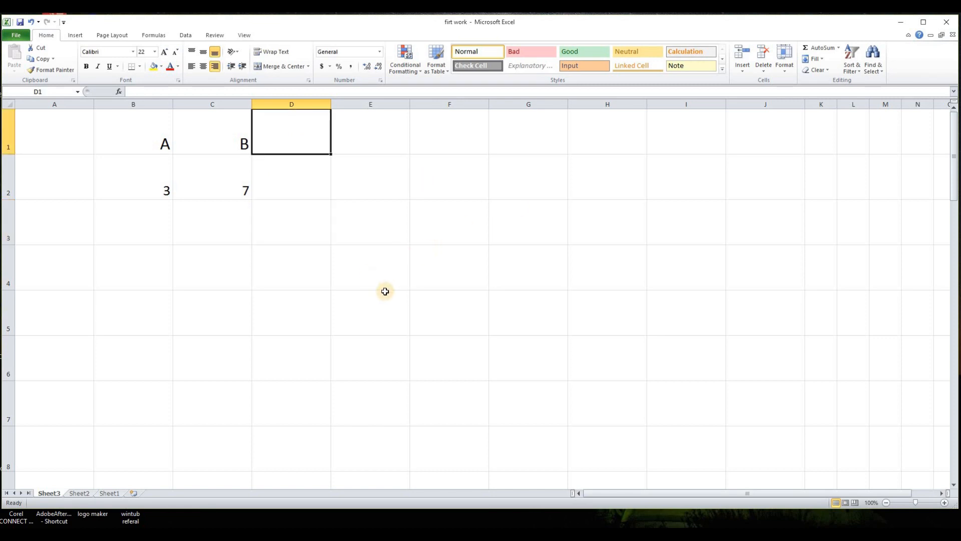
{"action": "type", "text": "c"}
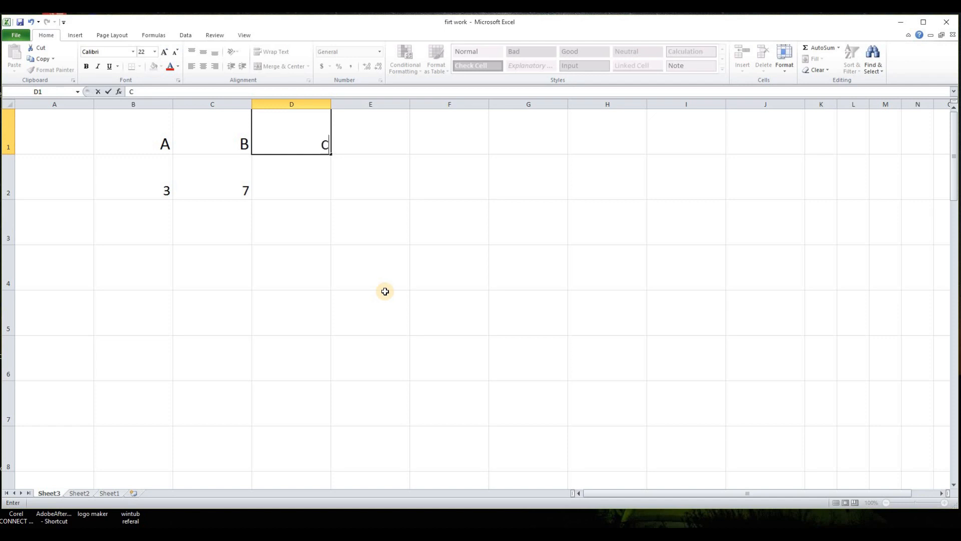
{"action": "key", "text": "Return"}
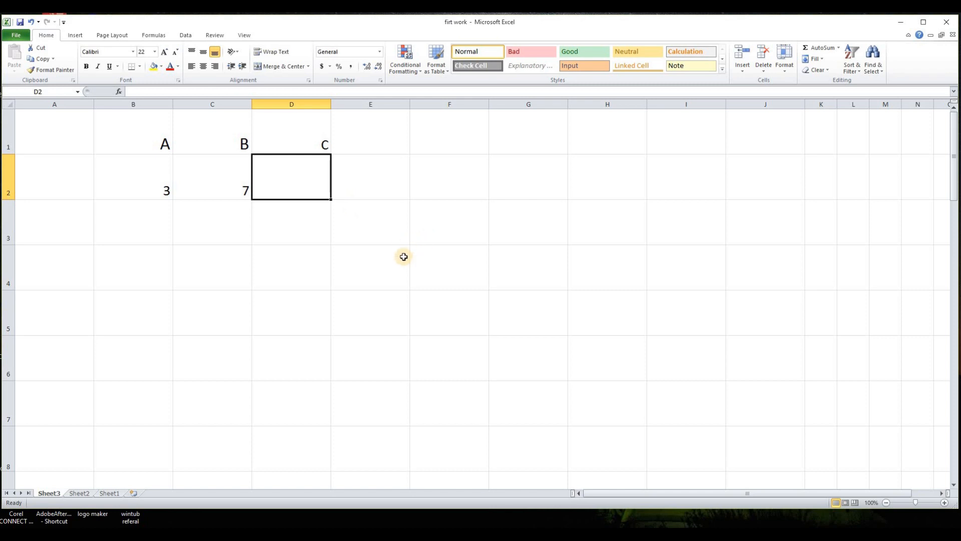
{"action": "type", "text": "55"}
{"action": "left_click", "coordinate": [409, 285]}
- Enter the header TOTAL in E1 and set its font size to 20
{"action": "left_click", "coordinate": [402, 145]}
{"action": "type", "text": "T"}
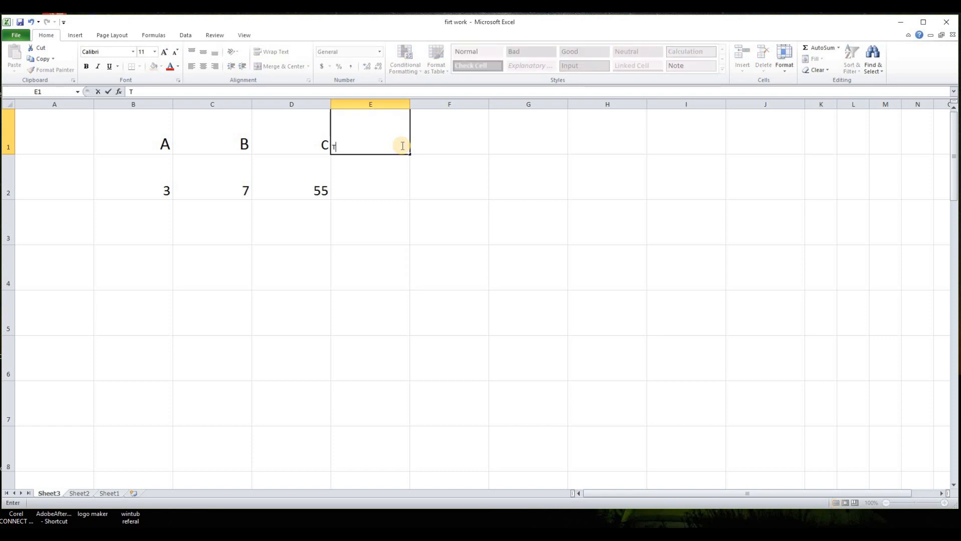
{"action": "type", "text": "OTAL"}
{"action": "left_click", "coordinate": [155, 52]}
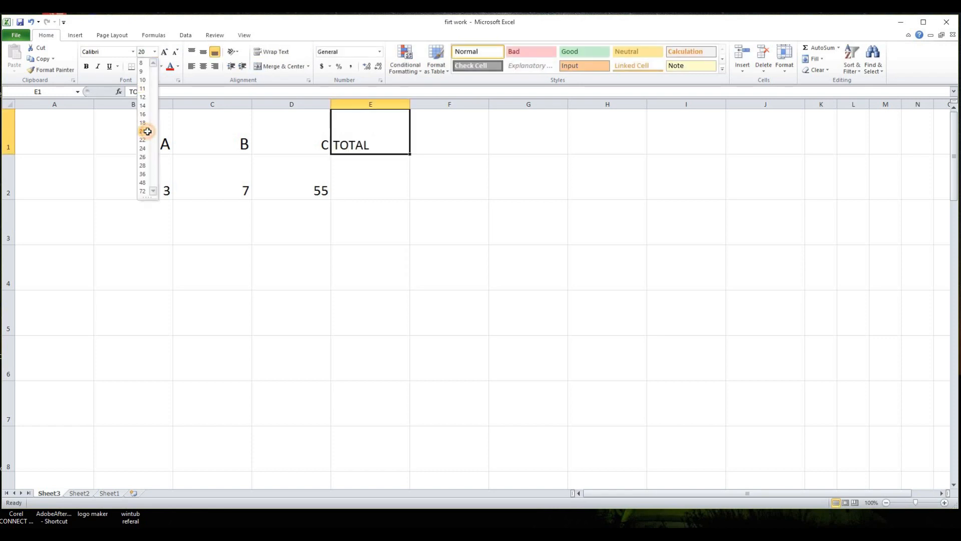
{"action": "left_click", "coordinate": [144, 131]}
{"action": "key", "text": "Return"}
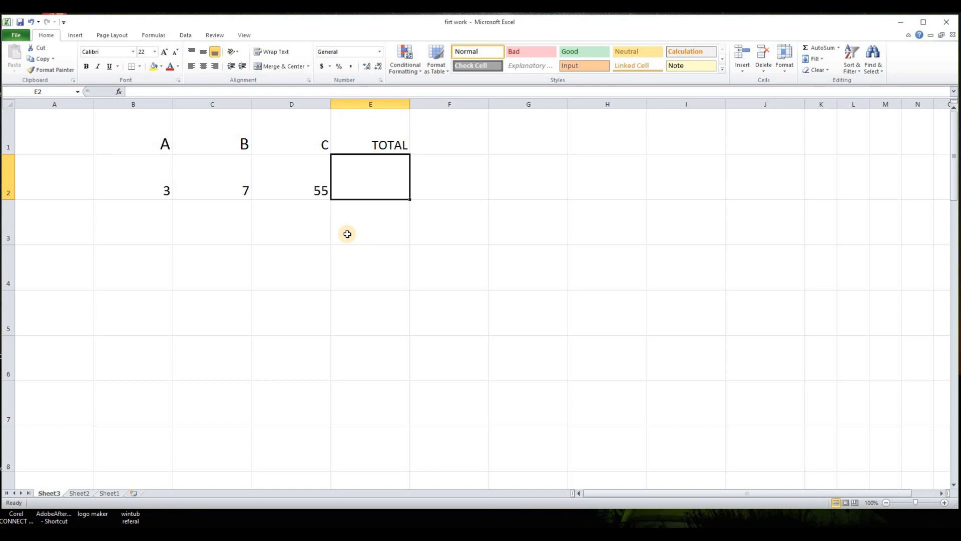
- Enter the formula =B2+C2+D2 in E2 by picking the three cells
{"action": "type", "text": "="}
{"action": "left_click", "coordinate": [155, 187]}
{"action": "type", "text": "+"}
{"action": "left_click", "coordinate": [220, 184]}
{"action": "type", "text": "+"}
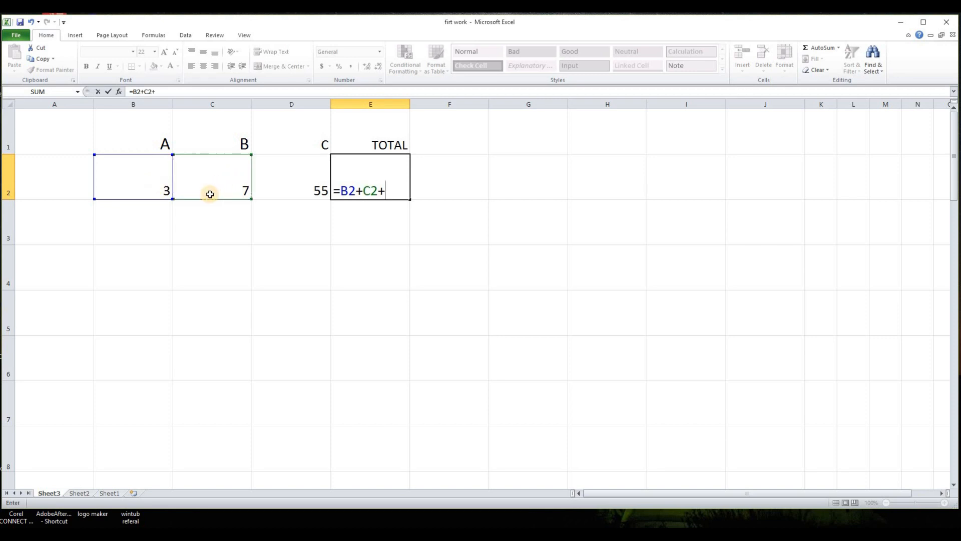
{"action": "left_click", "coordinate": [297, 181]}
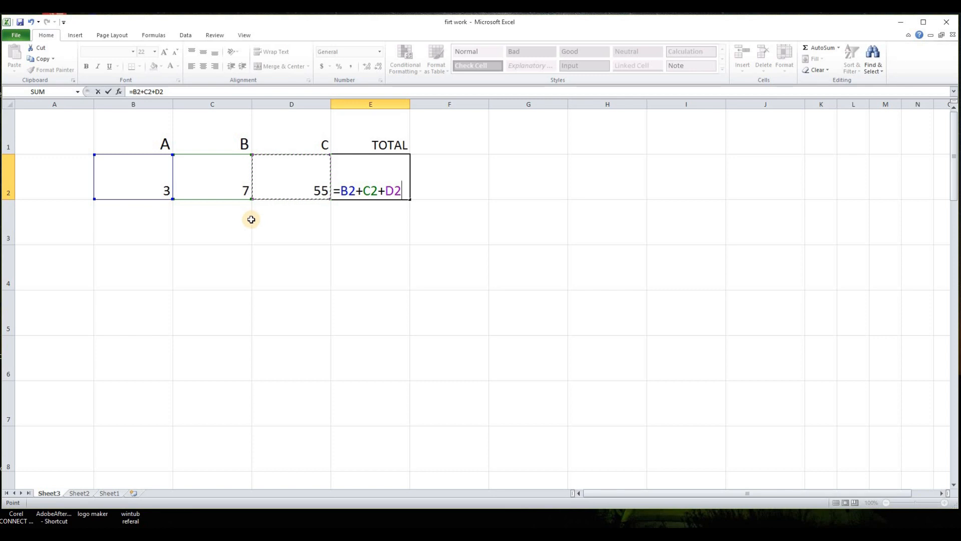
{"action": "key", "text": "Return"}
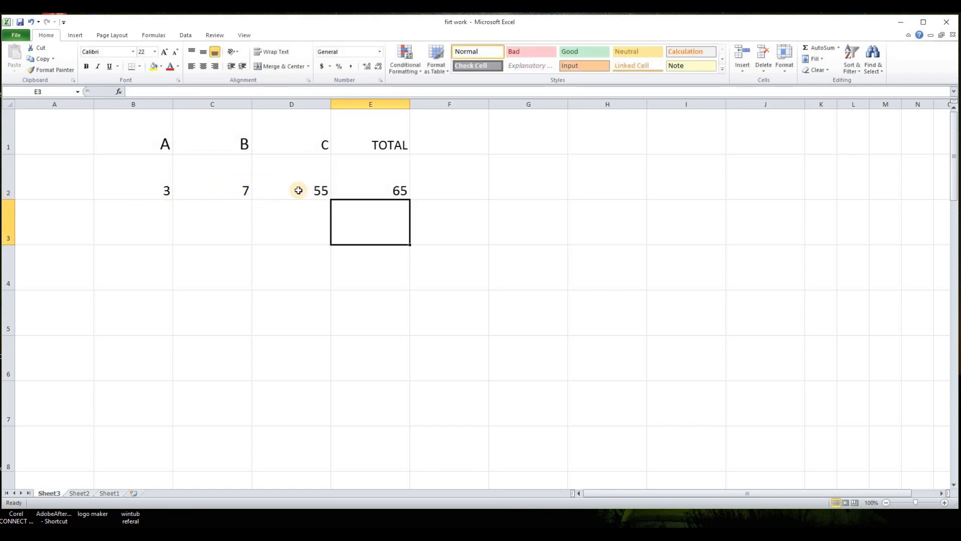
- Edit the formula in E2 to =B2+C2*D2
{"action": "left_click", "coordinate": [374, 190]}
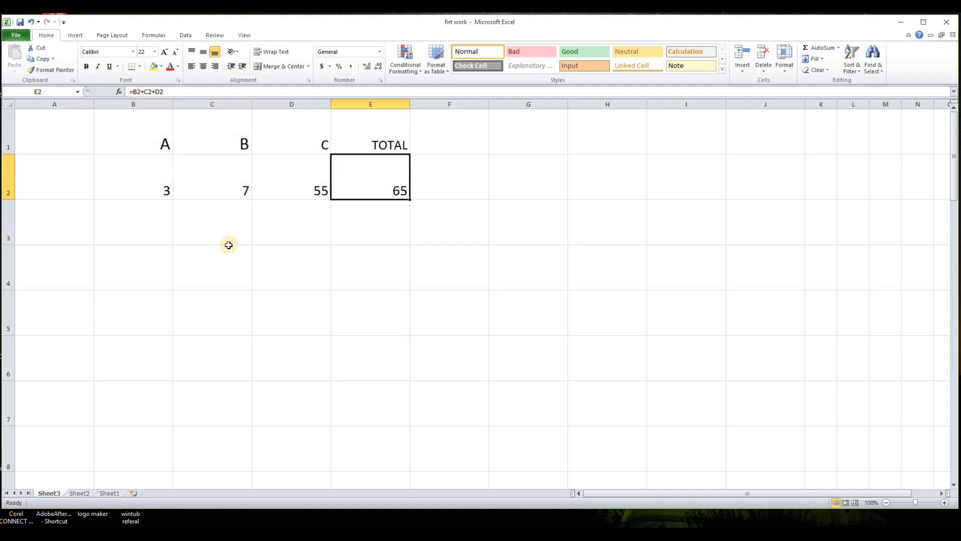
{"action": "left_click", "coordinate": [155, 92]}
{"action": "key", "text": "BackSpace"}
{"action": "type", "text": "*"}
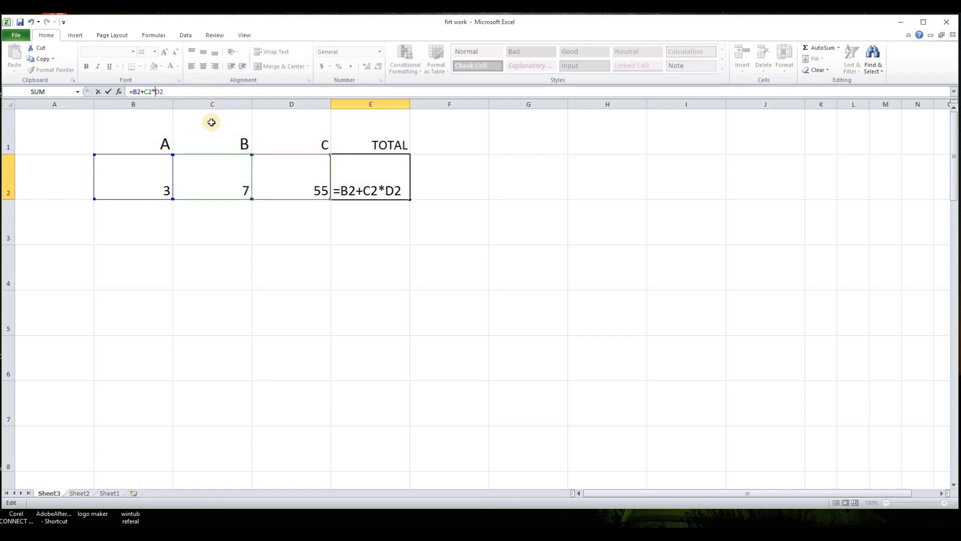
{"action": "key", "text": "Return"}
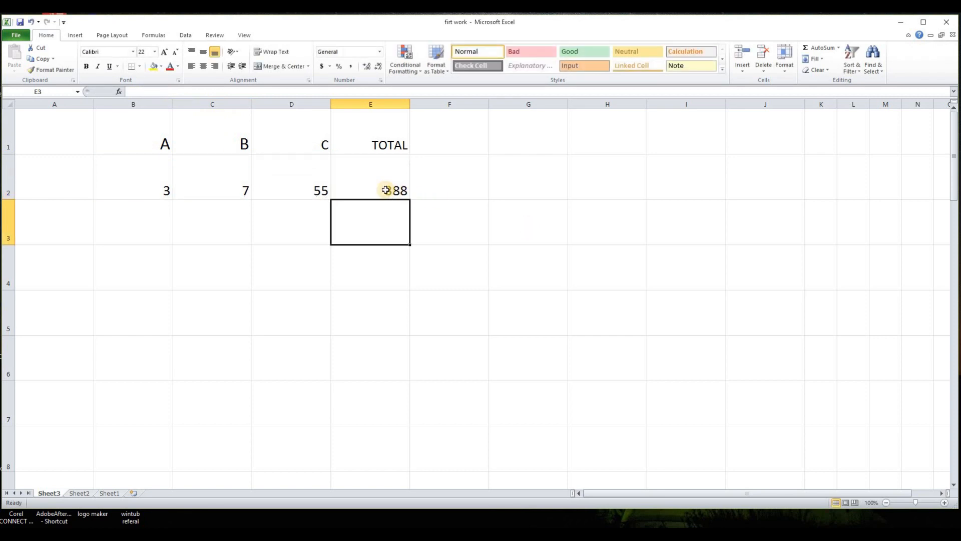
- Apply all borders to the range B2:E7
{"action": "left_click", "coordinate": [163, 188]}
{"action": "left_click", "coordinate": [218, 179]}
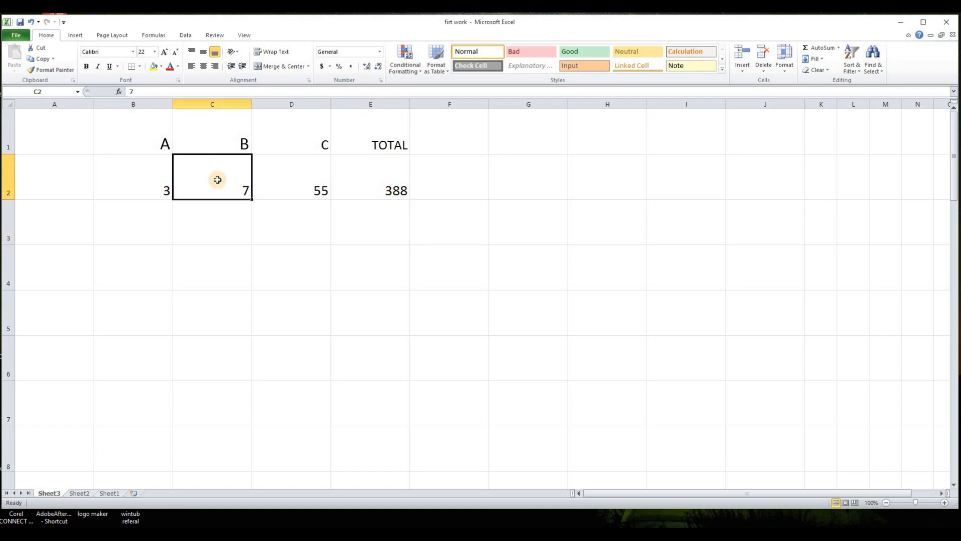
{"action": "left_click", "coordinate": [292, 180]}
{"action": "left_click", "coordinate": [401, 295]}
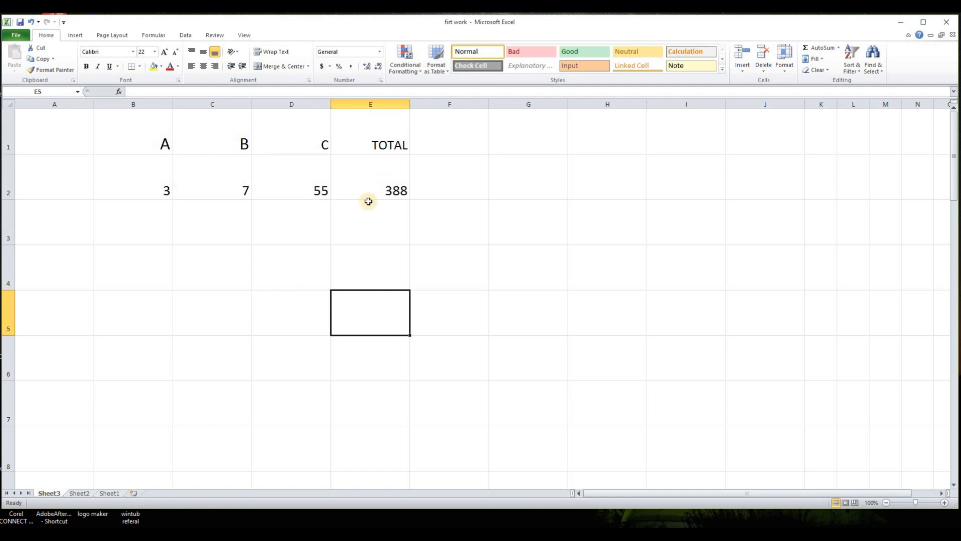
{"action": "left_click", "coordinate": [390, 184]}
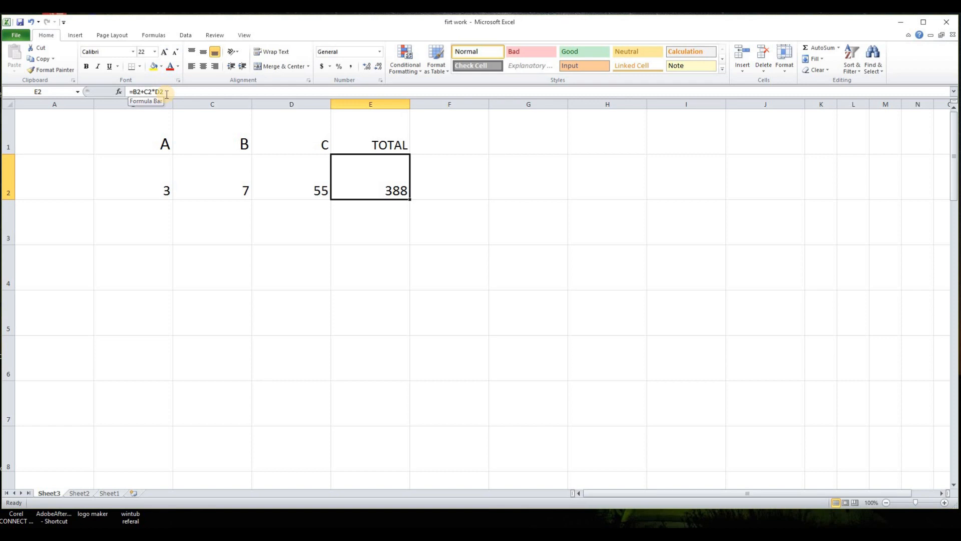
{"action": "left_click_drag", "start_coordinate": [153, 176], "coordinate": [397, 409]}
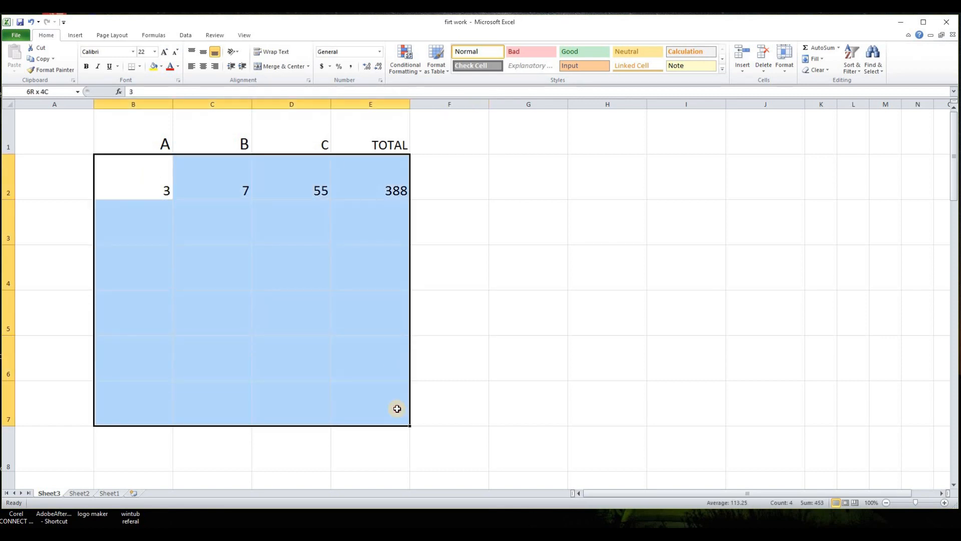
{"action": "left_click", "coordinate": [139, 66]}
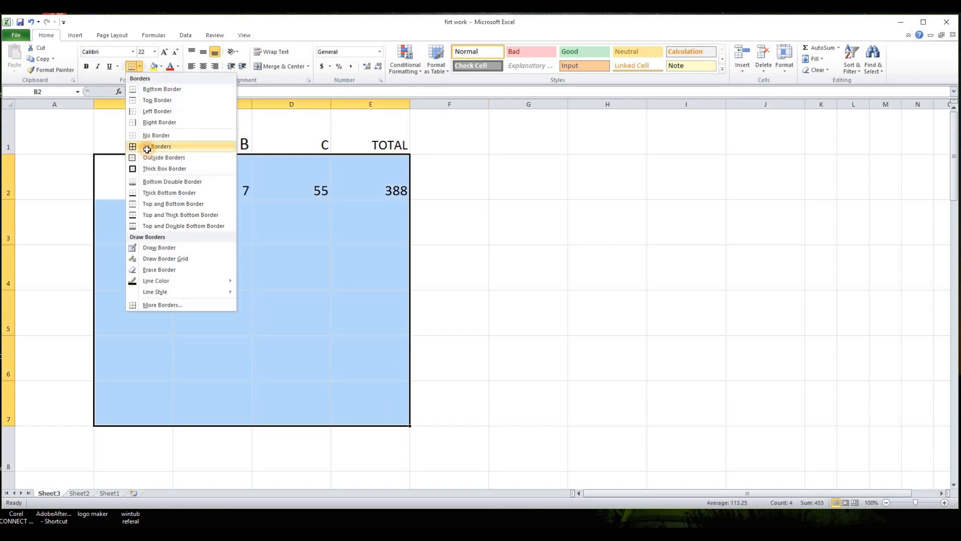
{"action": "left_click", "coordinate": [149, 146]}
- Fill the E2 formula down through E6
{"action": "key", "text": "Right"}
{"action": "key", "text": "Right"}
{"action": "key", "text": "Right"}
{"action": "key", "text": "Right"}
{"action": "key", "text": "Right"}
{"action": "key", "text": "Down"}
{"action": "key", "text": "Down"}
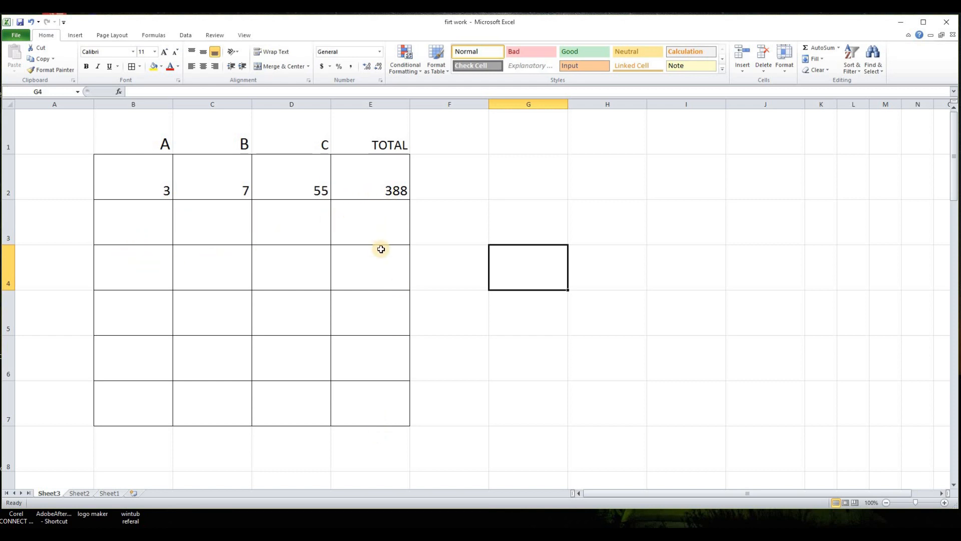
{"action": "left_click", "coordinate": [391, 186]}
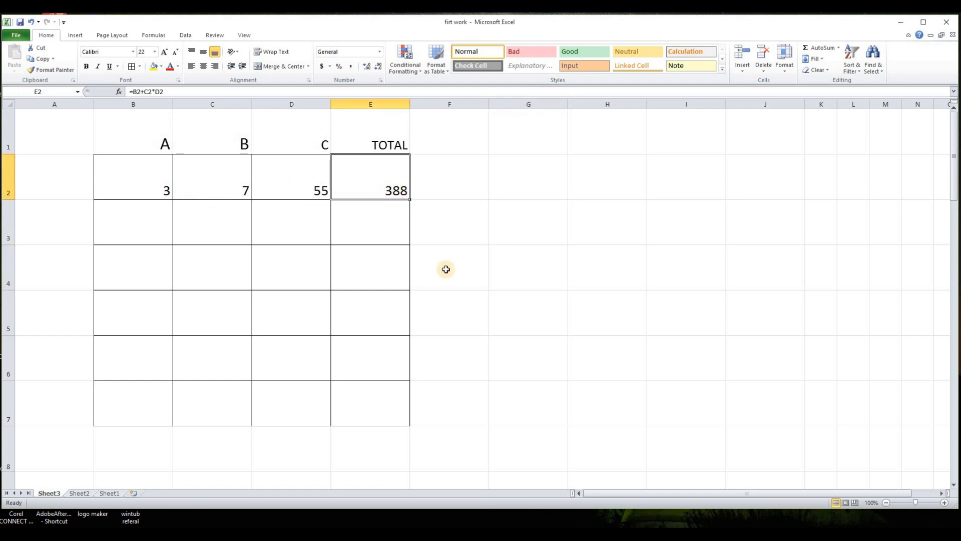
{"action": "left_click", "coordinate": [509, 324]}
{"action": "left_click", "coordinate": [385, 182]}
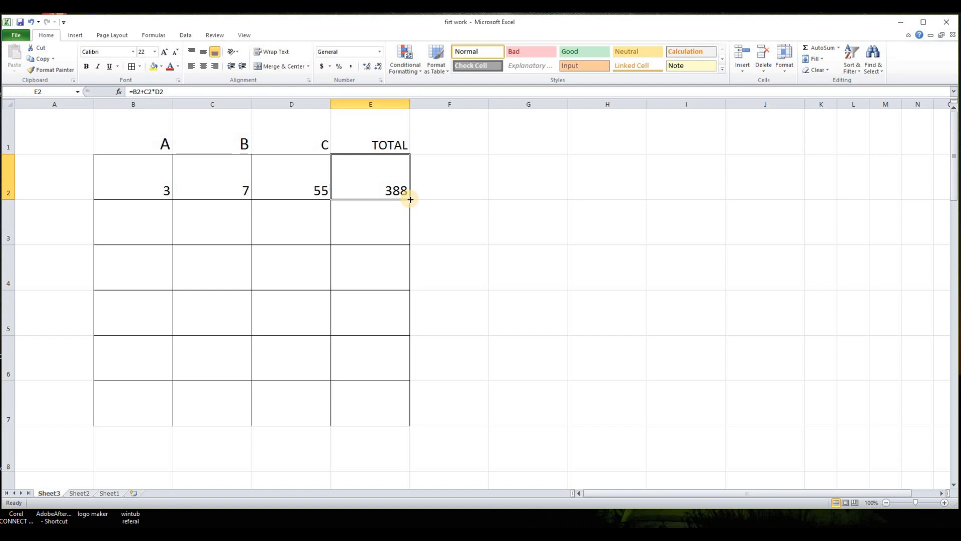
{"action": "left_click_drag", "start_coordinate": [410, 199], "coordinate": [411, 370]}
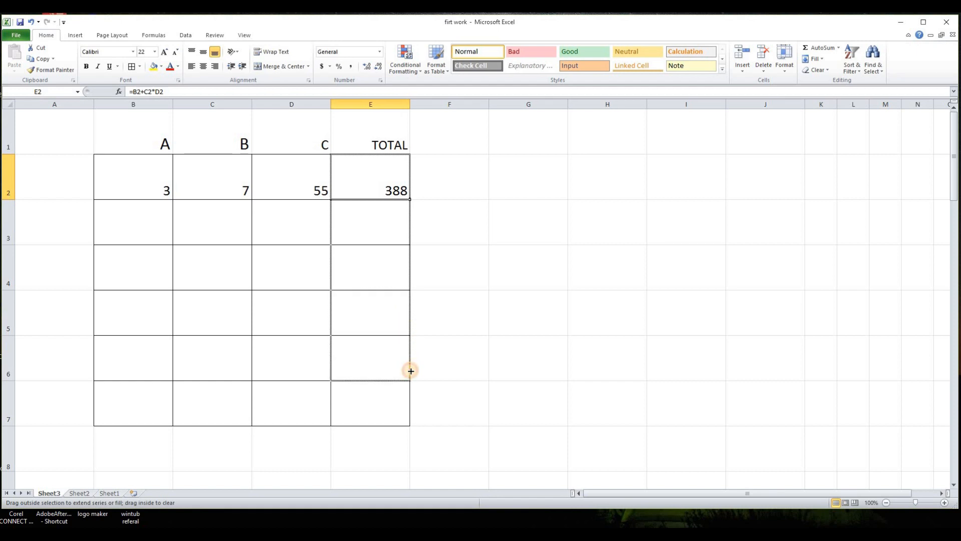
{"action": "left_click_drag", "start_coordinate": [410, 370], "coordinate": [412, 370]}
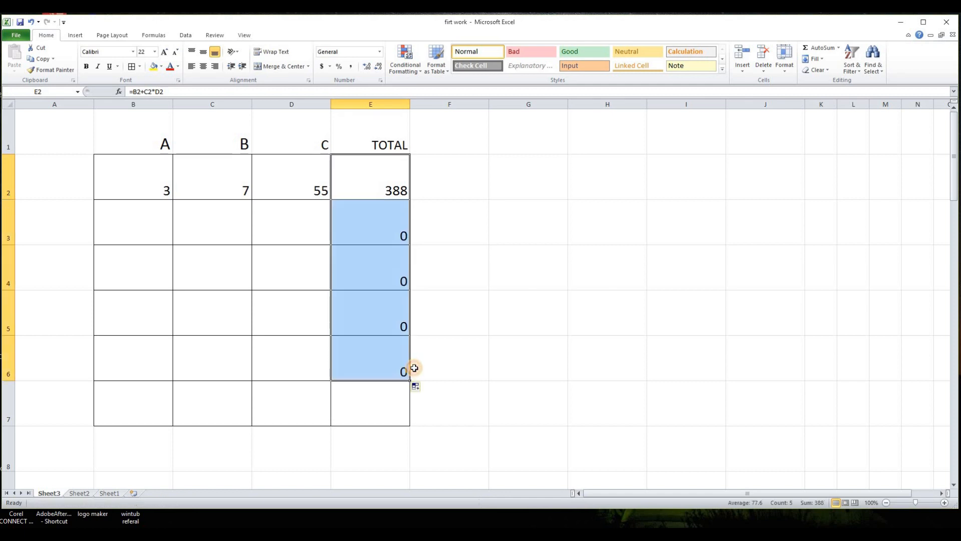
{"action": "left_click", "coordinate": [494, 336]}
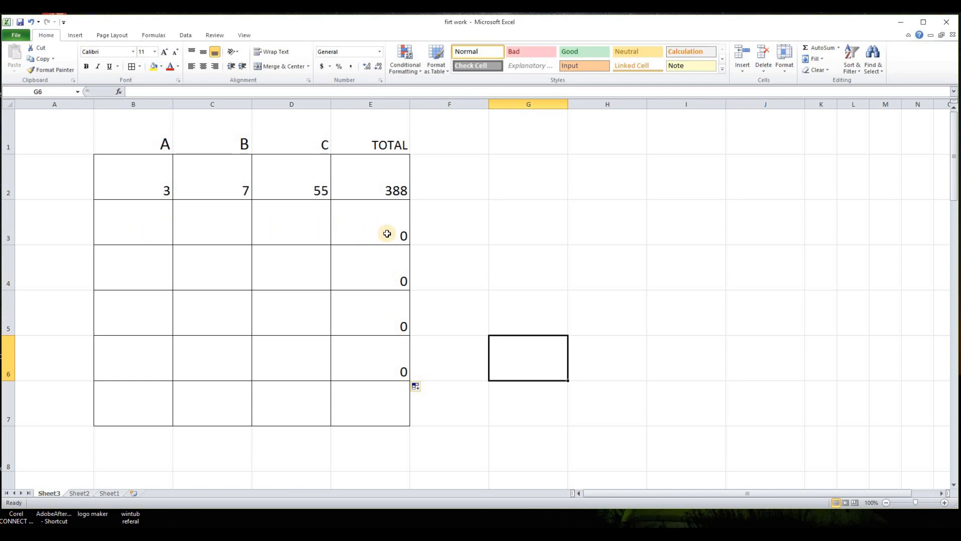
- Enter 55, 76 and 3 in cells B3, C3 and D3
{"action": "left_click", "coordinate": [155, 235]}
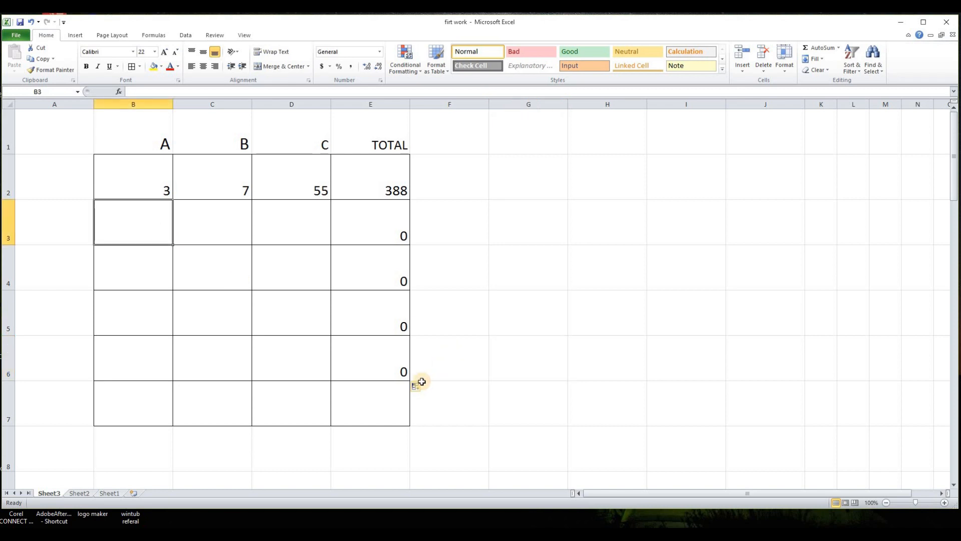
{"action": "type", "text": "55"}
{"action": "key", "text": "Tab"}
{"action": "type", "text": "76"}
{"action": "key", "text": "Tab"}
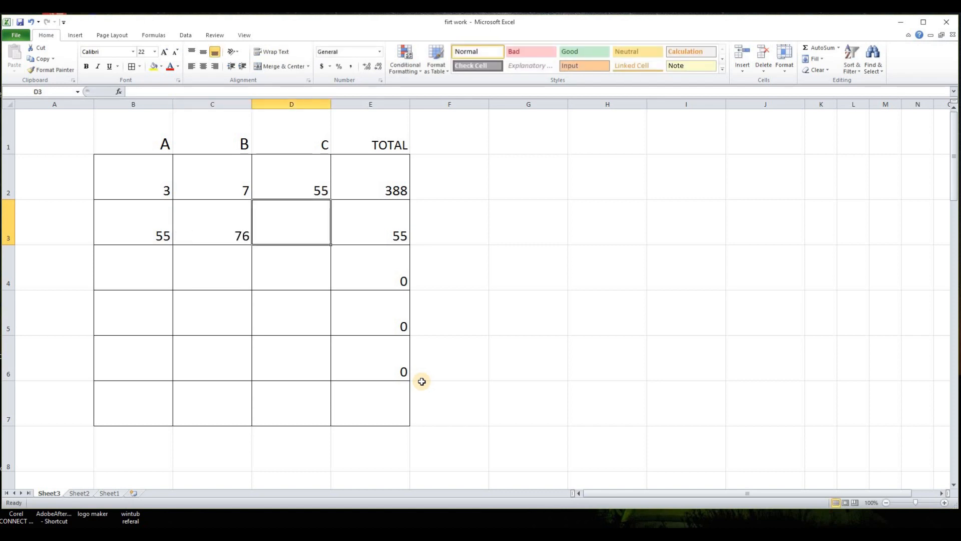
{"action": "type", "text": "3"}
{"action": "key", "text": "Return"}
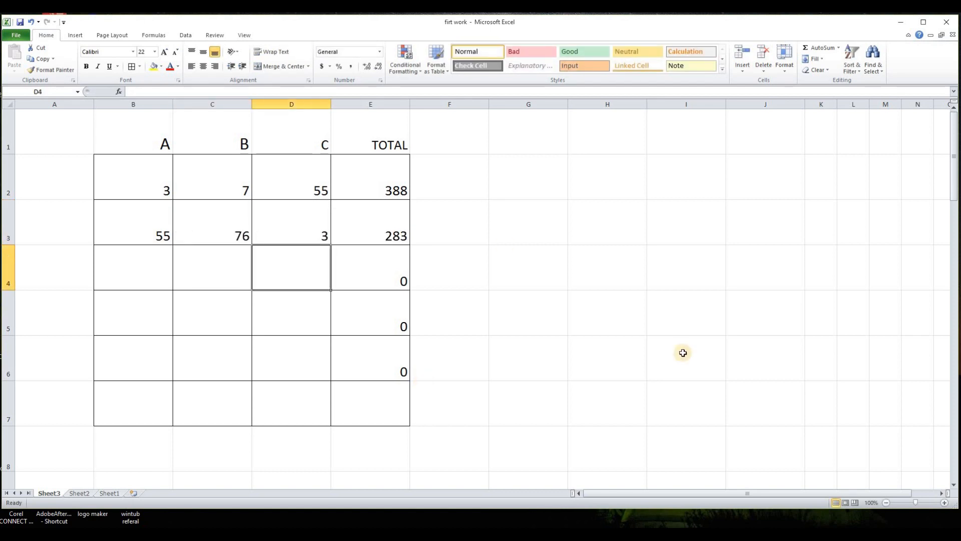
- Enter 76, 7, 65 in row 4, 87, 7, 65 in row 5 and 65, 78, 87 in row 6 under A, B and C
{"action": "left_click", "coordinate": [153, 276]}
{"action": "type", "text": "76\t7\t65 87\t7\t65 65\t78\t87"}
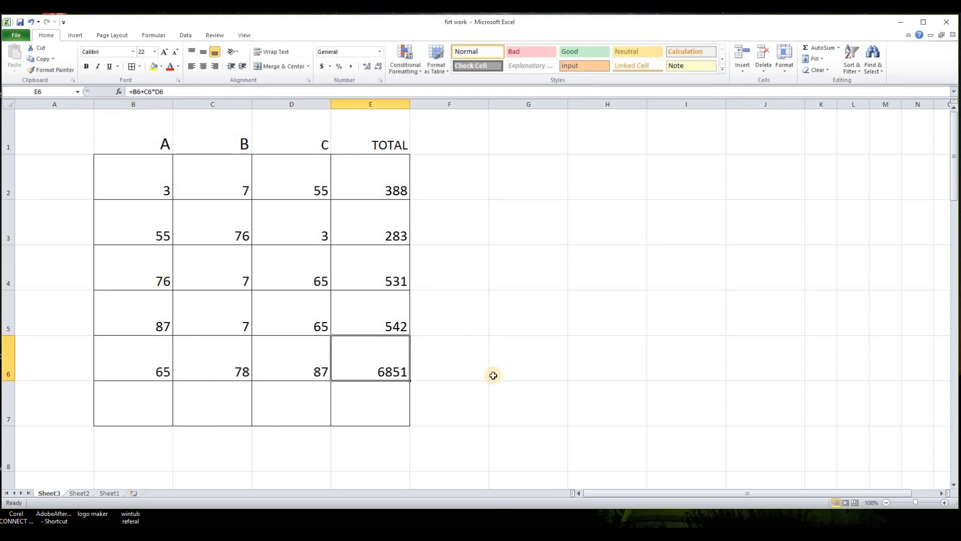
{"action": "left_click", "coordinate": [492, 400]}
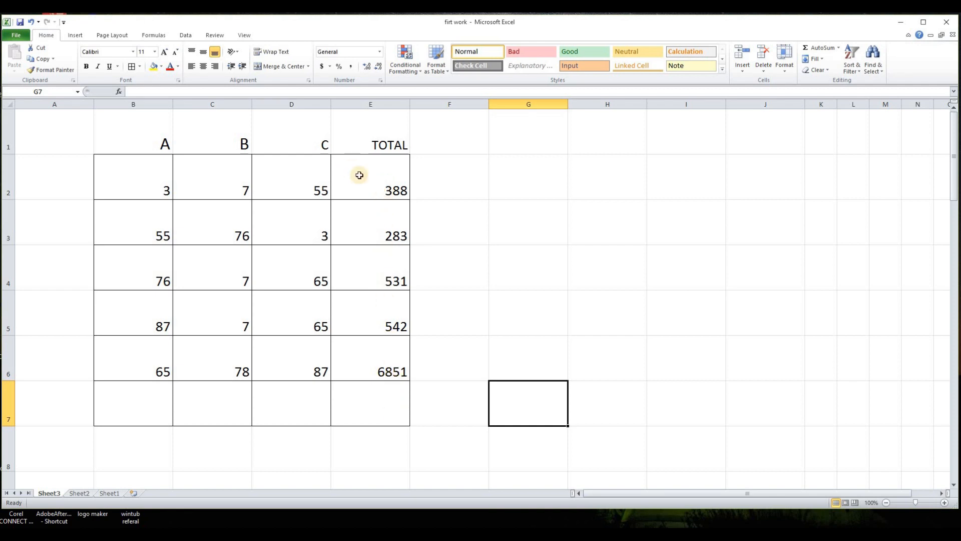
{"action": "key", "text": "Down"}
{"action": "key", "text": "Down"}
{"action": "key", "text": "Left"}
{"action": "left_click", "coordinate": [372, 405]}
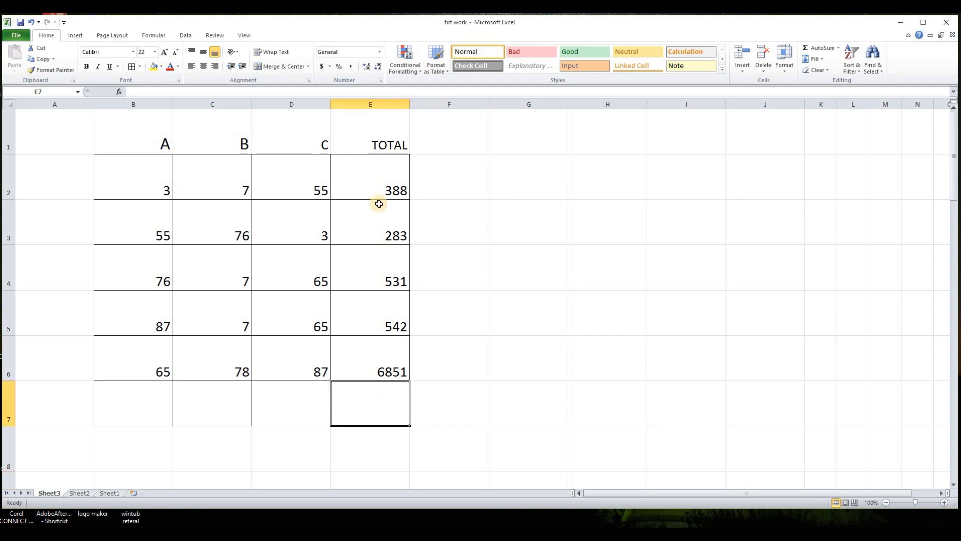
{"action": "left_click", "coordinate": [496, 345]}
{"action": "left_click_drag", "start_coordinate": [379, 182], "coordinate": [384, 379]}
{"action": "left_click", "coordinate": [387, 404]}
{"action": "left_click", "coordinate": [548, 390]}
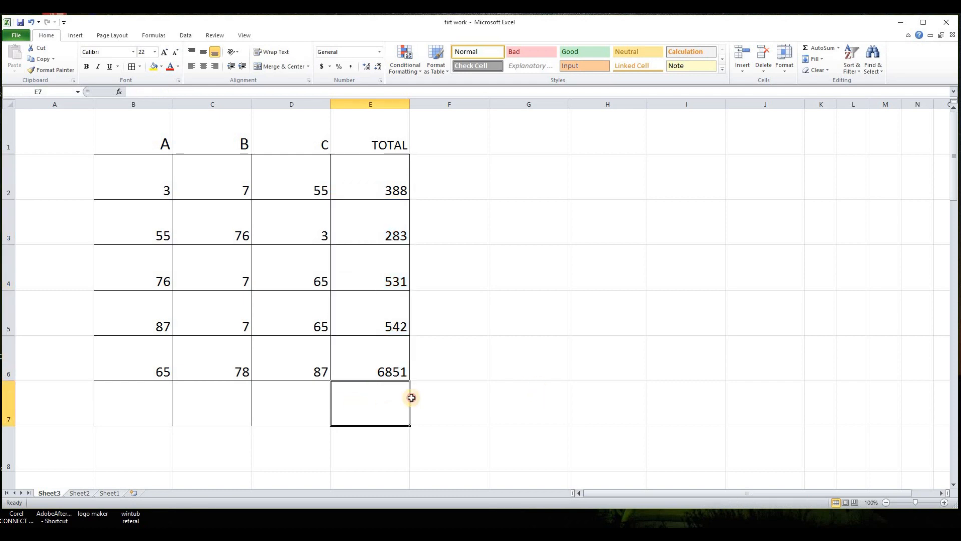
- Label cell D7 as TOTAL
{"action": "left_click", "coordinate": [290, 407]}
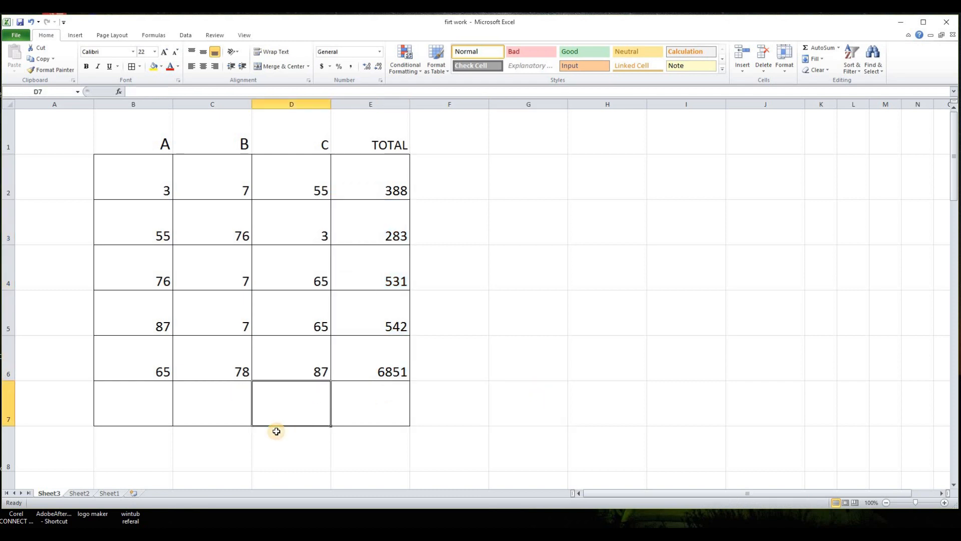
{"action": "type", "text": "TOTAL"}
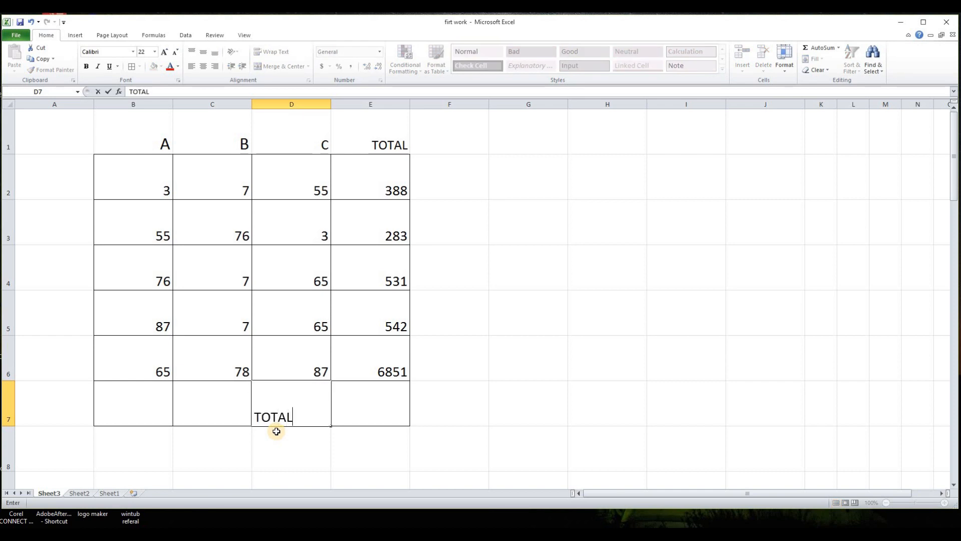
{"action": "left_click", "coordinate": [351, 464]}
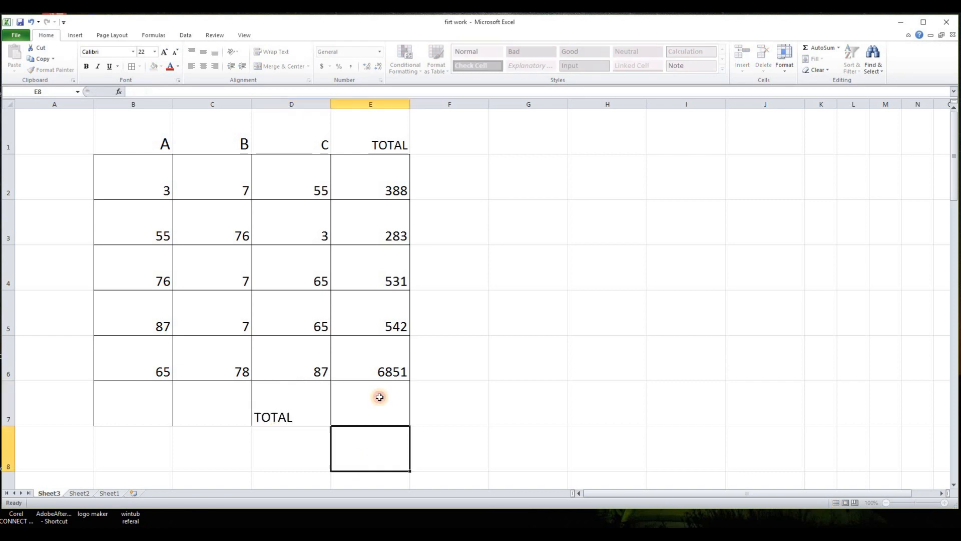
- Insert an AutoSum in E7 that adds the TOTAL column range E2:E6
{"action": "left_click", "coordinate": [380, 408]}
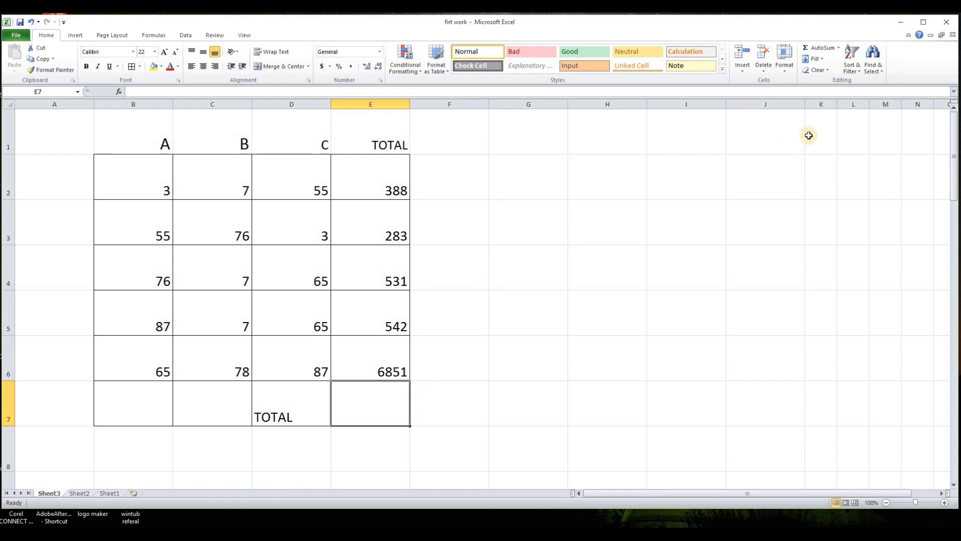
{"action": "left_click", "coordinate": [824, 48]}
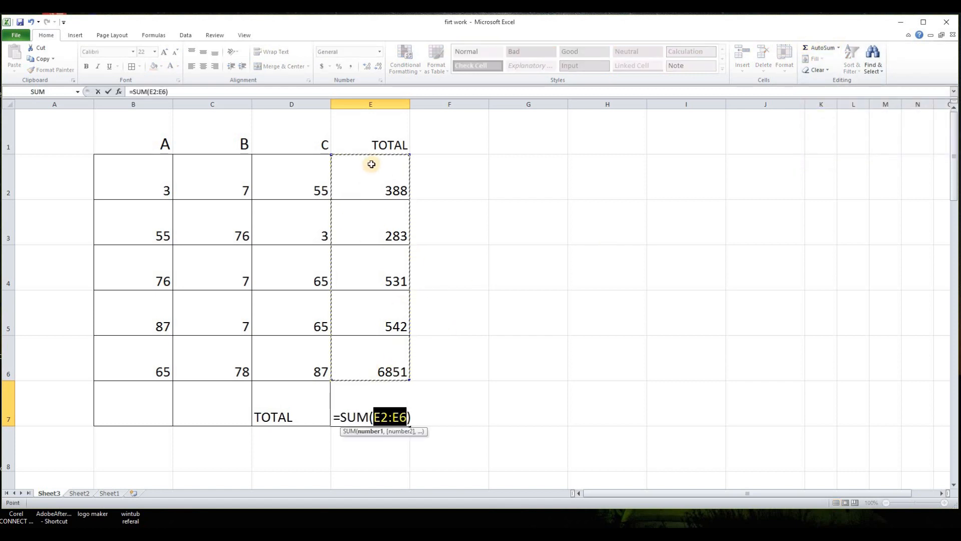
{"action": "left_click_drag", "start_coordinate": [409, 155], "coordinate": [395, 295]}
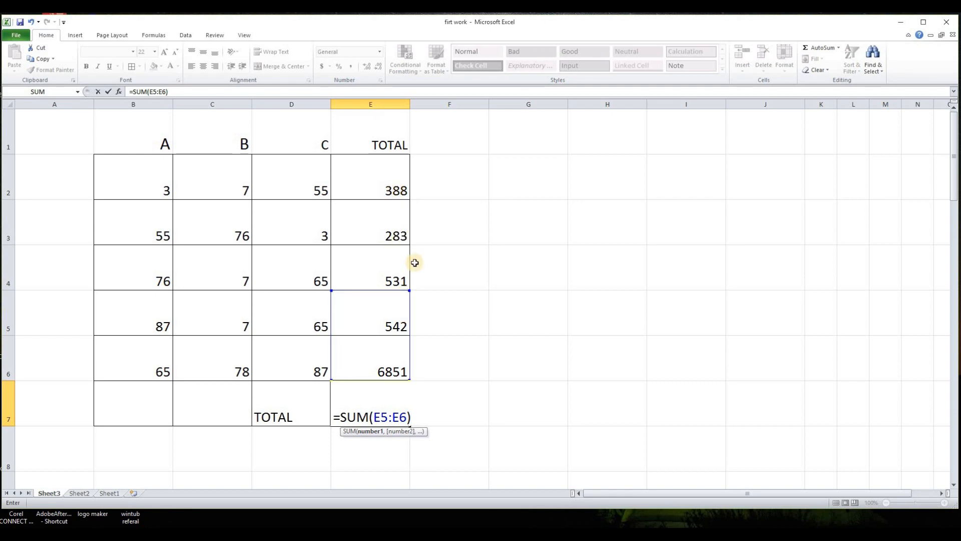
{"action": "left_click_drag", "start_coordinate": [408, 286], "coordinate": [409, 170]}
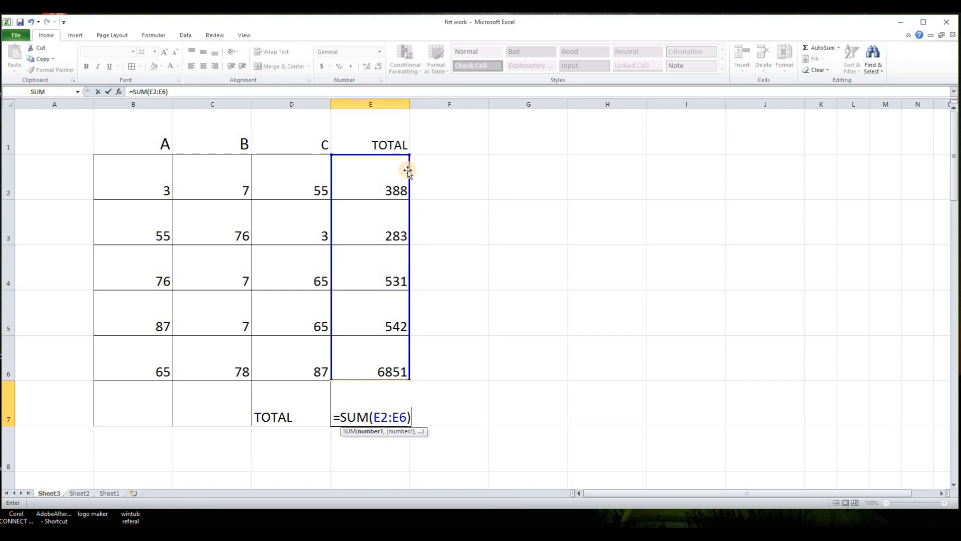
{"action": "key", "text": "Return"}
{"action": "left_click", "coordinate": [472, 300]}
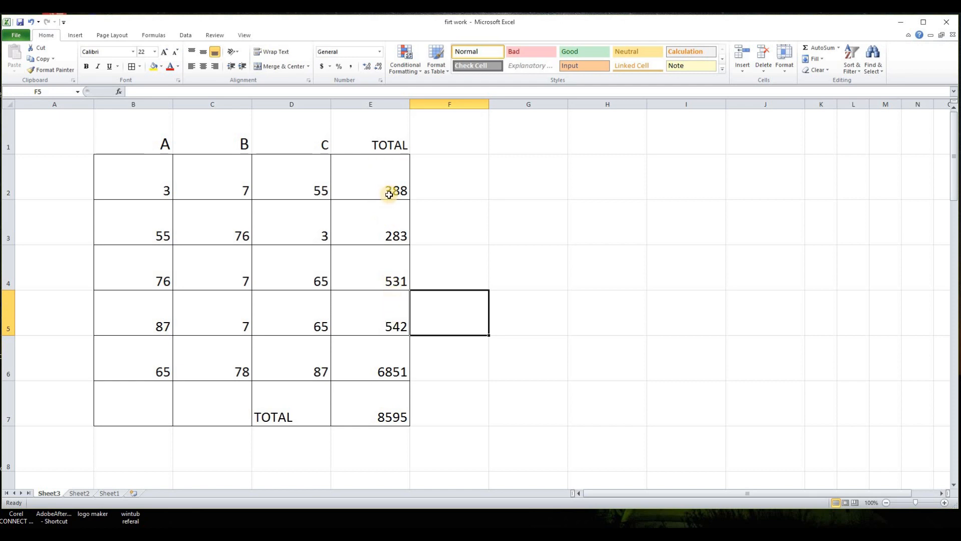
- Select the TOTAL values and the row 3 values to check their sums in the status bar
{"action": "left_click", "coordinate": [390, 416]}
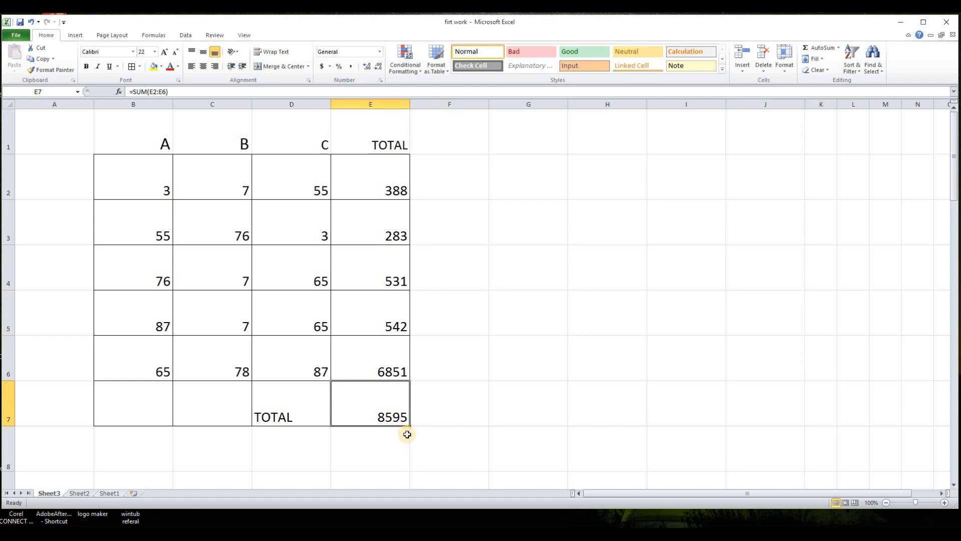
{"action": "left_click", "coordinate": [434, 473]}
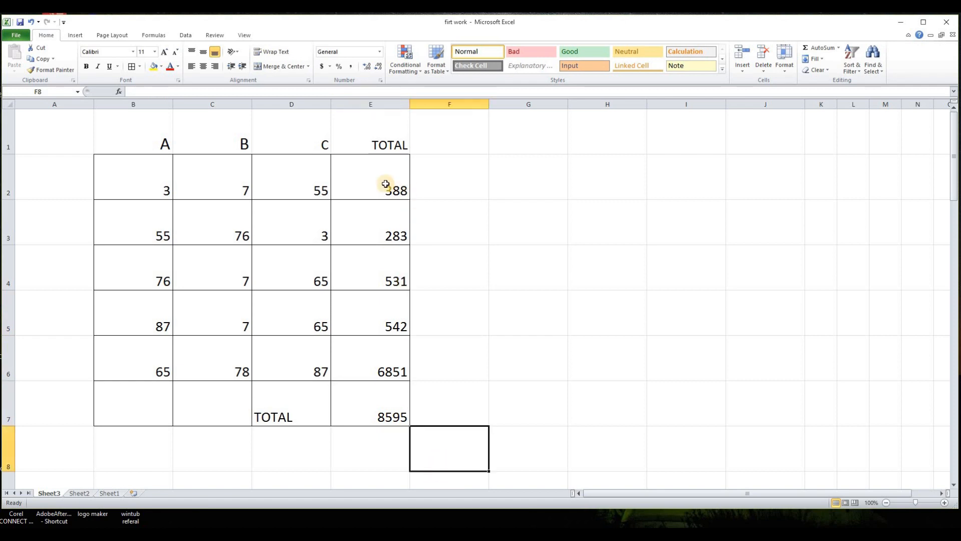
{"action": "left_click_drag", "start_coordinate": [386, 184], "coordinate": [389, 350]}
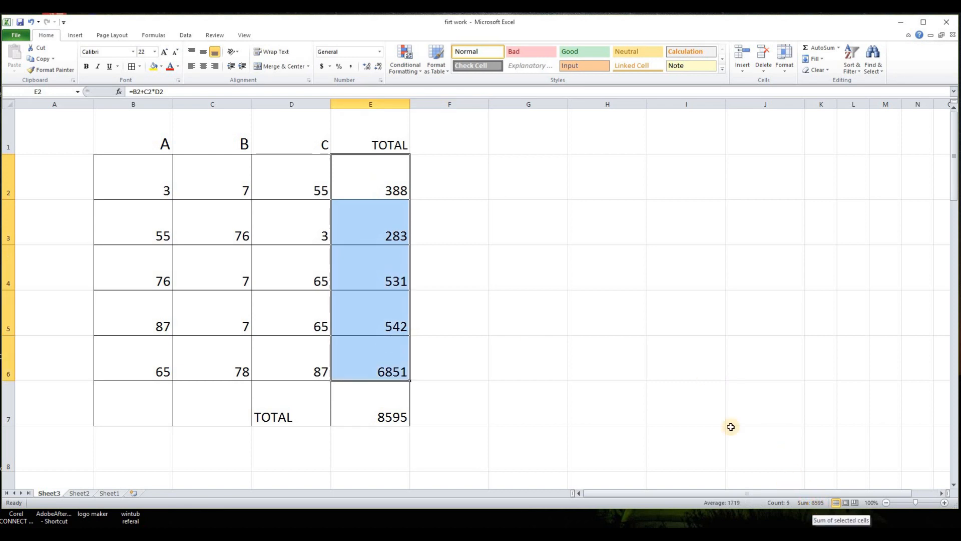
{"action": "left_click", "coordinate": [657, 352]}
{"action": "left_click", "coordinate": [497, 269]}
{"action": "left_click_drag", "start_coordinate": [126, 229], "coordinate": [279, 236]}
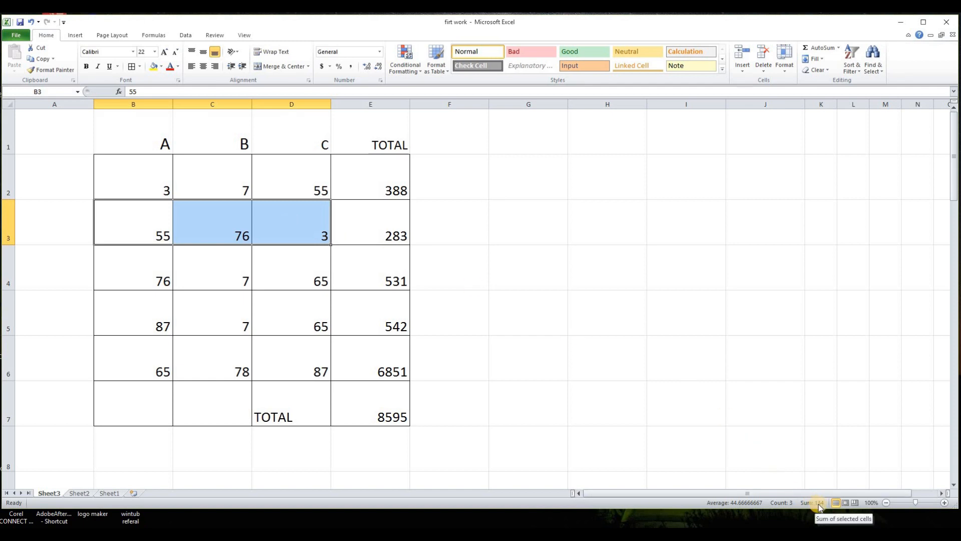
{"action": "left_click", "coordinate": [511, 422]}
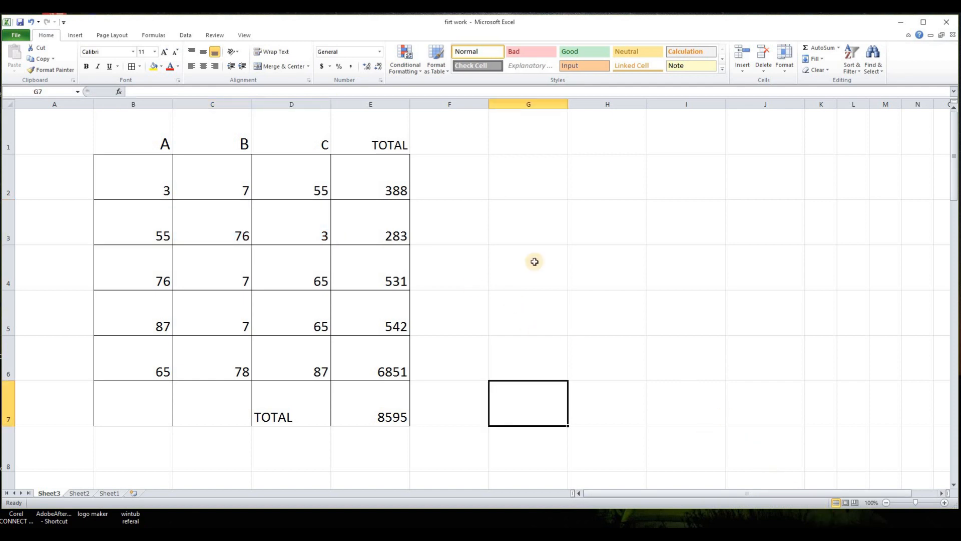
- Change the formula in E2 to =B2+C2-D2
{"action": "left_click", "coordinate": [520, 291]}
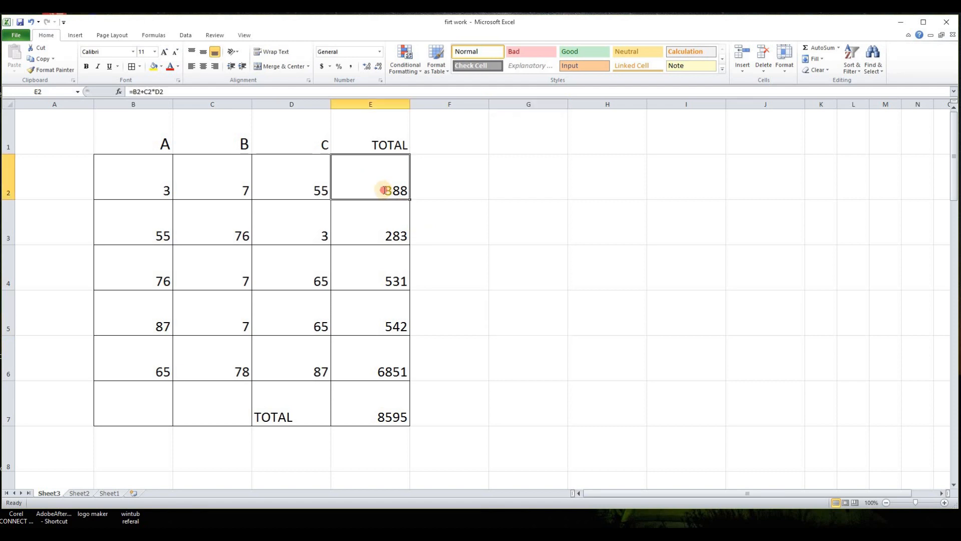
{"action": "double_click", "coordinate": [383, 190]}
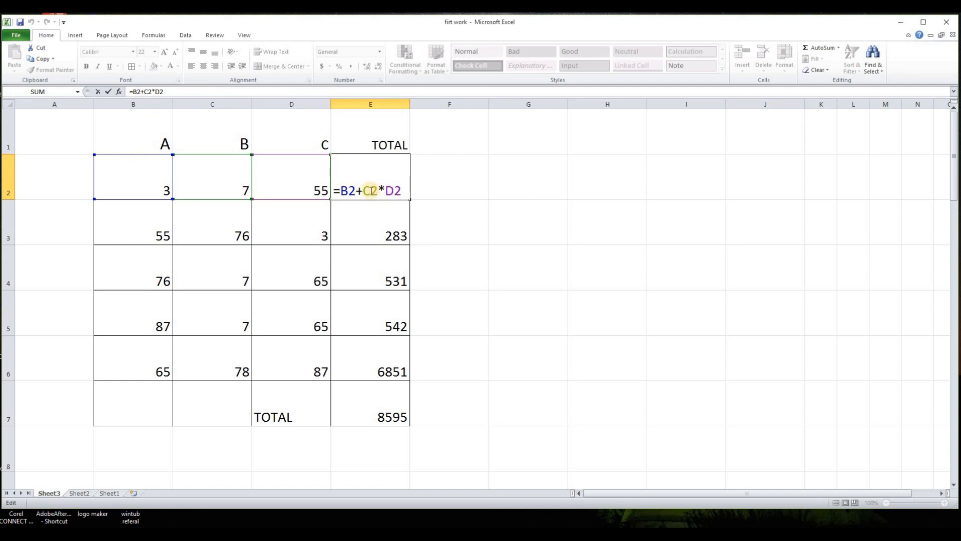
{"action": "left_click", "coordinate": [395, 190]}
{"action": "key", "text": "BackSpace"}
{"action": "type", "text": "-"}
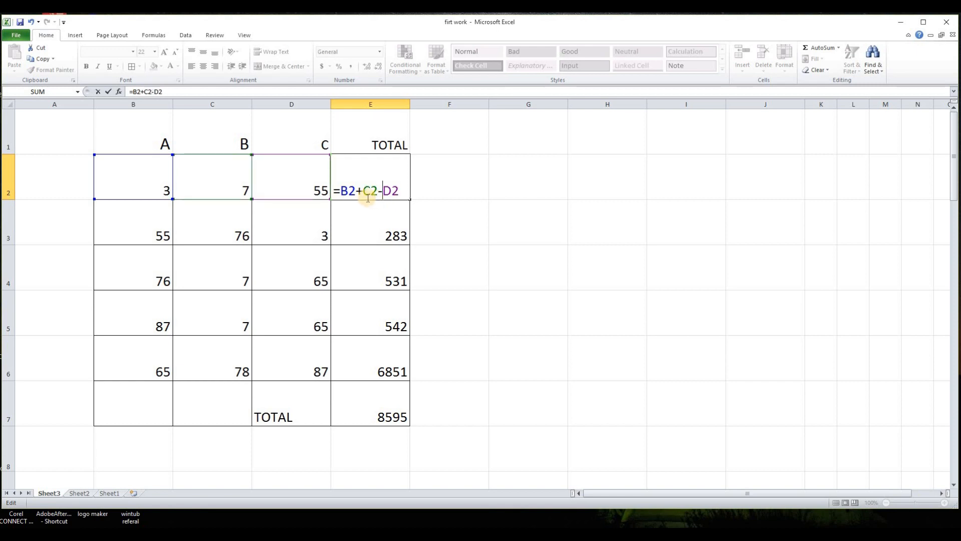
{"action": "key", "text": "Return"}
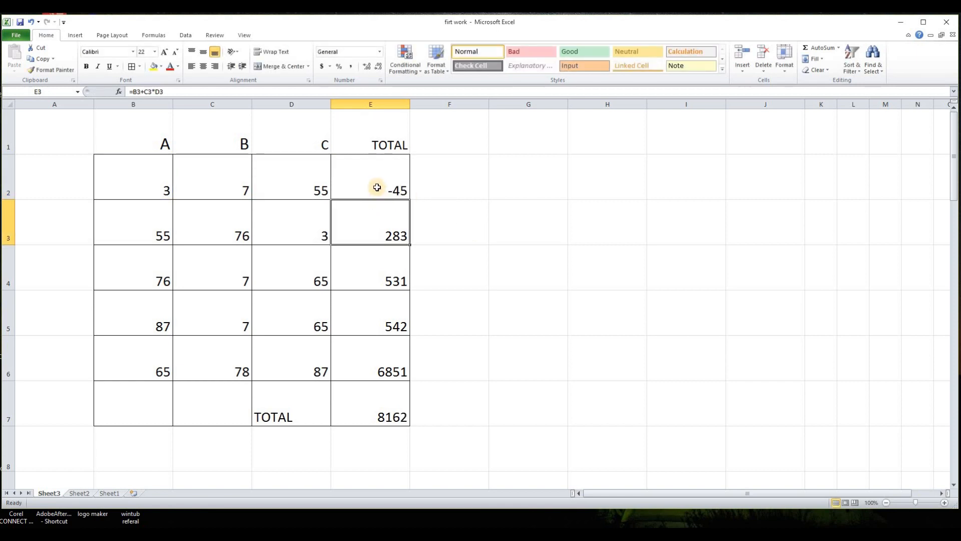
- Review the cells of row 2 and the formula in E3
{"action": "key", "text": "Up"}
{"action": "key", "text": "Left"}
{"action": "key", "text": "Left"}
{"action": "key", "text": "Left"}
{"action": "key", "text": "Right"}
{"action": "key", "text": "Right"}
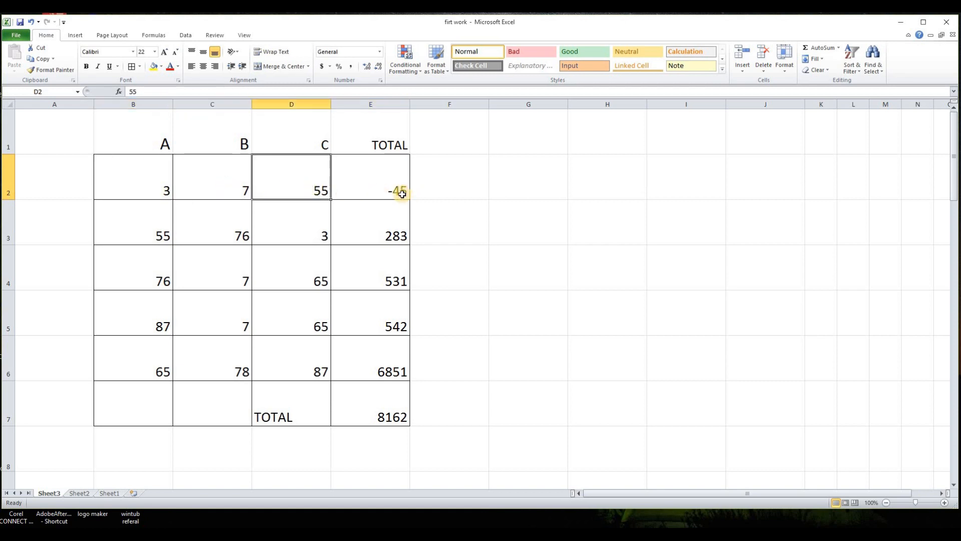
{"action": "key", "text": "Right"}
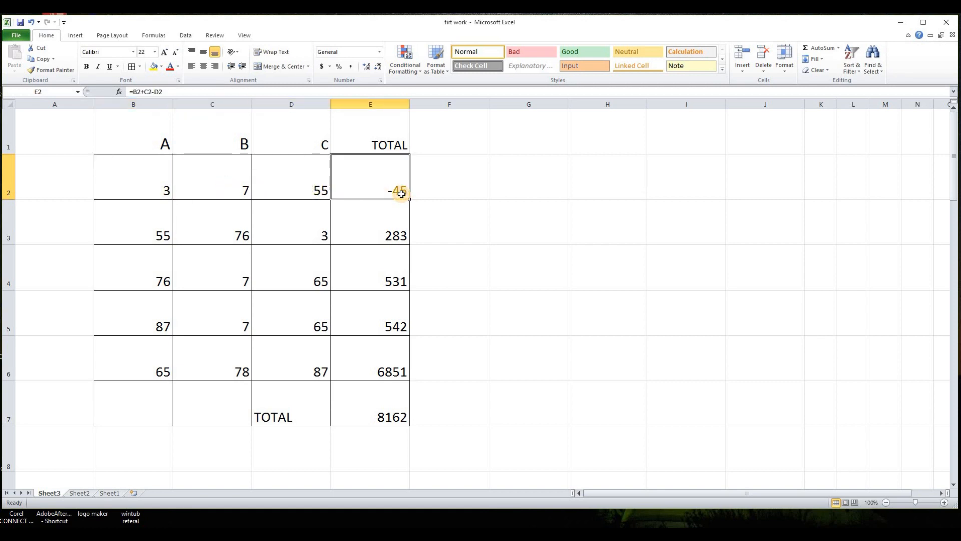
{"action": "left_click", "coordinate": [391, 232]}
{"action": "double_click", "coordinate": [391, 232]}
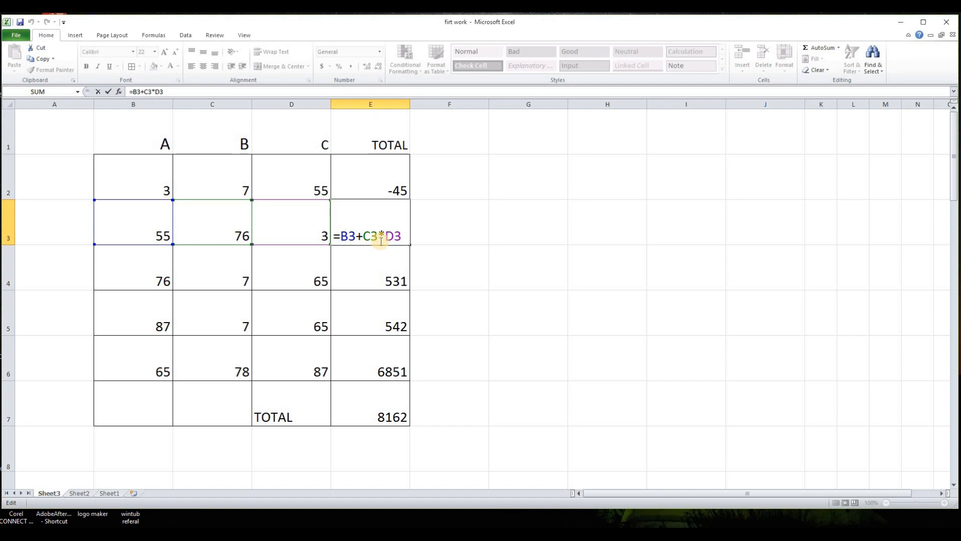
{"action": "key", "text": "Return"}
- Fill the E2 formula down through E6
{"action": "left_click", "coordinate": [405, 197]}
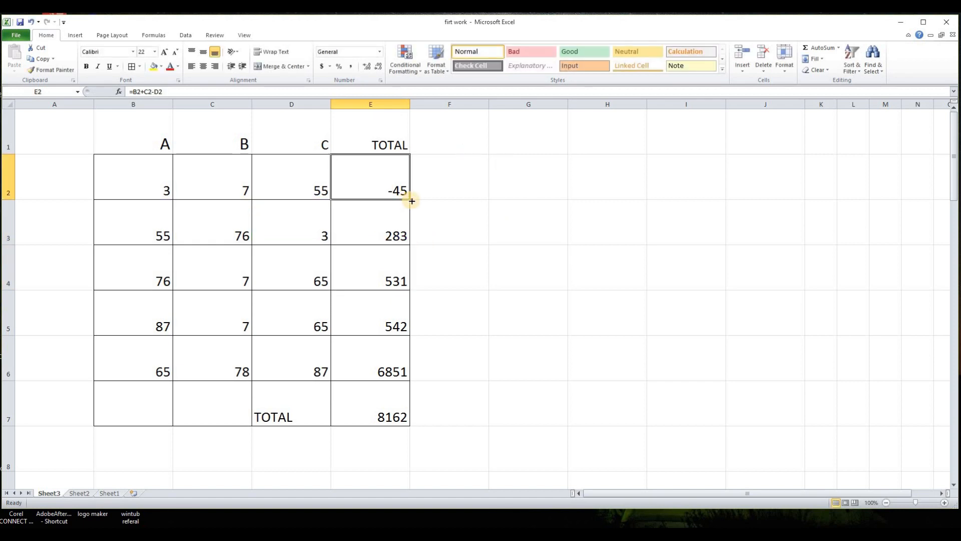
{"action": "left_click_drag", "start_coordinate": [412, 199], "coordinate": [399, 367]}
{"action": "left_click", "coordinate": [453, 239]}
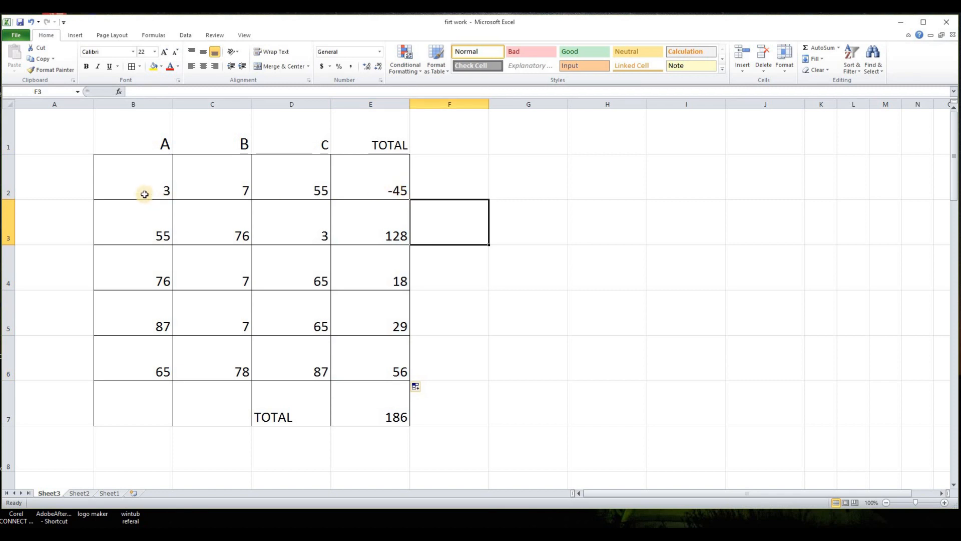
- Change the formula in E3 to =B3*C3-D3
{"action": "left_click", "coordinate": [145, 192]}
{"action": "left_click", "coordinate": [225, 188]}
{"action": "left_click", "coordinate": [300, 189]}
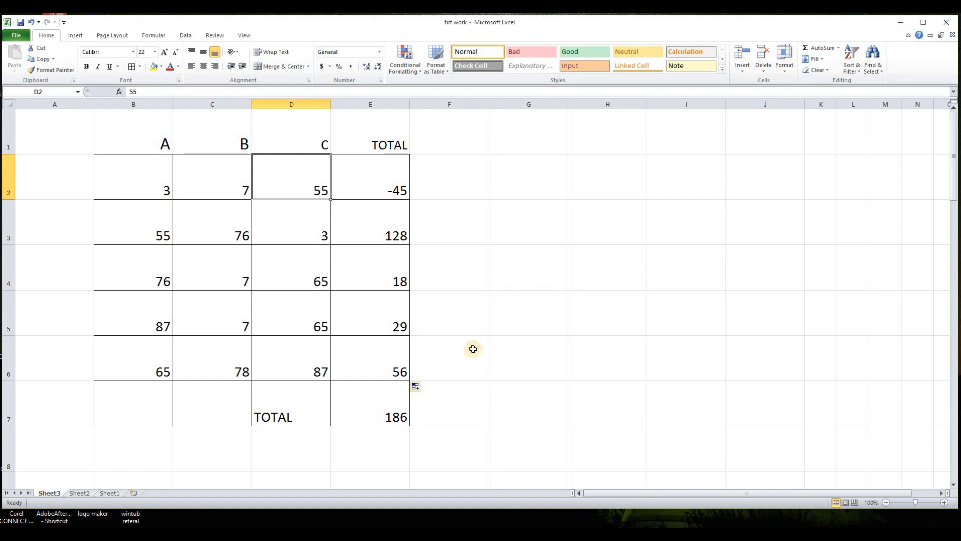
{"action": "left_click", "coordinate": [493, 279]}
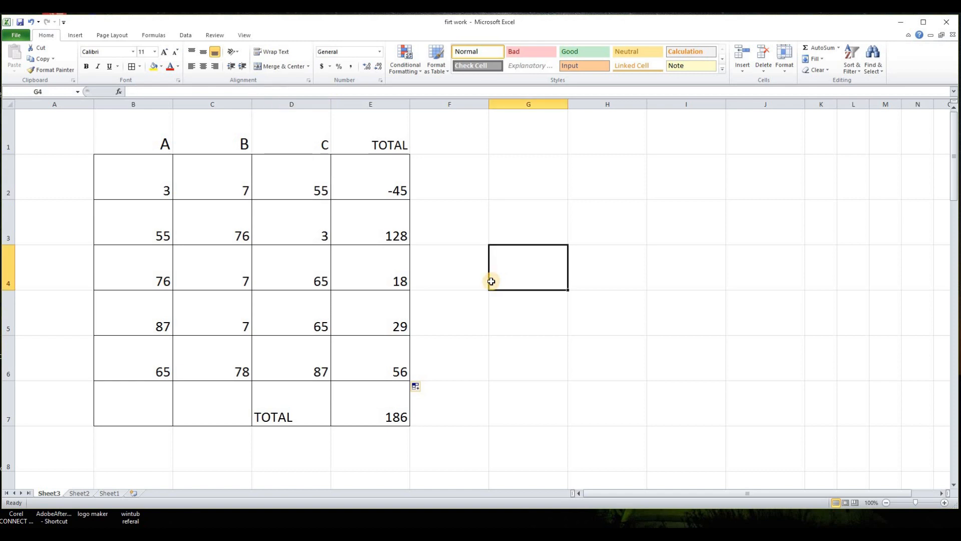
{"action": "double_click", "coordinate": [395, 236]}
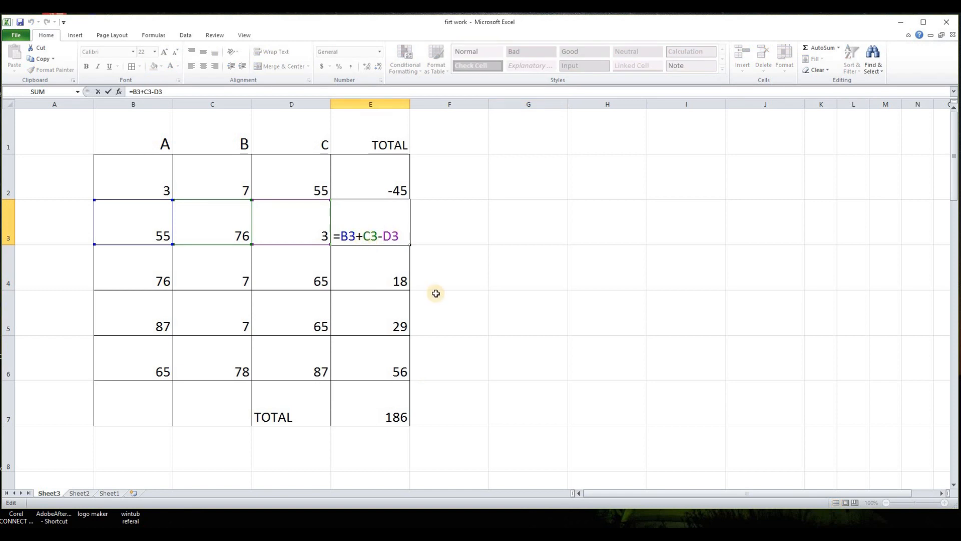
{"action": "left_click", "coordinate": [363, 235]}
{"action": "double_click", "coordinate": [359, 236]}
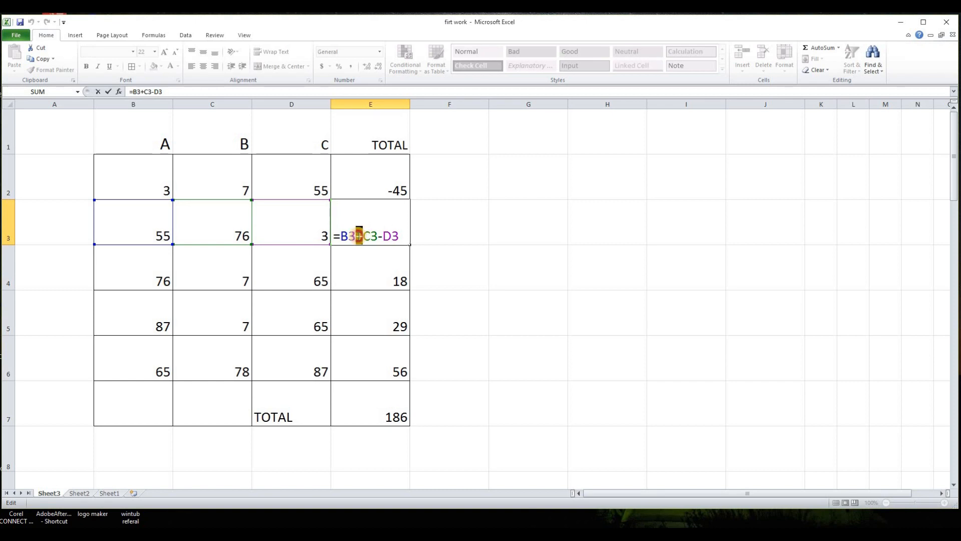
{"action": "type", "text": "8"}
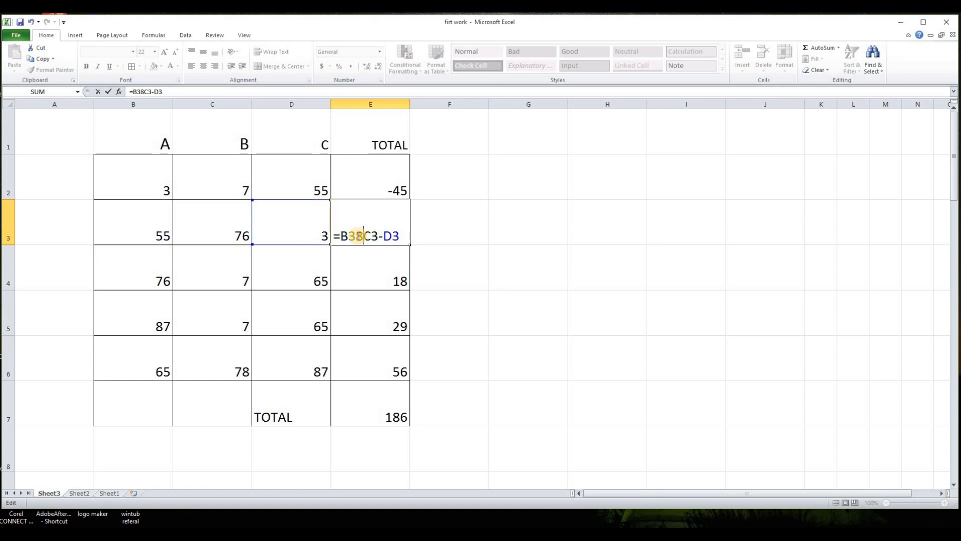
{"action": "key", "text": "BackSpace"}
{"action": "type", "text": "*"}
{"action": "key", "text": "ctrl+Return"}
- Fill the E3 formula down through E6
{"action": "left_click_drag", "start_coordinate": [412, 245], "coordinate": [416, 369]}
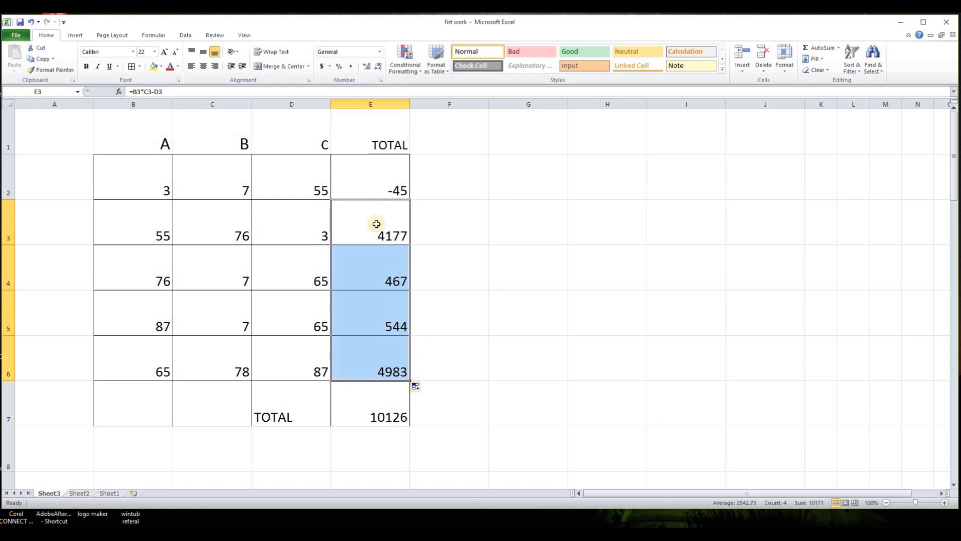
{"action": "left_click", "coordinate": [436, 240]}
{"action": "left_click", "coordinate": [389, 230]}
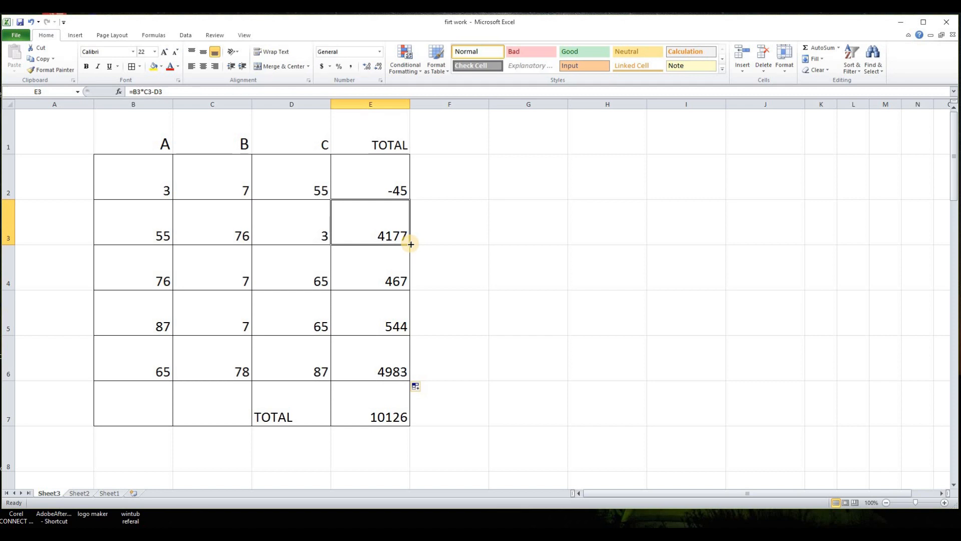
{"action": "left_click_drag", "start_coordinate": [410, 243], "coordinate": [406, 365]}
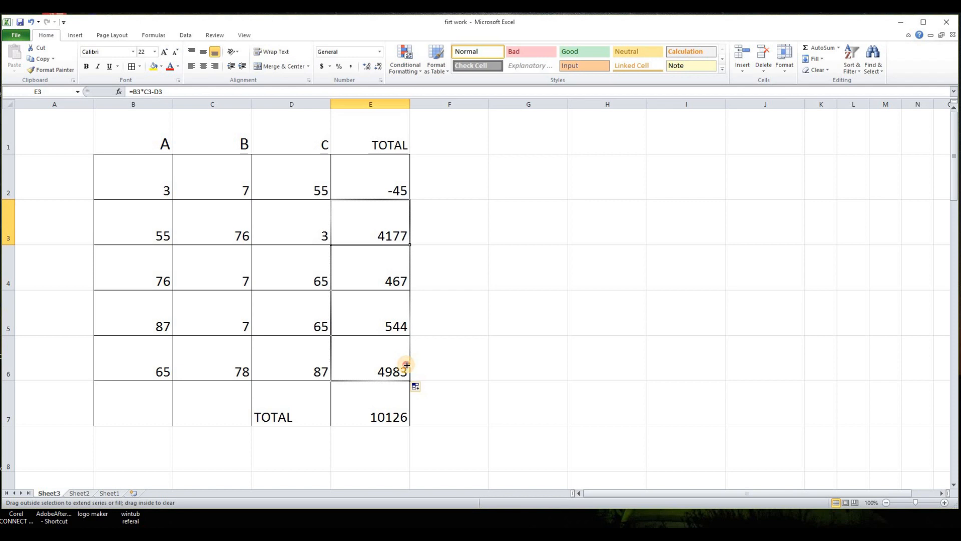
{"action": "left_click_drag", "start_coordinate": [406, 364], "coordinate": [406, 364]}
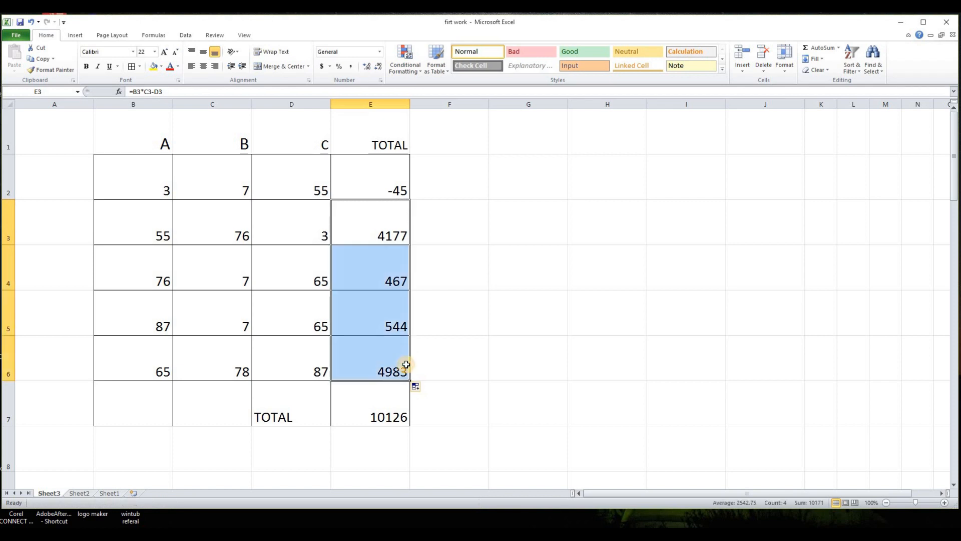
{"action": "left_click", "coordinate": [461, 253]}
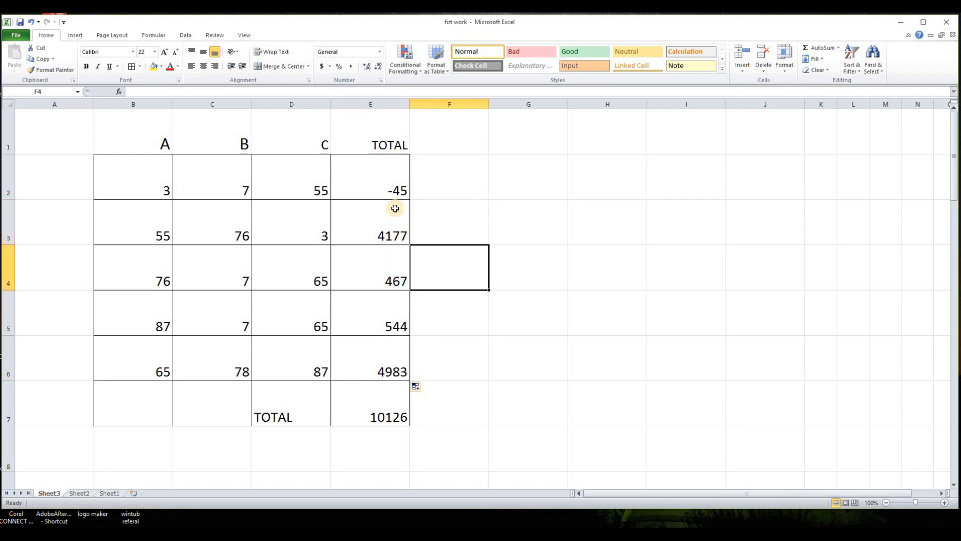
- Fill the E3 formula up into E2
{"action": "left_click", "coordinate": [399, 234]}
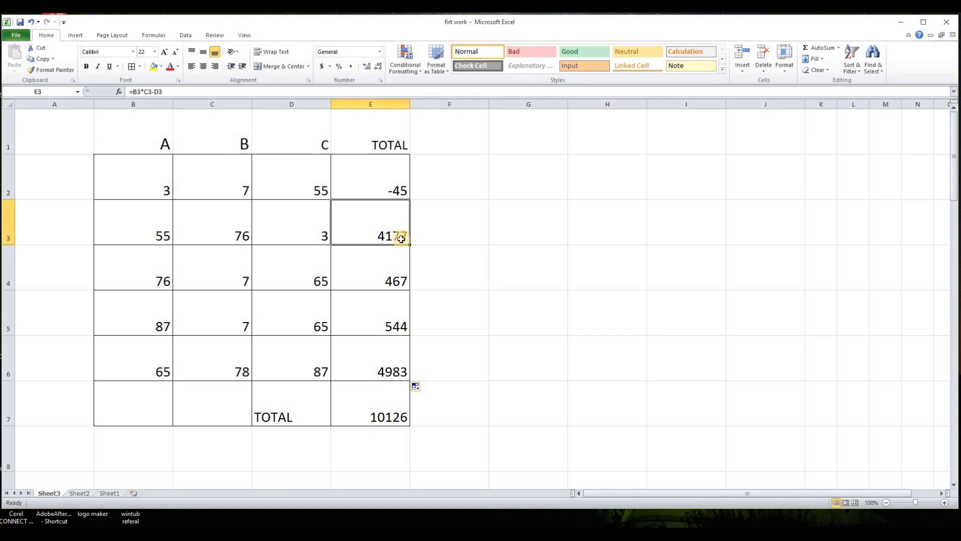
{"action": "left_click_drag", "start_coordinate": [412, 245], "coordinate": [413, 170]}
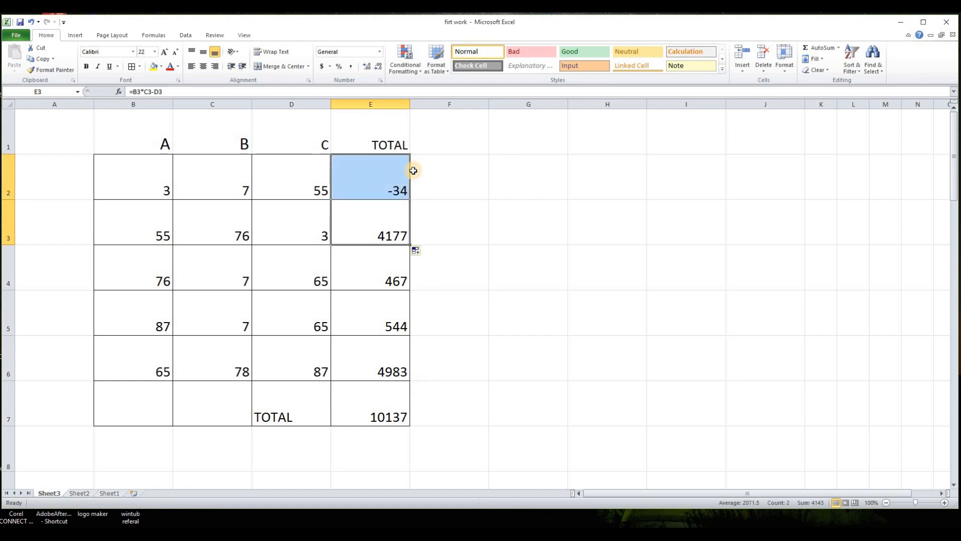
{"action": "left_click", "coordinate": [459, 246]}
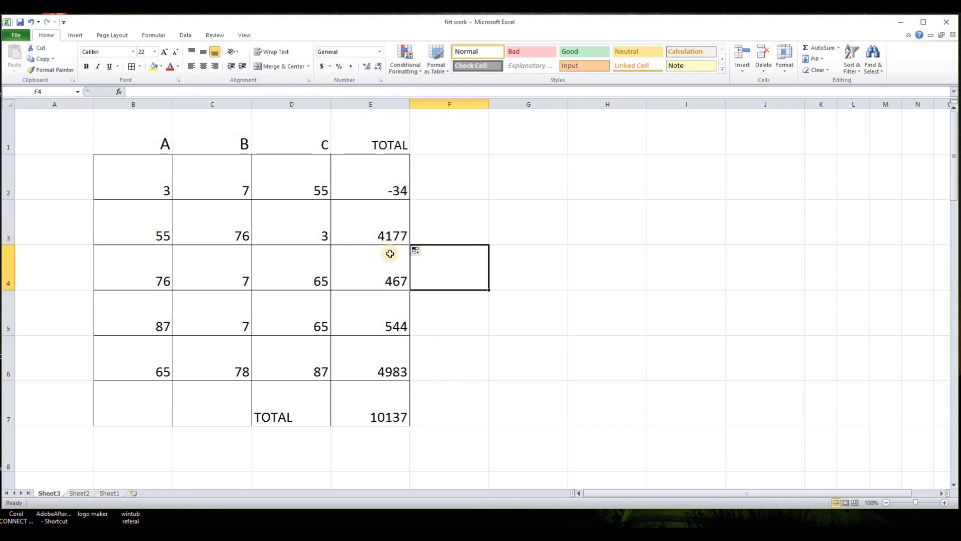
{"action": "key", "text": "Right"}
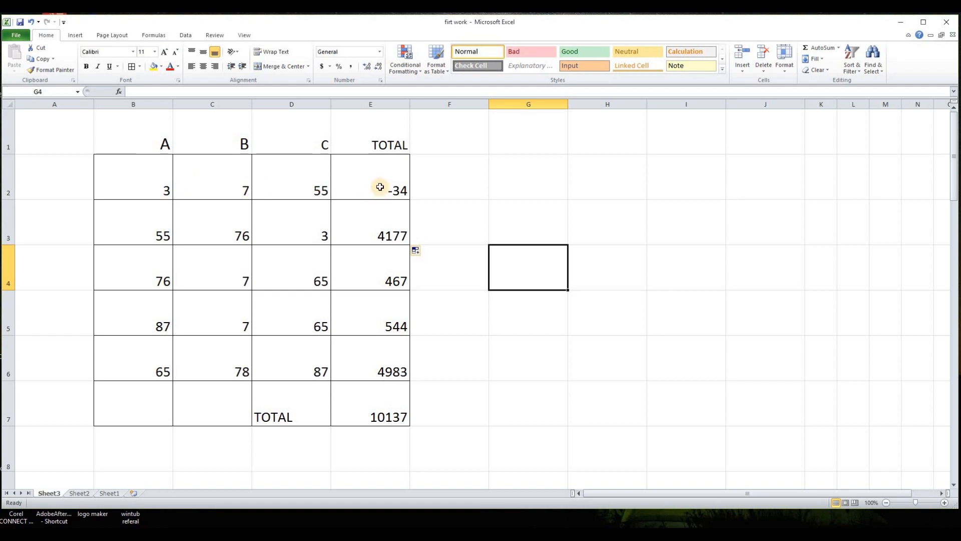
- Clear the TOTAL column cells E2 through E7
{"action": "left_click_drag", "start_coordinate": [381, 183], "coordinate": [388, 405]}
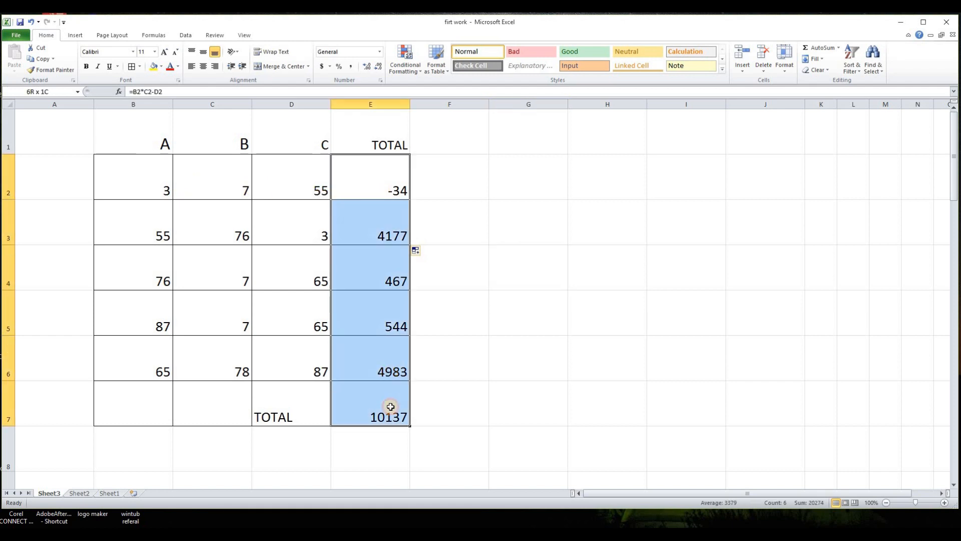
{"action": "key", "text": "Delete"}
{"action": "left_click", "coordinate": [479, 311]}
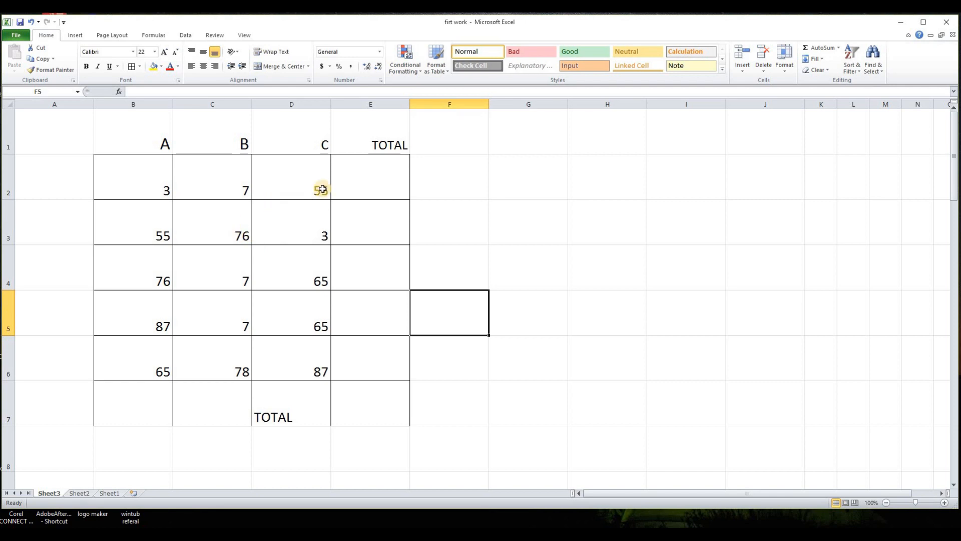
{"action": "left_click", "coordinate": [549, 256]}
{"action": "left_click", "coordinate": [386, 190]}
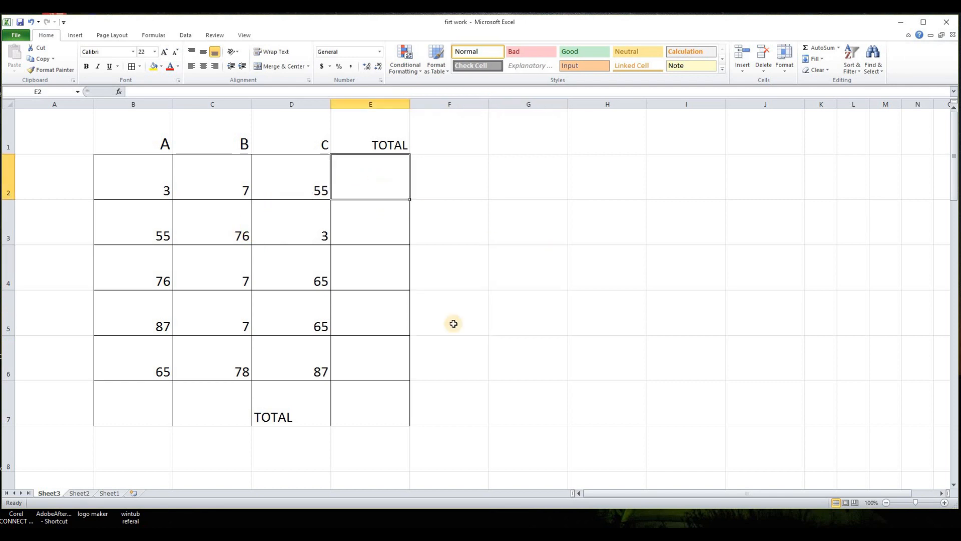
{"action": "left_click", "coordinate": [491, 295]}
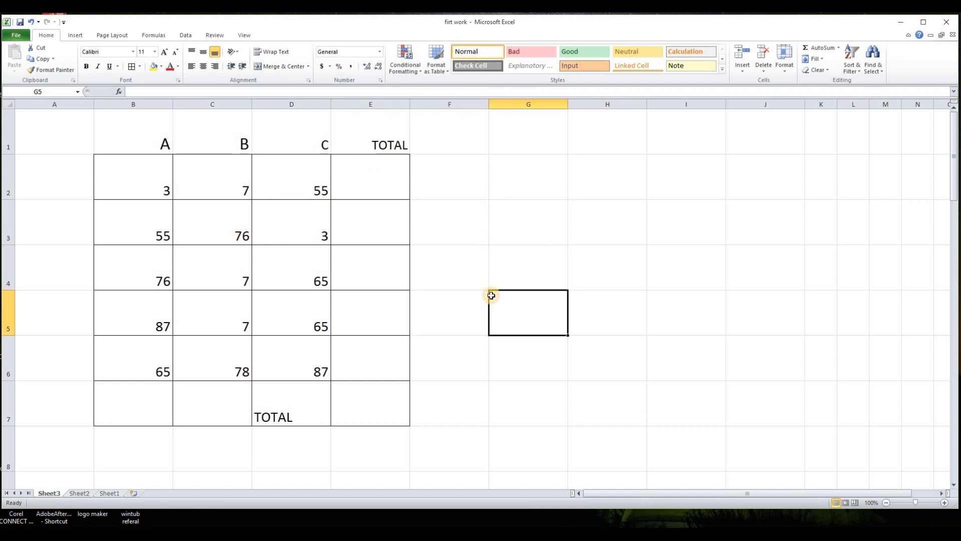
{"action": "left_click", "coordinate": [520, 213]}
- Start inserting a function in E2 and choose SUM from the most recently used functions
{"action": "left_click", "coordinate": [371, 173]}
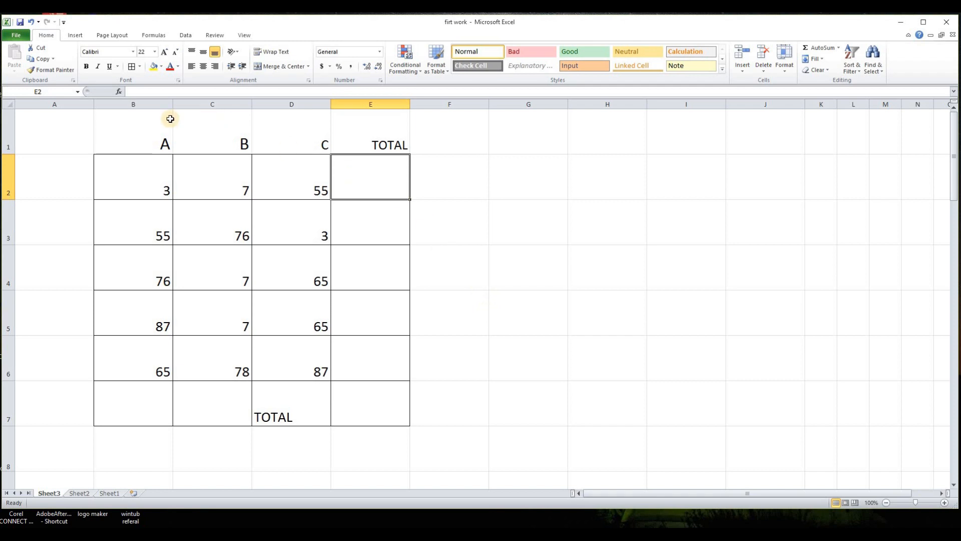
{"action": "left_click", "coordinate": [119, 92]}
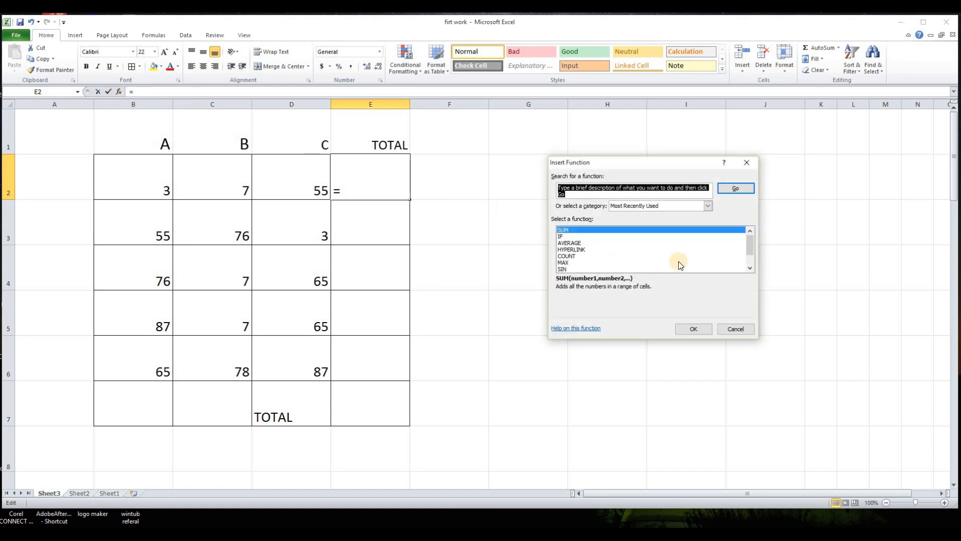
{"action": "mouse_move", "coordinate": [753, 240]}
{"action": "left_mouse_down"}
{"action": "mouse_move", "coordinate": [755, 253]}
{"action": "mouse_move", "coordinate": [752, 238]}
{"action": "left_mouse_up"}
{"action": "left_click", "coordinate": [708, 206]}
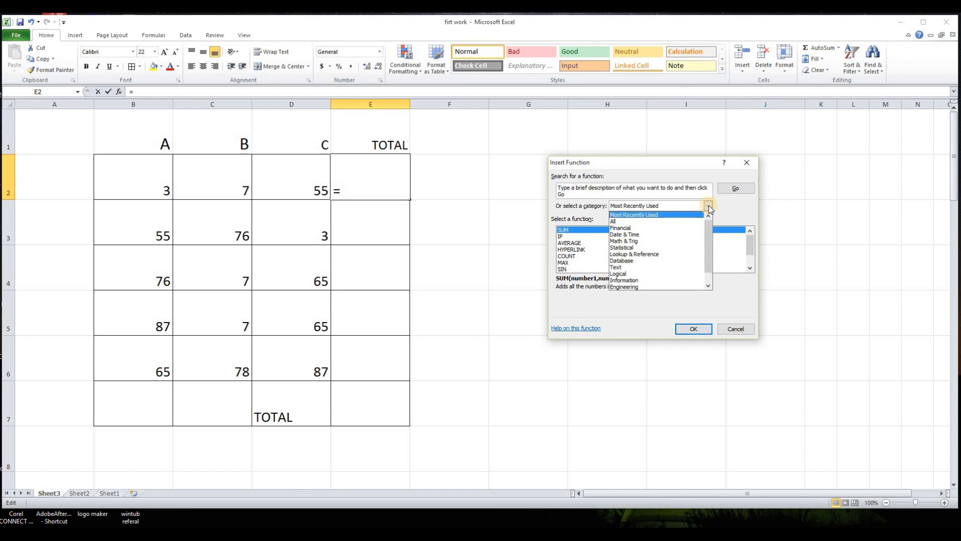
{"action": "left_click", "coordinate": [693, 221]}
{"action": "mouse_move", "coordinate": [753, 238]}
{"action": "left_mouse_down"}
{"action": "mouse_move", "coordinate": [754, 263]}
{"action": "mouse_move", "coordinate": [751, 238]}
{"action": "left_mouse_up"}
{"action": "left_click", "coordinate": [733, 231]}
{"action": "left_click", "coordinate": [708, 207]}
{"action": "left_click", "coordinate": [632, 215]}
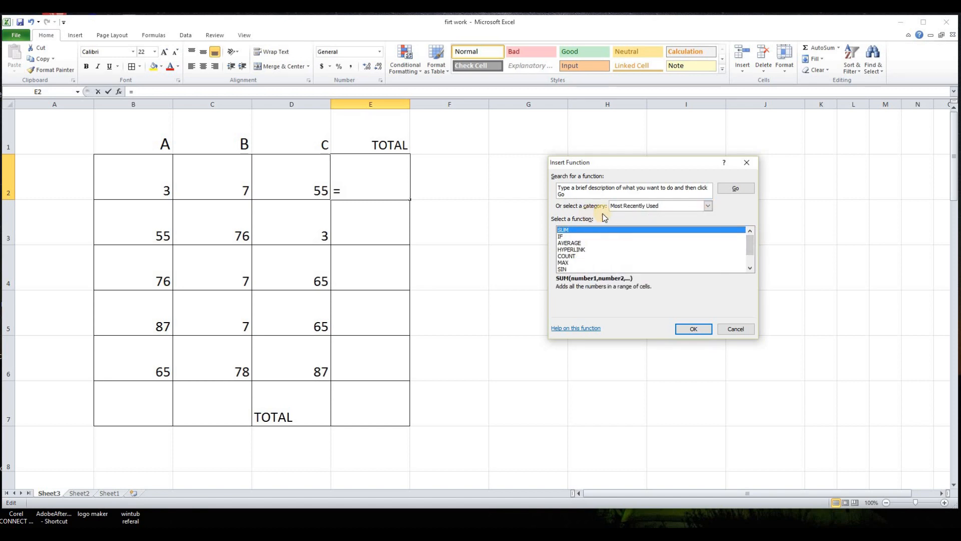
{"action": "left_click", "coordinate": [563, 234]}
{"action": "left_click", "coordinate": [563, 230]}
{"action": "left_click", "coordinate": [693, 328]}
- Set the SUM arguments to B2, C2 and D2 and confirm the function
{"action": "left_click_drag", "start_coordinate": [613, 178], "coordinate": [591, 175]}
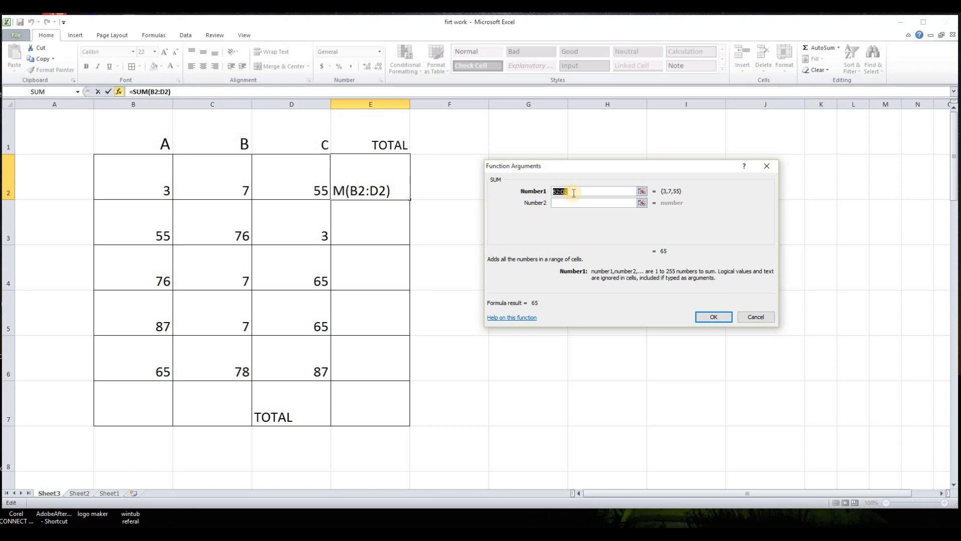
{"action": "left_click", "coordinate": [157, 188]}
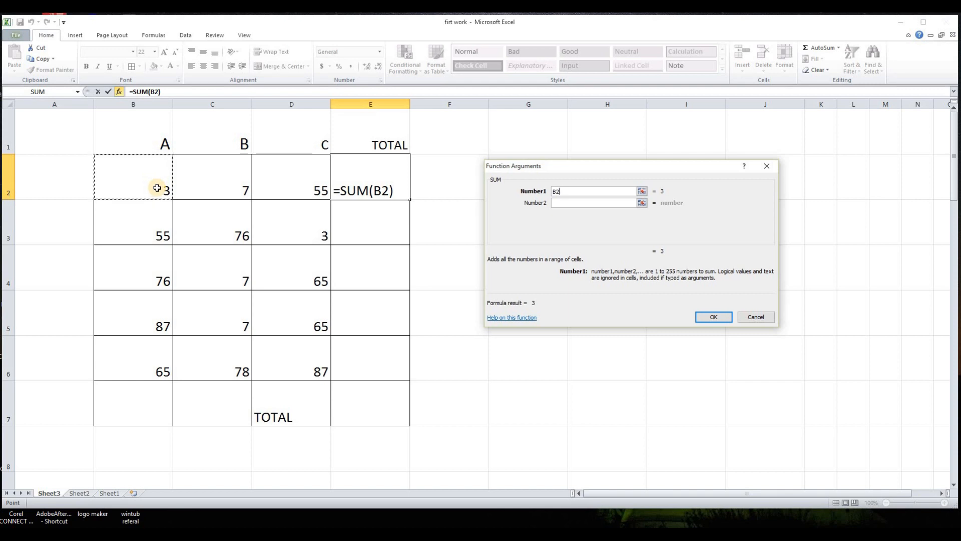
{"action": "left_click", "coordinate": [555, 203]}
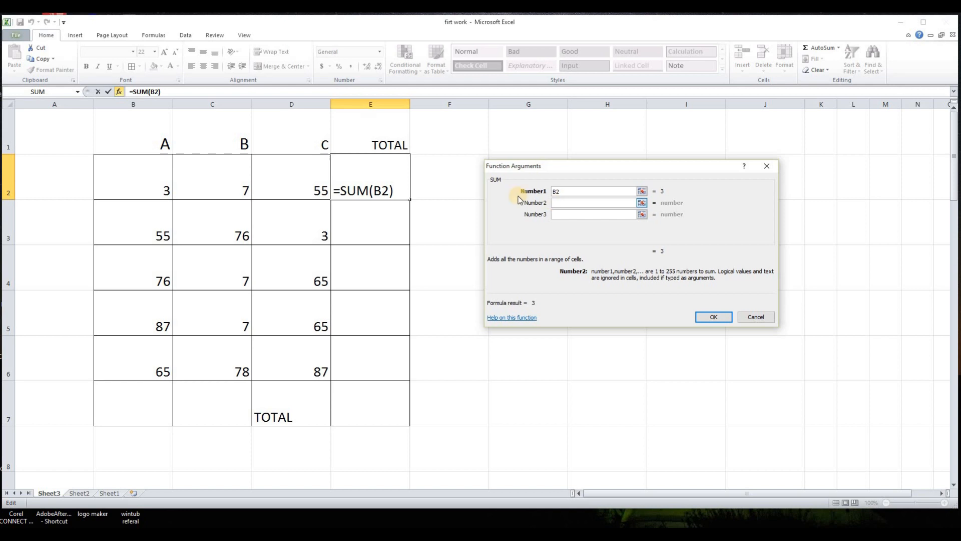
{"action": "left_click", "coordinate": [232, 181]}
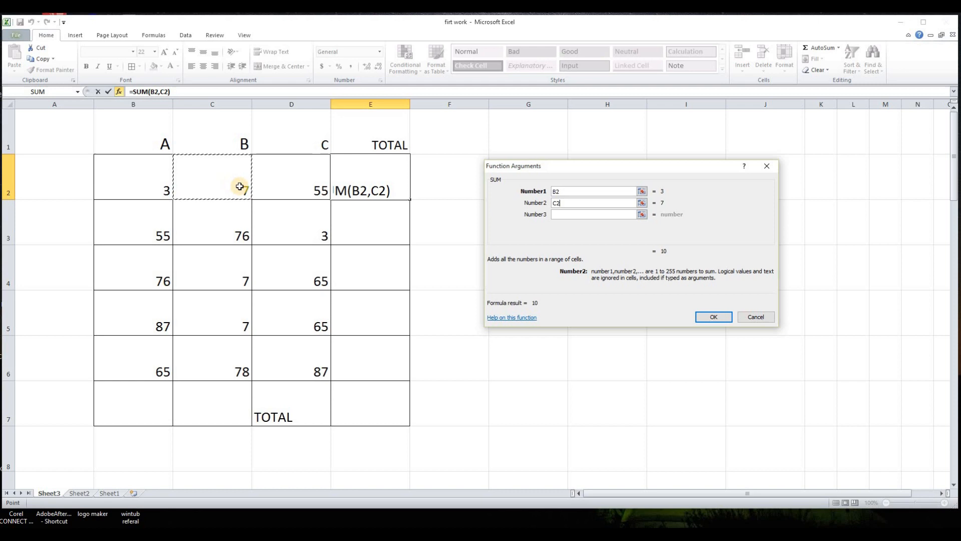
{"action": "left_click", "coordinate": [562, 214]}
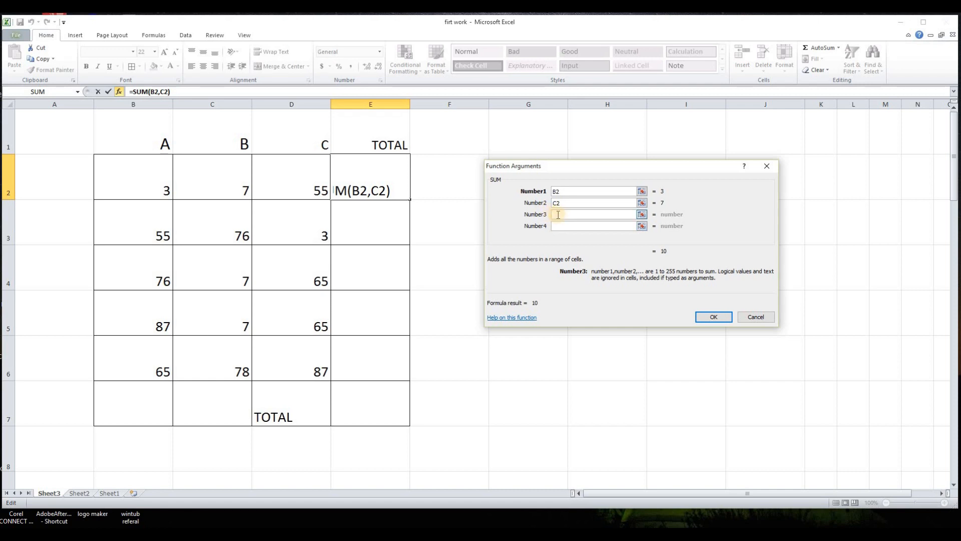
{"action": "left_click", "coordinate": [303, 181]}
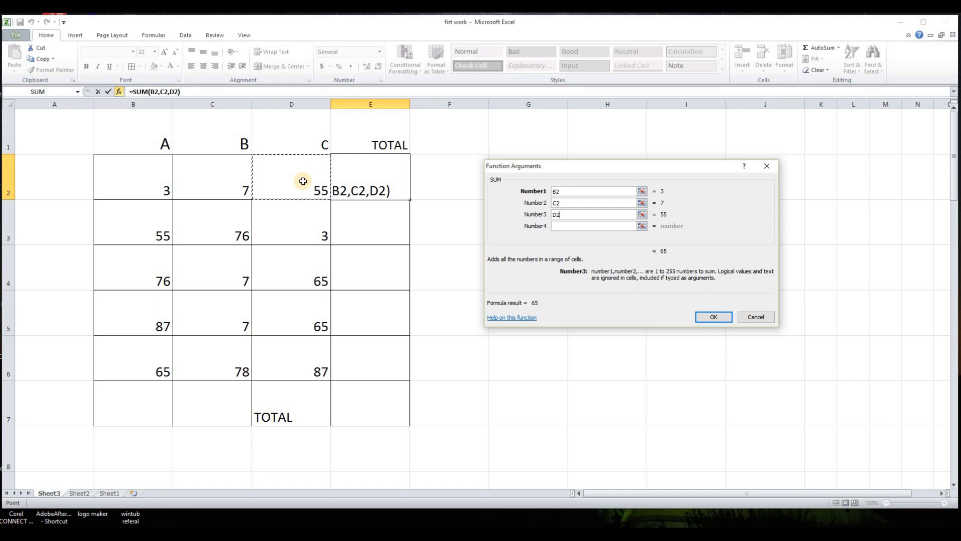
{"action": "left_click", "coordinate": [719, 320]}
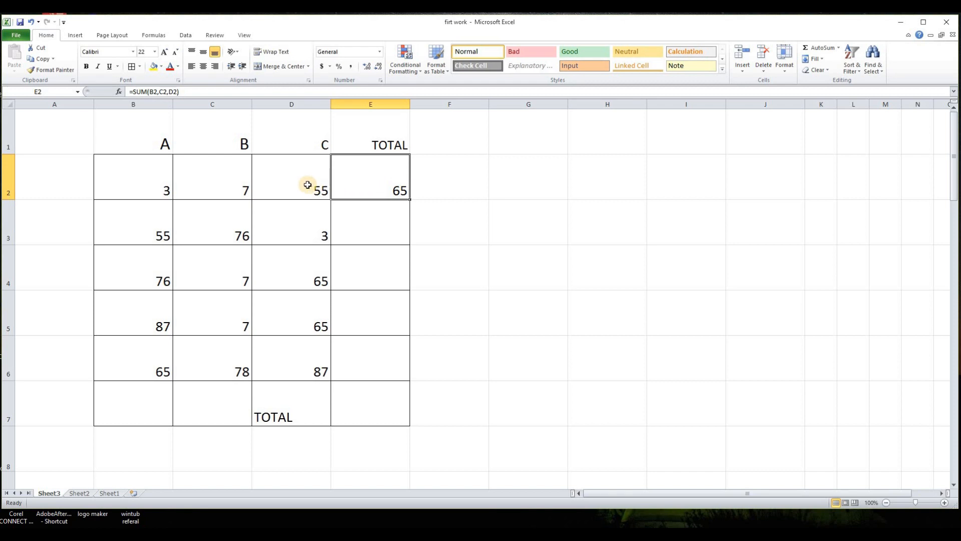
- Fill the E2 SUM formula down through E6
{"action": "left_click", "coordinate": [438, 219]}
{"action": "left_click", "coordinate": [396, 189]}
{"action": "left_click", "coordinate": [158, 186]}
{"action": "left_click", "coordinate": [236, 187]}
{"action": "left_click", "coordinate": [293, 189]}
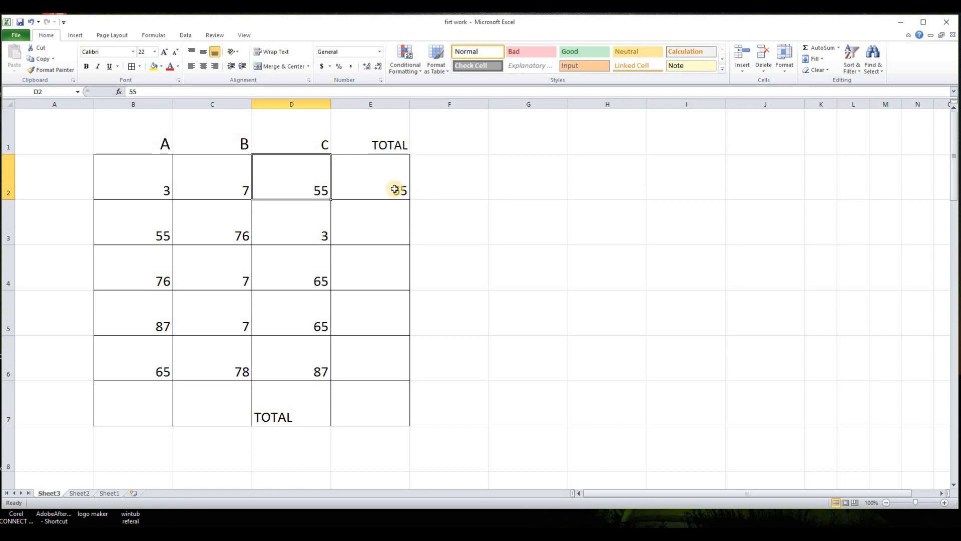
{"action": "left_click", "coordinate": [395, 189]}
{"action": "left_click_drag", "start_coordinate": [409, 200], "coordinate": [413, 369]}
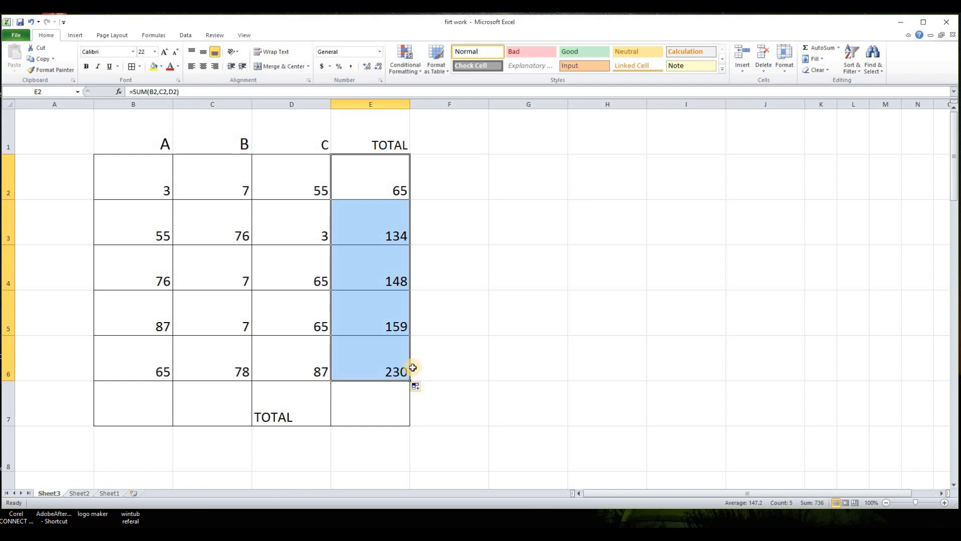
{"action": "left_click", "coordinate": [470, 340]}
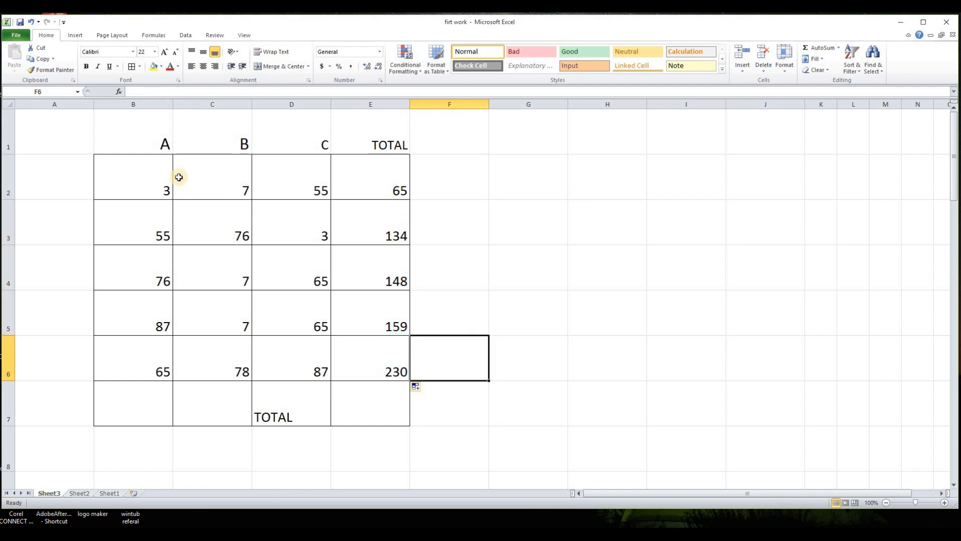
- AutoSum E2:E6 into the TOTAL cell E7
{"action": "left_click", "coordinate": [383, 401]}
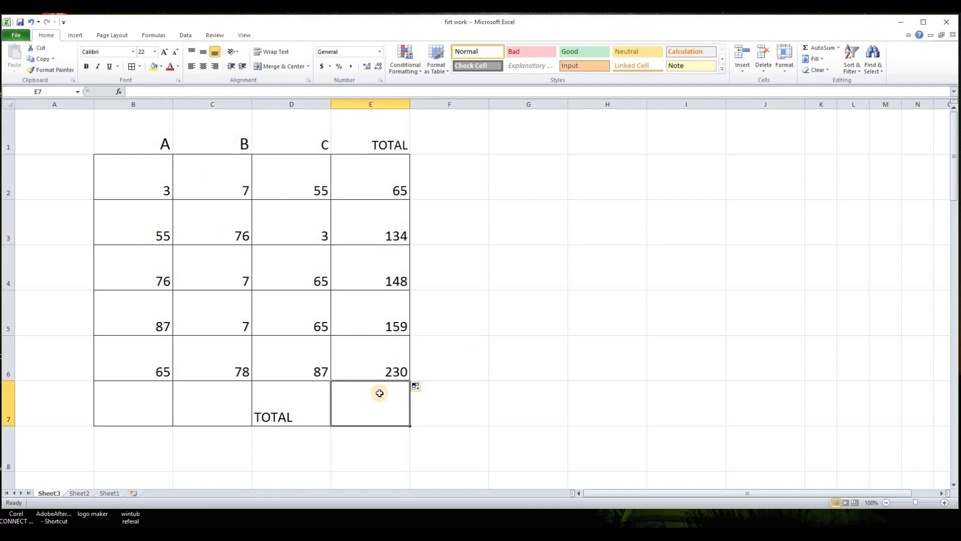
{"action": "left_click", "coordinate": [822, 51]}
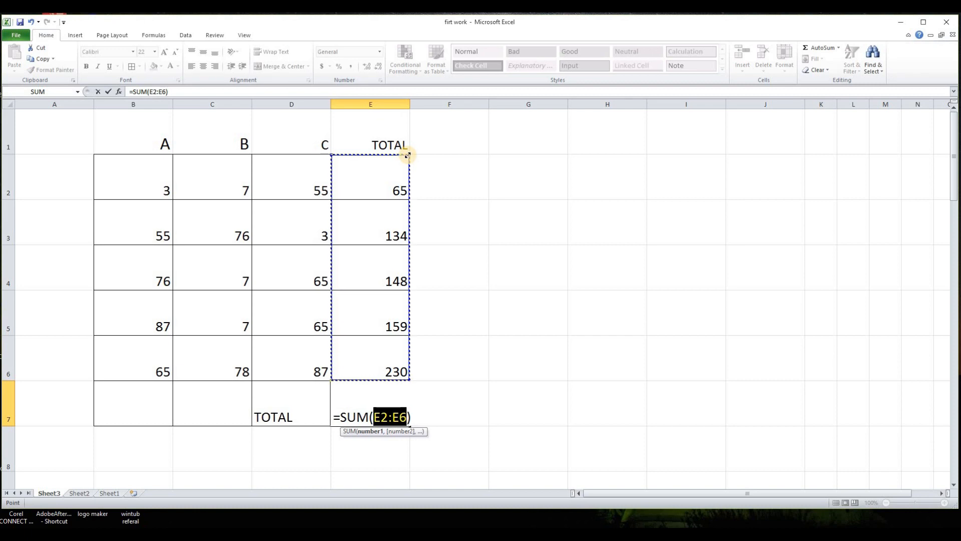
{"action": "mouse_move", "coordinate": [407, 156]}
{"action": "left_mouse_down"}
{"action": "mouse_move", "coordinate": [392, 294]}
{"action": "mouse_move", "coordinate": [405, 165]}
{"action": "left_mouse_up"}
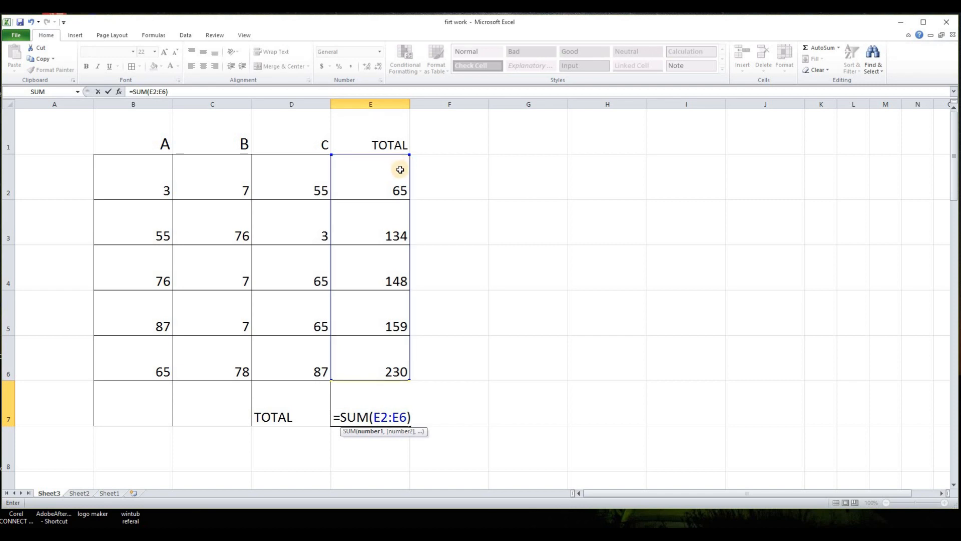
{"action": "key", "text": "Return"}
{"action": "left_click", "coordinate": [534, 403]}
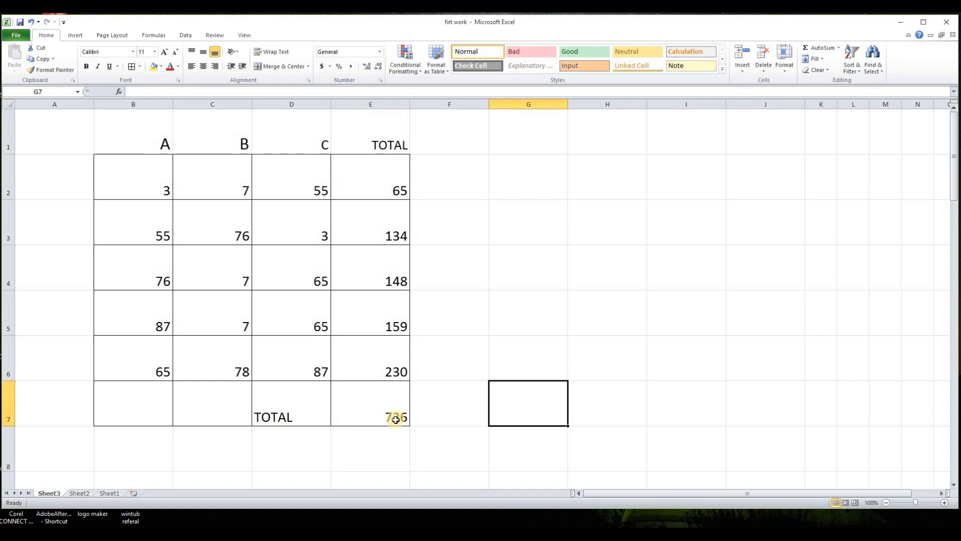
- Clear the TOTAL column cells E2 through E7 again
{"action": "left_click", "coordinate": [396, 418]}
{"action": "left_click_drag", "start_coordinate": [388, 178], "coordinate": [387, 401]}
{"action": "key", "text": "Delete"}
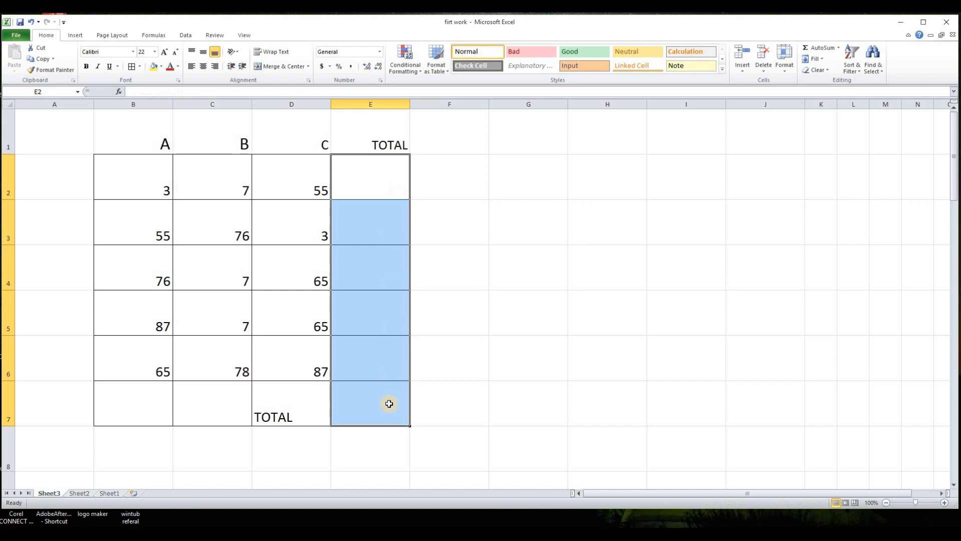
{"action": "left_click", "coordinate": [549, 260]}
- Start inserting an IF function in E2
{"action": "left_click", "coordinate": [396, 189]}
{"action": "left_click", "coordinate": [119, 92]}
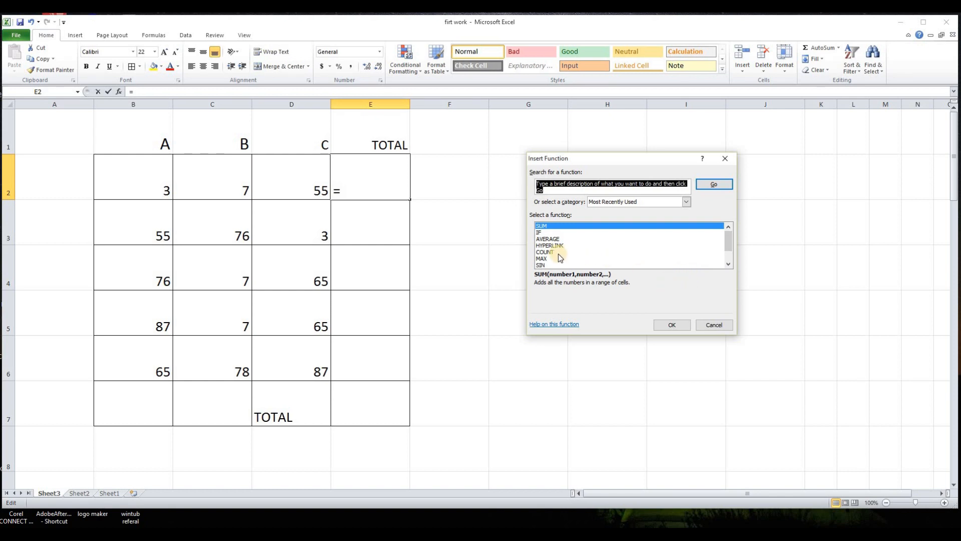
{"action": "left_click", "coordinate": [541, 234]}
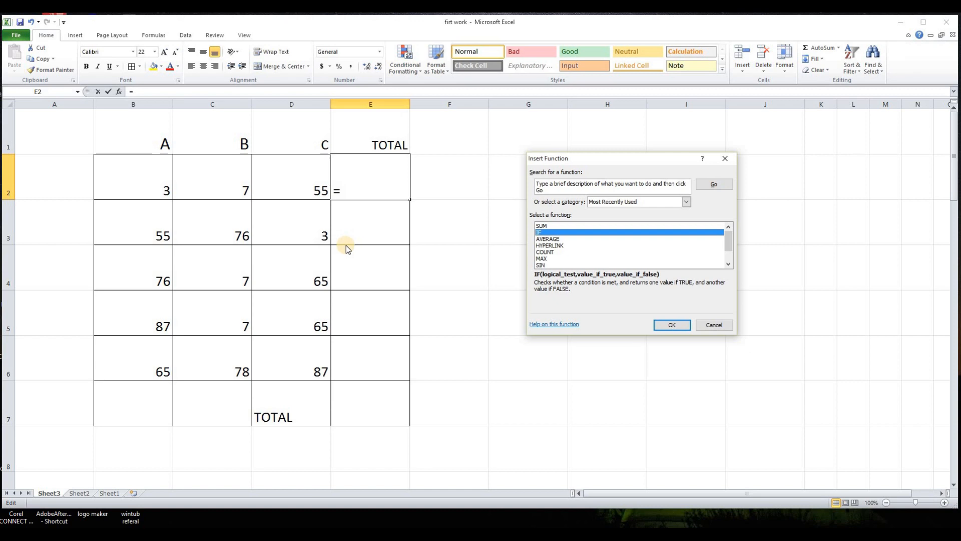
{"action": "left_click", "coordinate": [670, 325]}
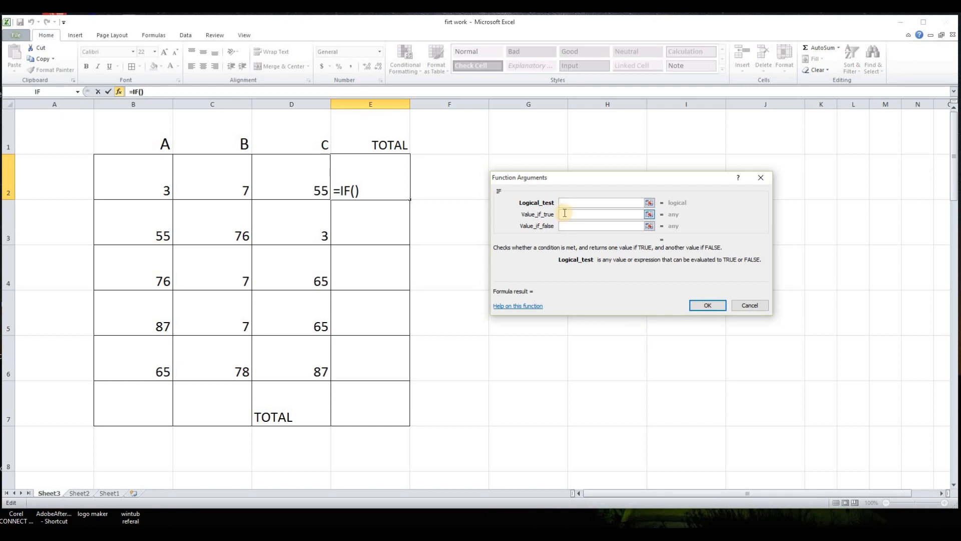
- Set the IF logical test to D2>50
{"action": "left_click", "coordinate": [318, 192]}
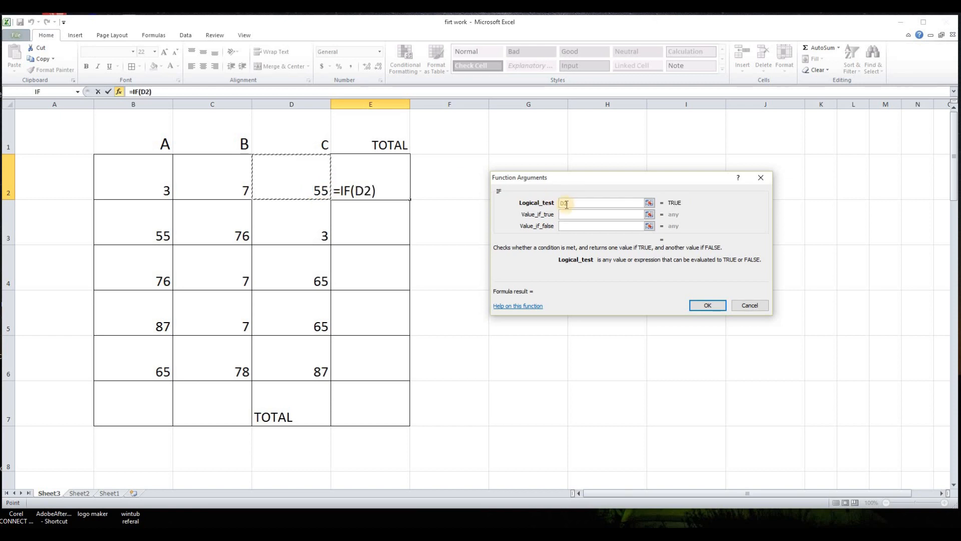
{"action": "type", "text": ">50"}
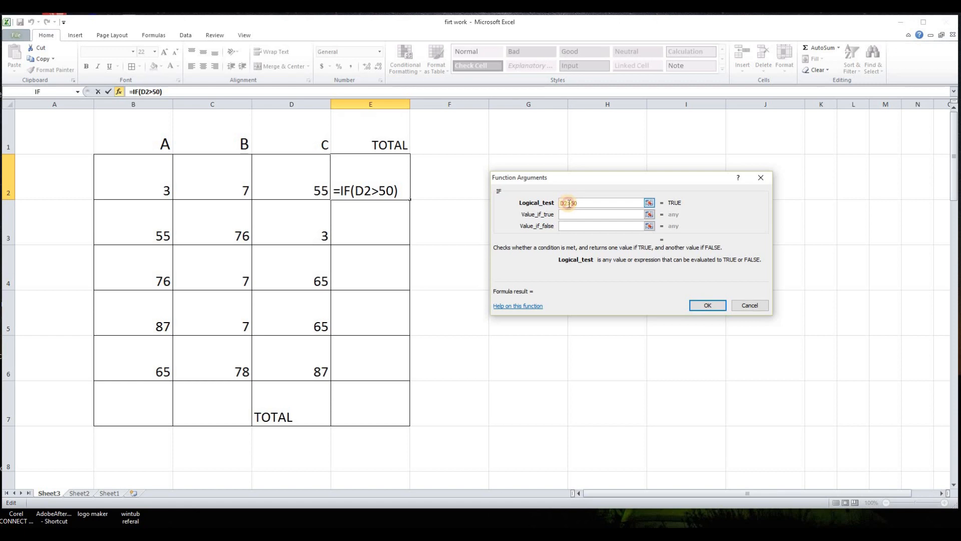
{"action": "left_click_drag", "start_coordinate": [569, 204], "coordinate": [583, 203]}
{"action": "left_click", "coordinate": [573, 204]}
{"action": "double_click", "coordinate": [571, 203]}
{"action": "type", "text": "<"}
{"action": "key", "text": "BackSpace"}
{"action": "type", "text": "="}
{"action": "key", "text": "BackSpace"}
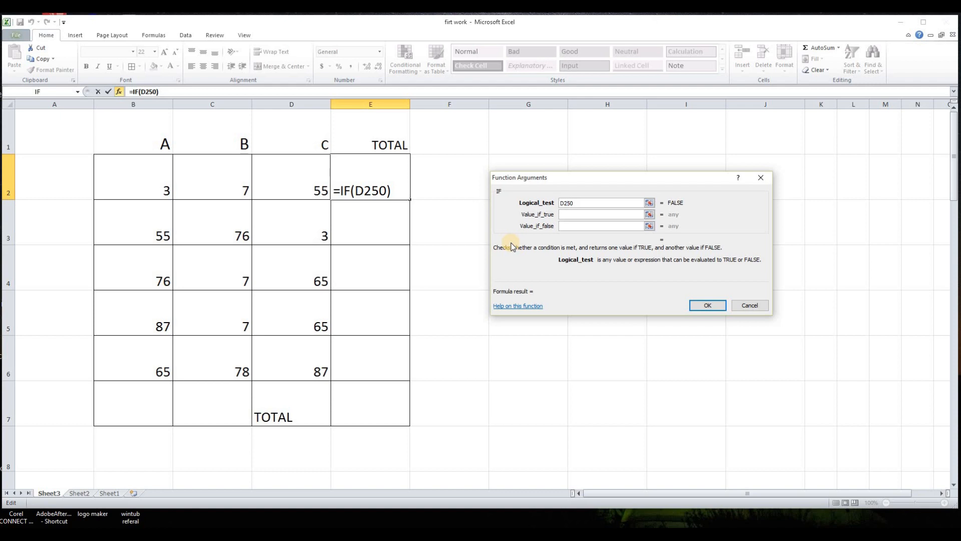
{"action": "type", "text": ">"}
- Set the IF value-if-true argument to "GREATER THAN 50"
{"action": "left_click", "coordinate": [572, 214]}
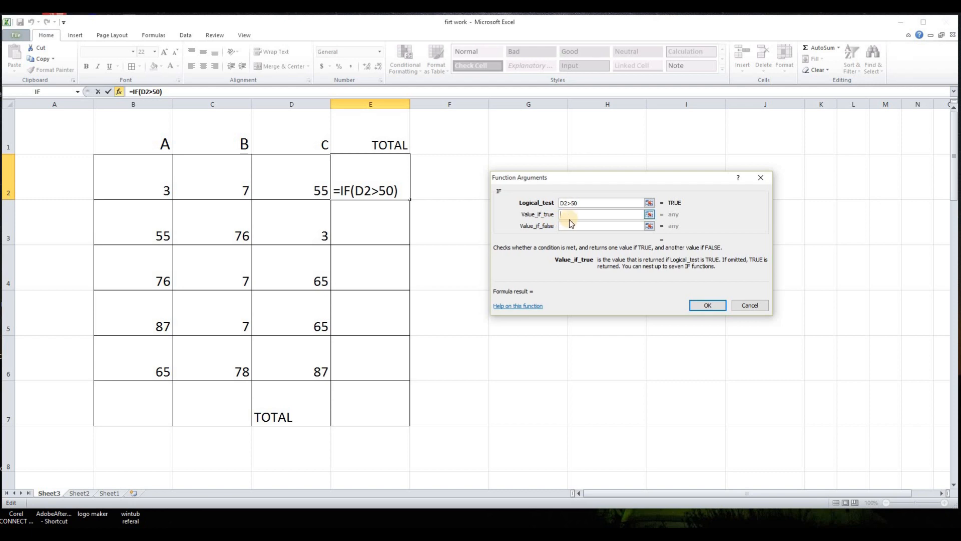
{"action": "type", "text": "\"g"}
{"action": "key", "text": "BackSpace"}
{"action": "type", "text": "G"}
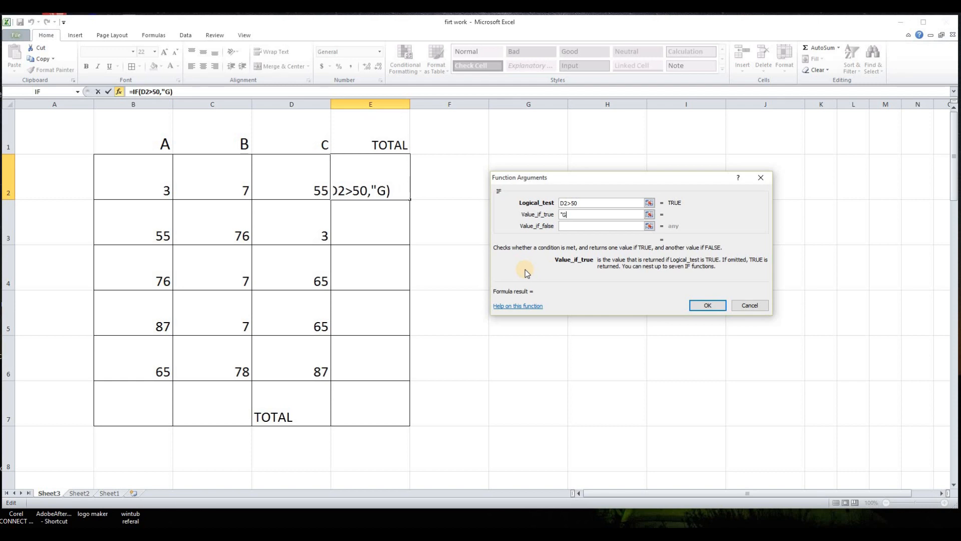
{"action": "type", "text": "REATER TH"}
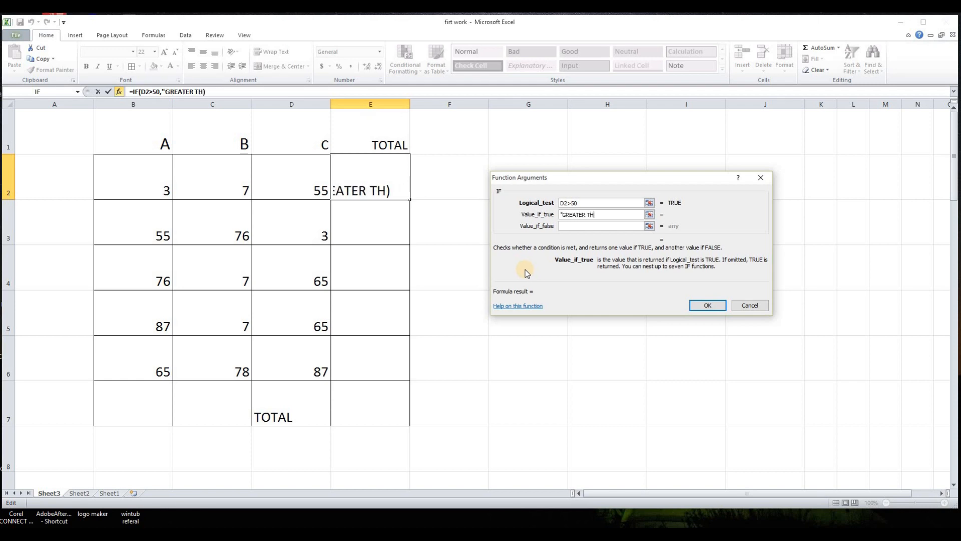
{"action": "type", "text": "AN 50:"}
{"action": "left_click", "coordinate": [565, 225]}
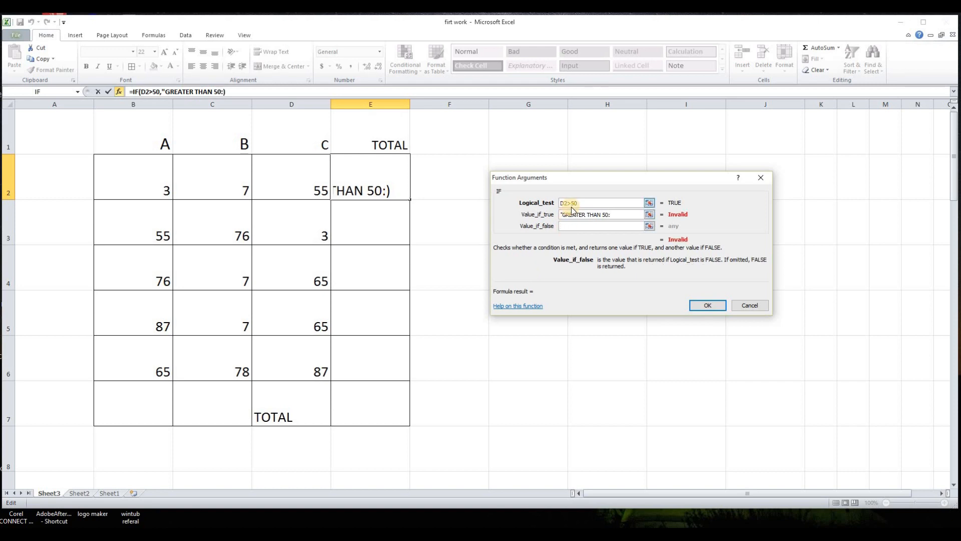
{"action": "left_click", "coordinate": [613, 214]}
{"action": "key", "text": "BackSpace"}
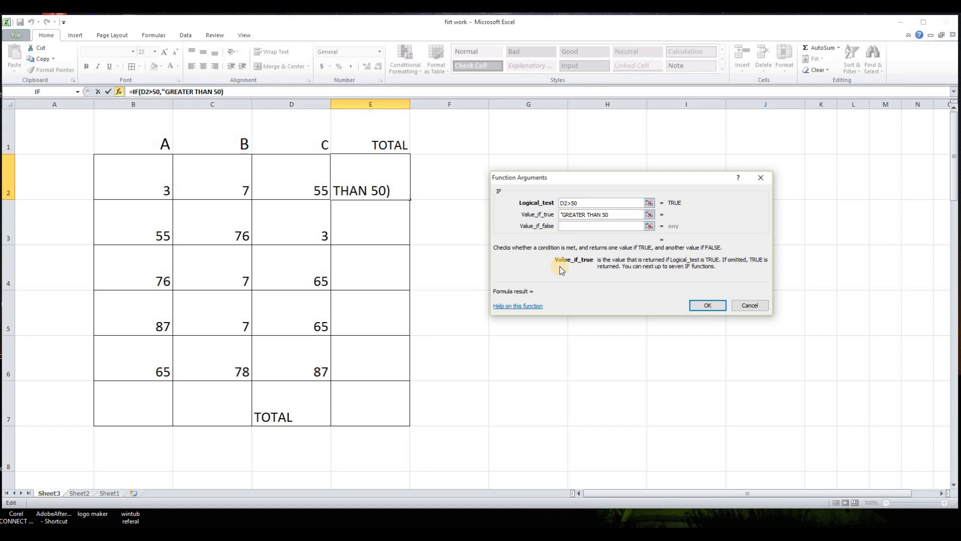
{"action": "type", "text": "\""}
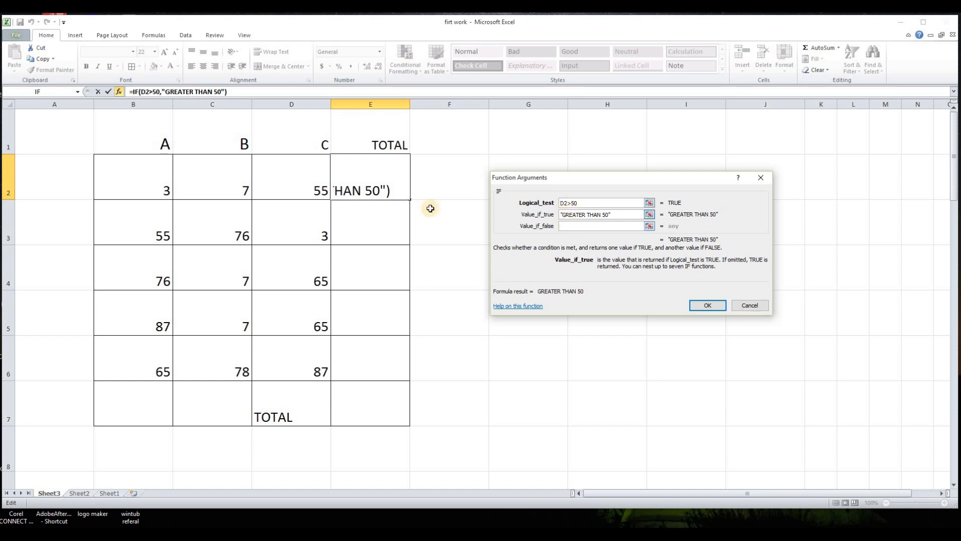
- Set the IF value-if-false argument to "LESS THAN 50" and confirm the formula in E2
{"action": "left_click", "coordinate": [576, 226]}
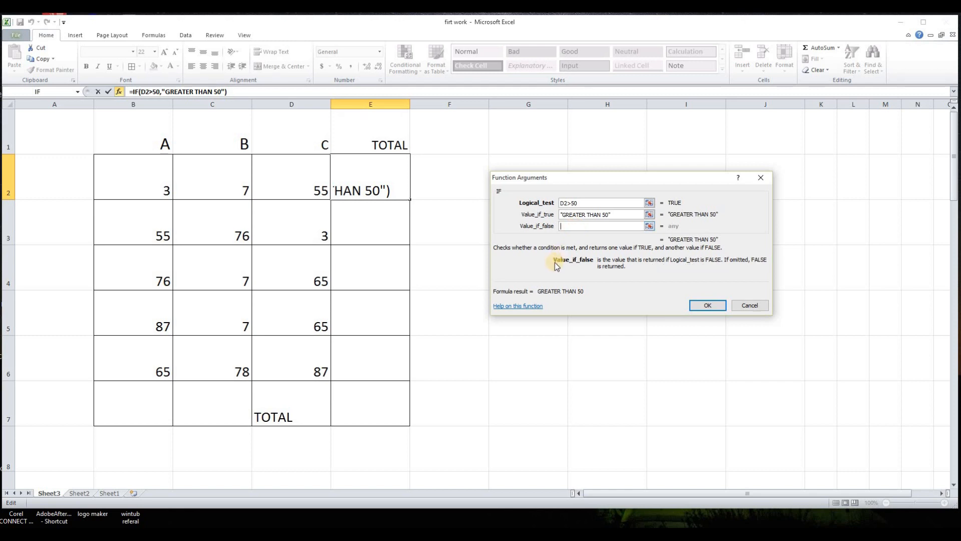
{"action": "type", "text": "\""}
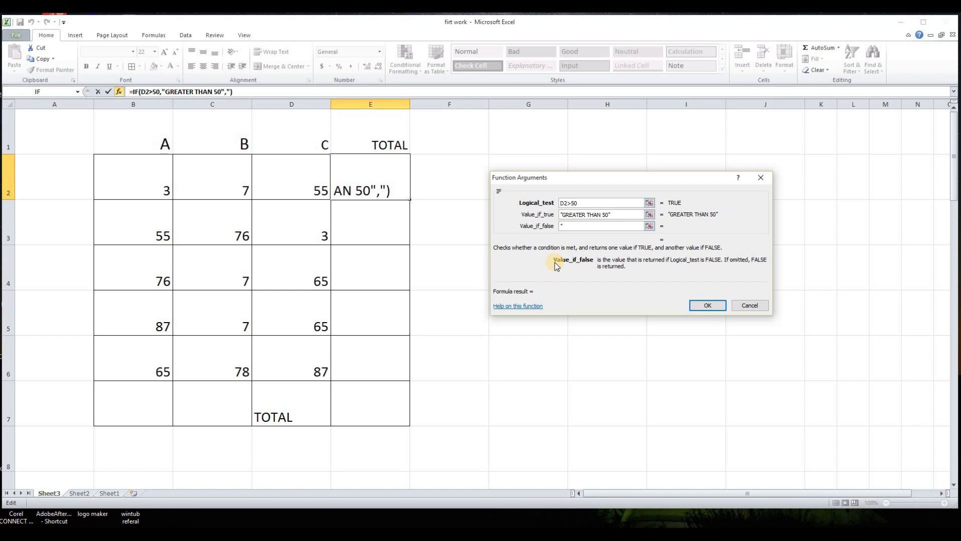
{"action": "type", "text": "LES"}
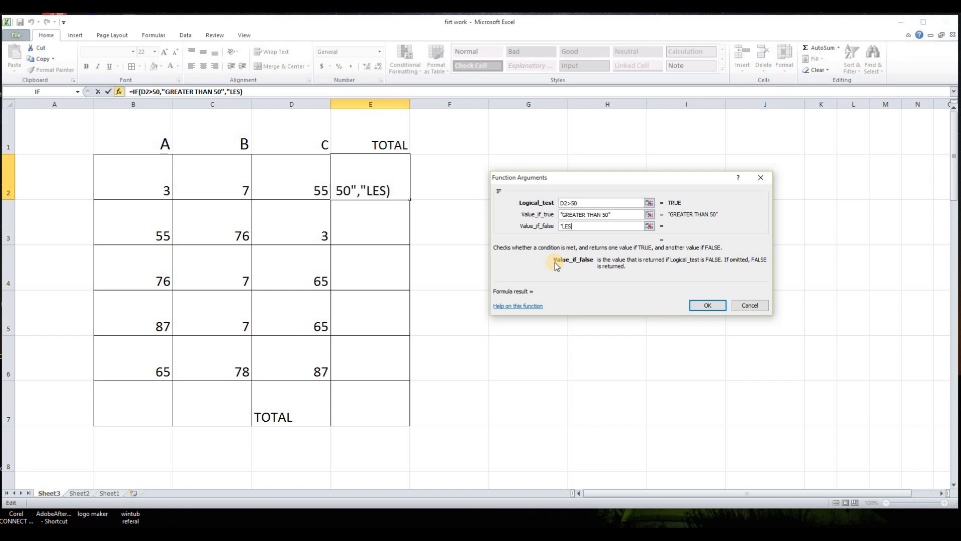
{"action": "type", "text": "S THAN 50\""}
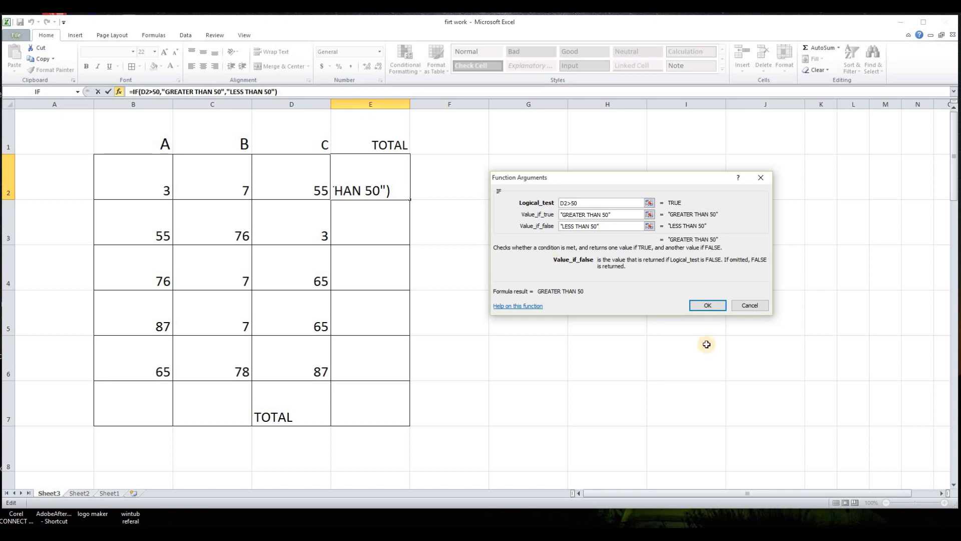
{"action": "left_click", "coordinate": [708, 306]}
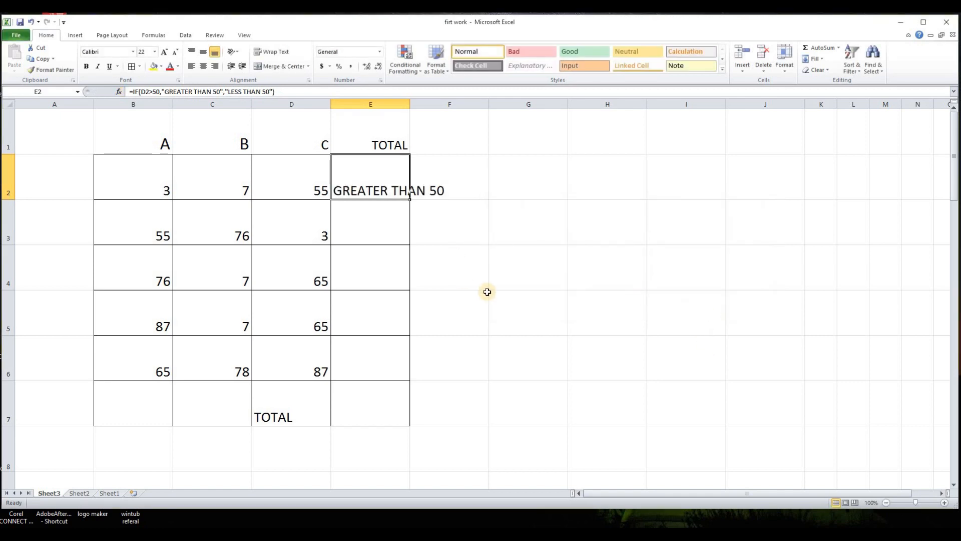
- Autofit the TOTAL column's width and copy the E2 IF formula down through E6
{"action": "double_click", "coordinate": [410, 106]}
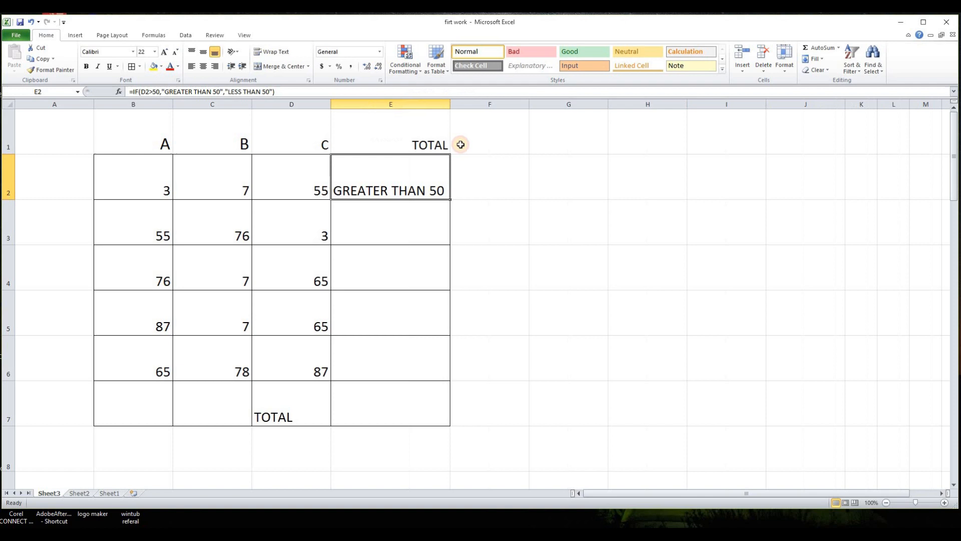
{"action": "left_click", "coordinate": [525, 238]}
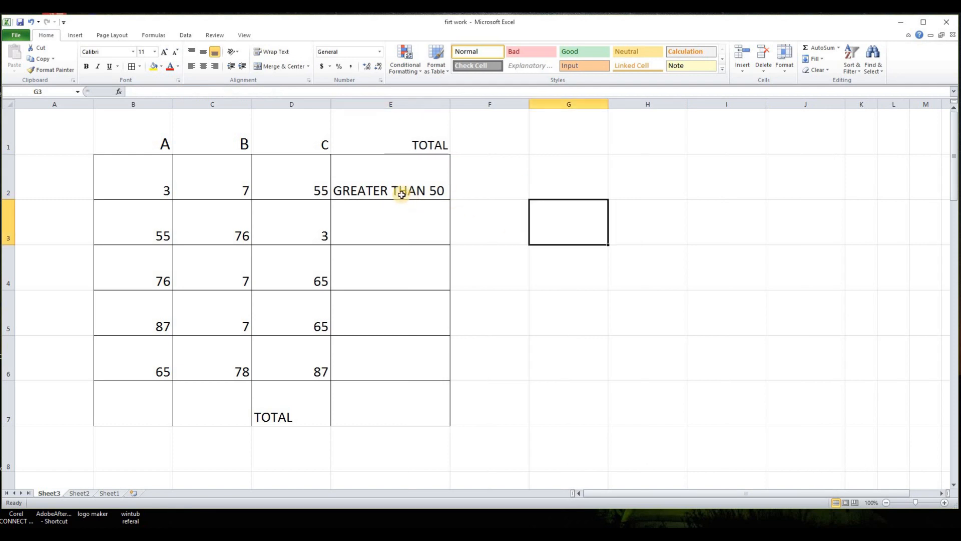
{"action": "left_click", "coordinate": [433, 192]}
{"action": "left_click_drag", "start_coordinate": [451, 199], "coordinate": [452, 365]}
{"action": "left_click", "coordinate": [520, 336]}
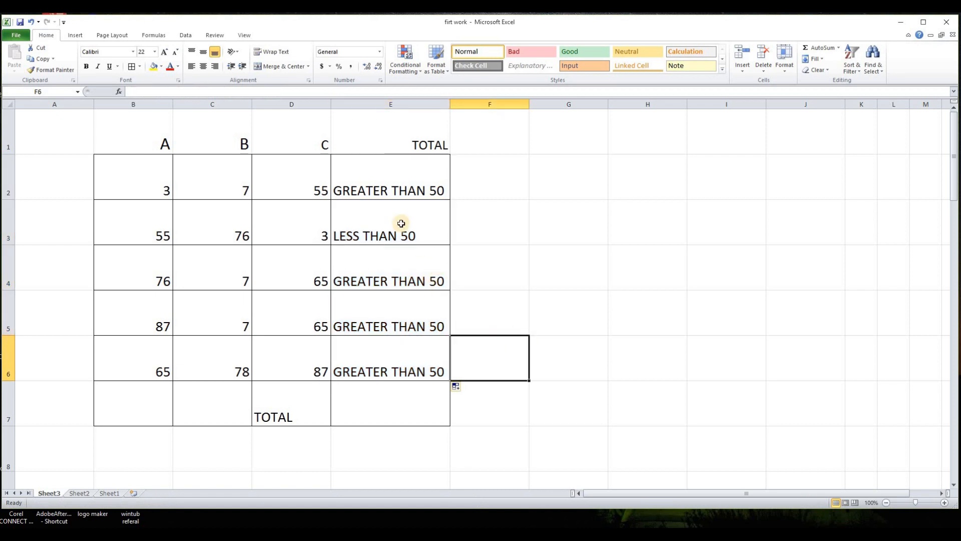
- Inspect the column C values and the IF formulas in the TOTAL column cells
{"action": "left_click", "coordinate": [305, 107]}
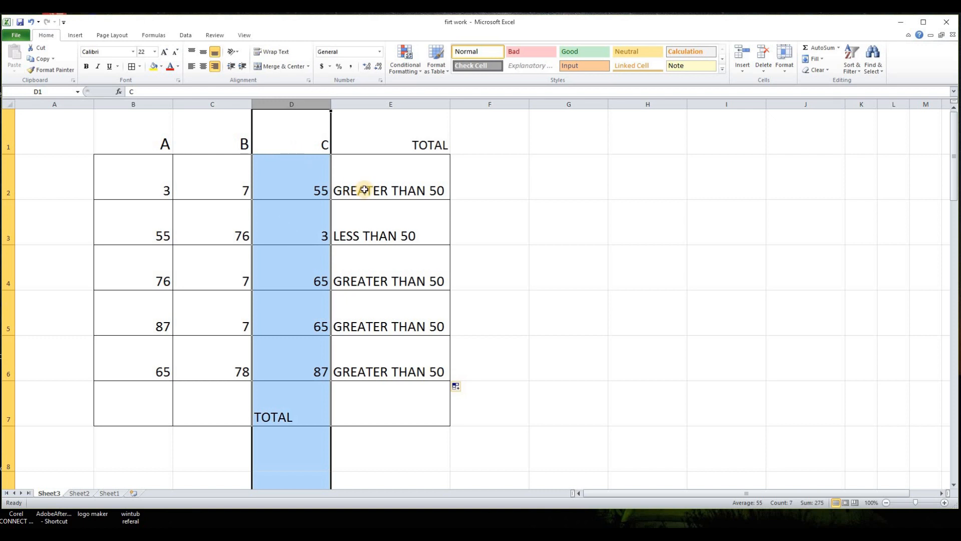
{"action": "left_click", "coordinate": [454, 208]}
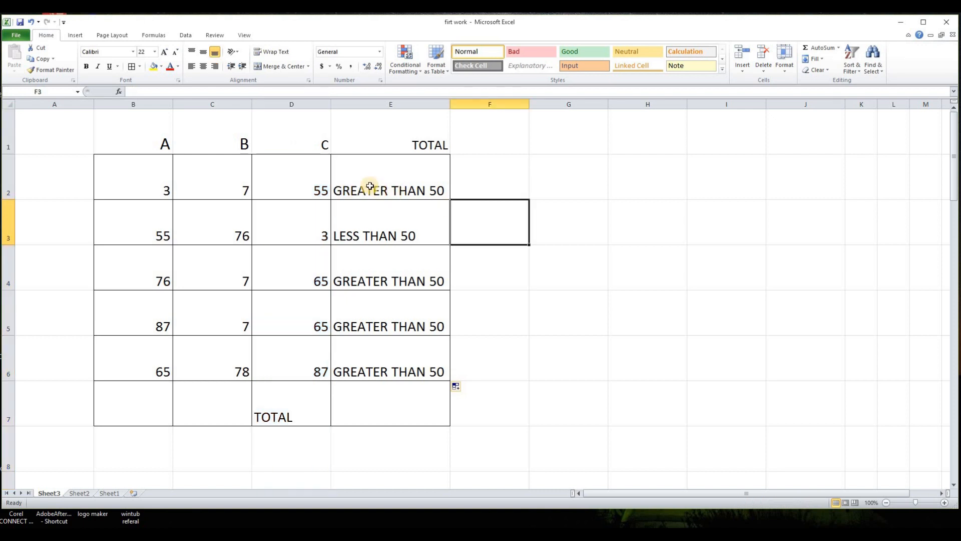
{"action": "left_click", "coordinate": [345, 188]}
{"action": "left_click", "coordinate": [314, 192]}
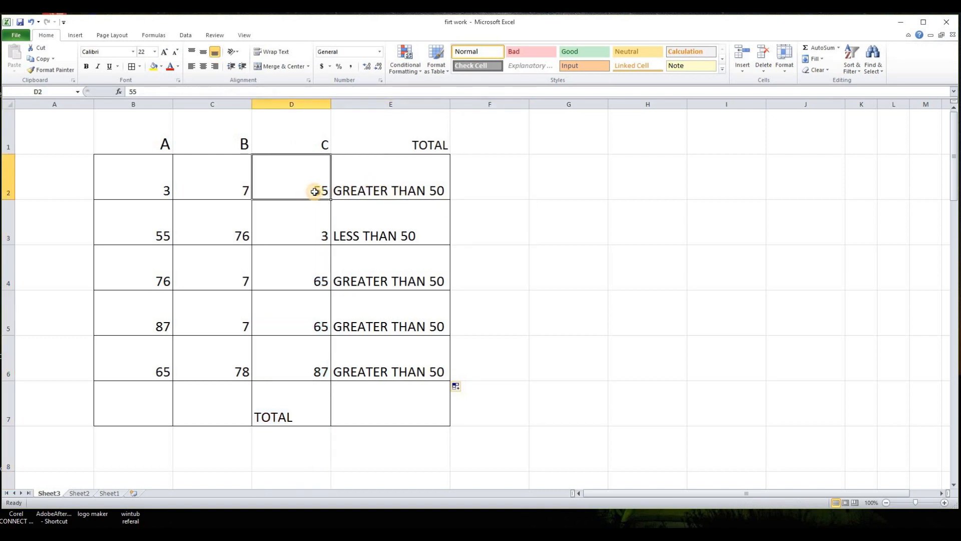
{"action": "left_click", "coordinate": [407, 234]}
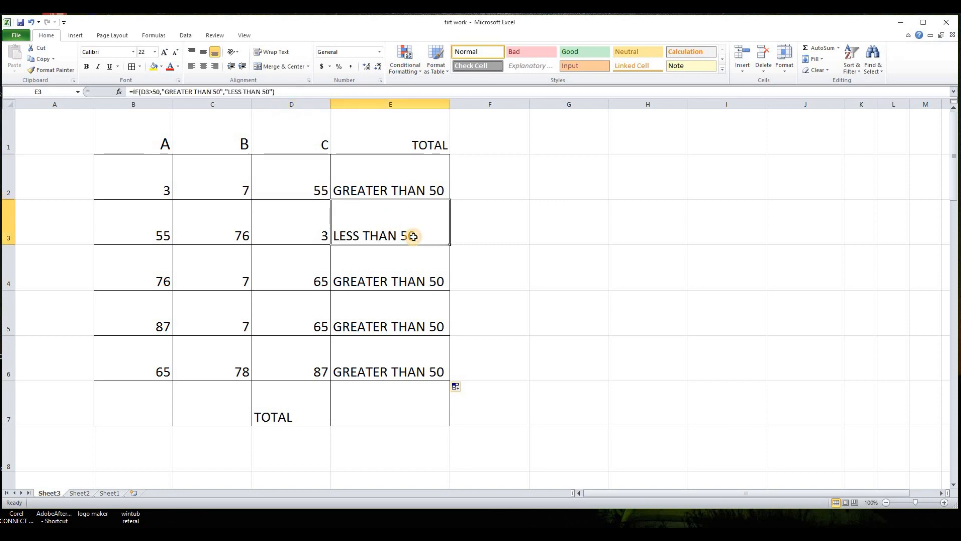
{"action": "left_click", "coordinate": [319, 238]}
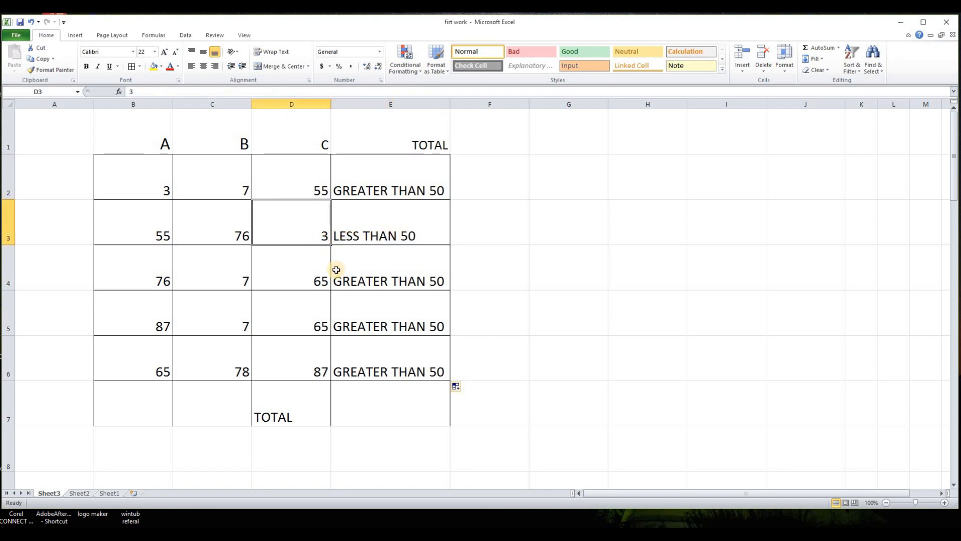
{"action": "left_click", "coordinate": [381, 273]}
{"action": "left_click_drag", "start_coordinate": [390, 175], "coordinate": [383, 354]}
{"action": "left_click", "coordinate": [547, 296]}
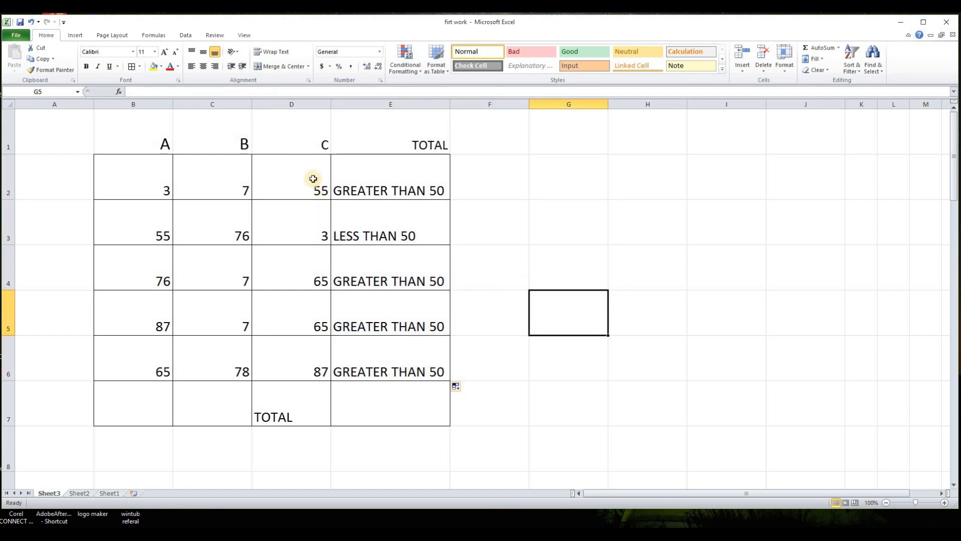
{"action": "left_click", "coordinate": [309, 191]}
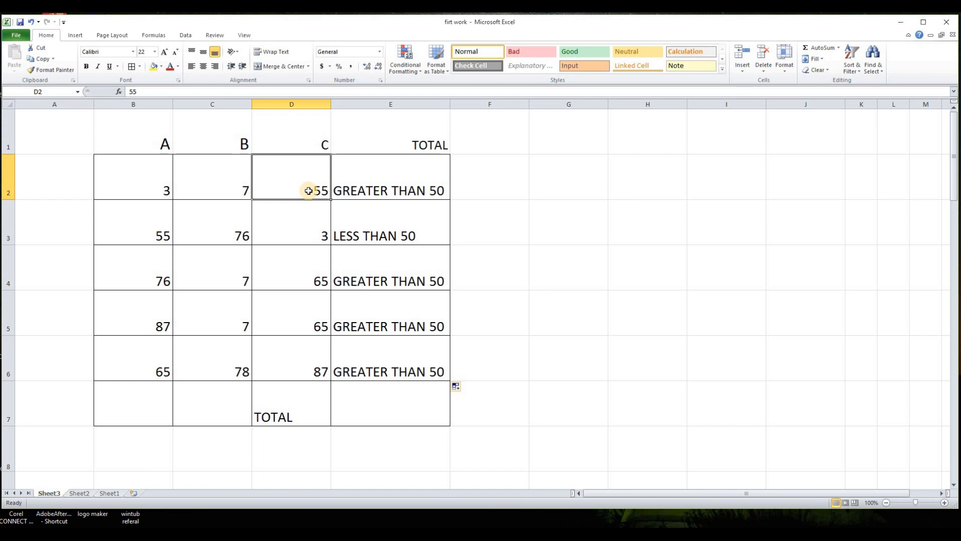
- Insert an AVERAGE function in D2 averaging B2:B6, picking it from the All category
{"action": "left_click", "coordinate": [119, 92]}
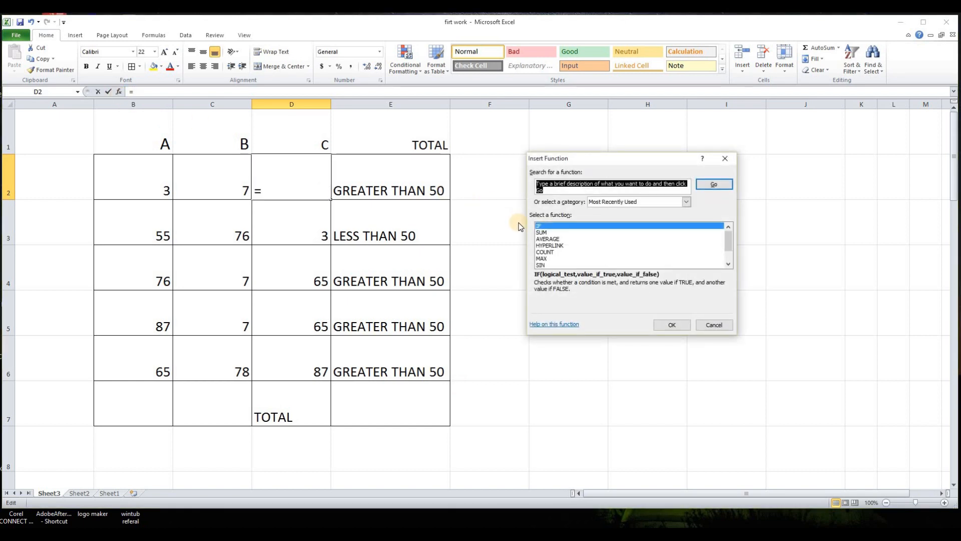
{"action": "left_click", "coordinate": [686, 203]}
{"action": "left_click_drag", "start_coordinate": [688, 234], "coordinate": [688, 260]}
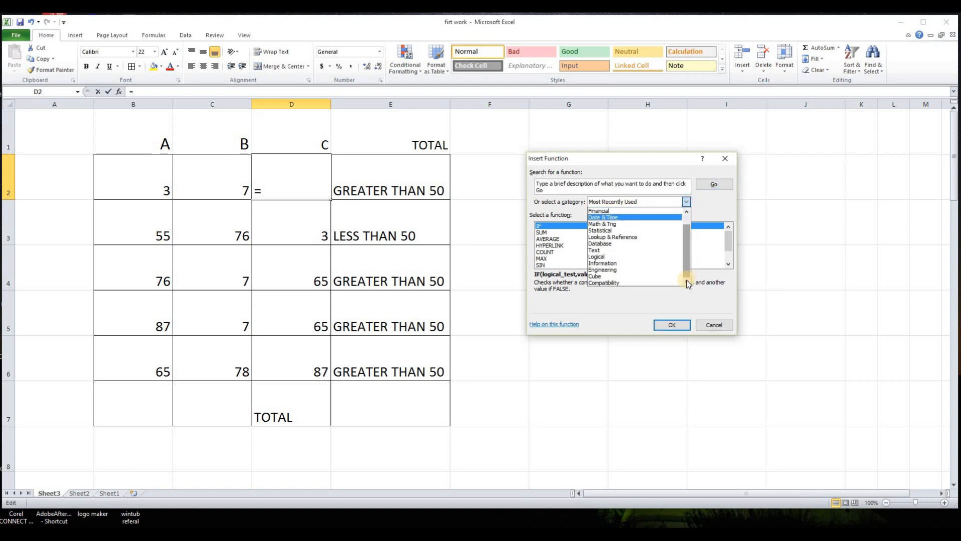
{"action": "left_click", "coordinate": [686, 200]}
{"action": "left_click", "coordinate": [686, 201]}
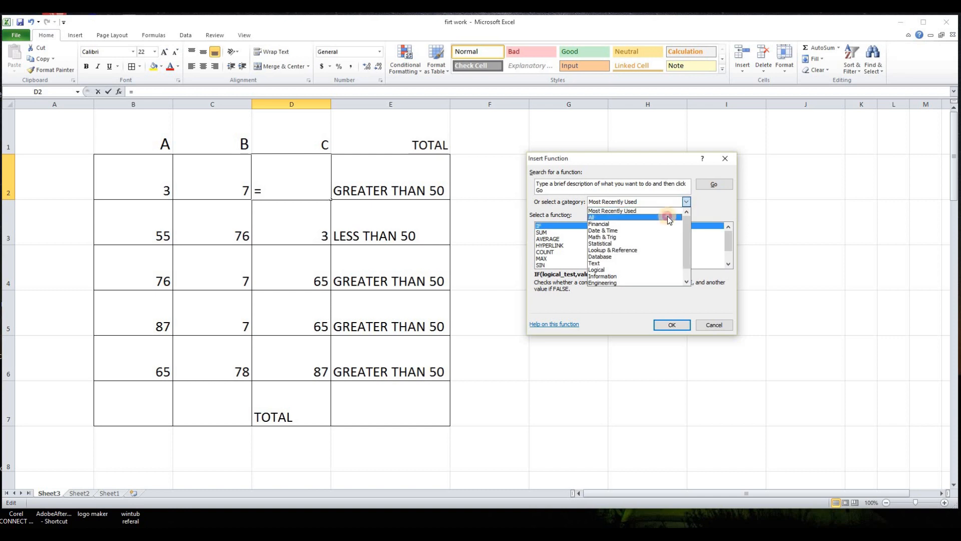
{"action": "left_click", "coordinate": [668, 217]}
{"action": "mouse_move", "coordinate": [728, 238]}
{"action": "left_mouse_down"}
{"action": "mouse_move", "coordinate": [730, 263]}
{"action": "mouse_move", "coordinate": [728, 236]}
{"action": "left_mouse_up"}
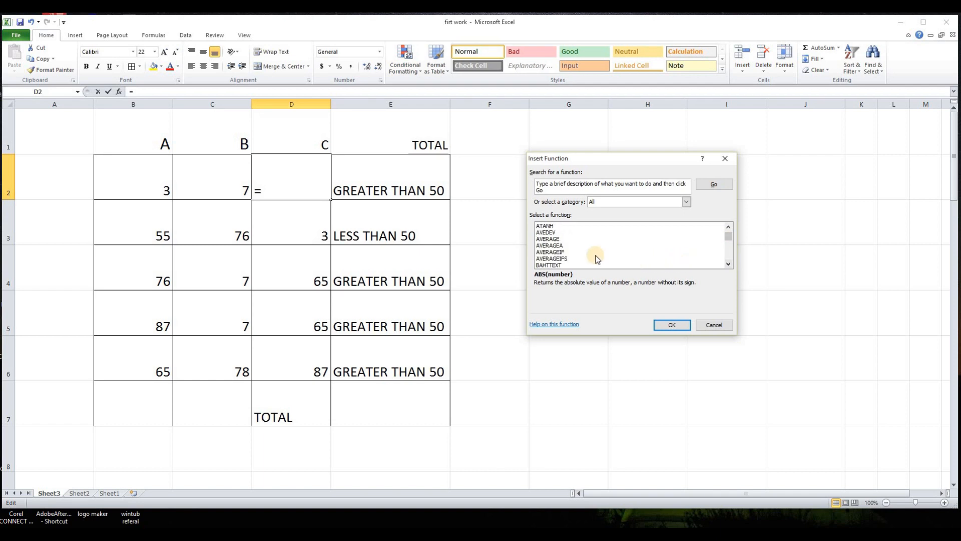
{"action": "left_click", "coordinate": [549, 239]}
{"action": "left_click", "coordinate": [670, 325]}
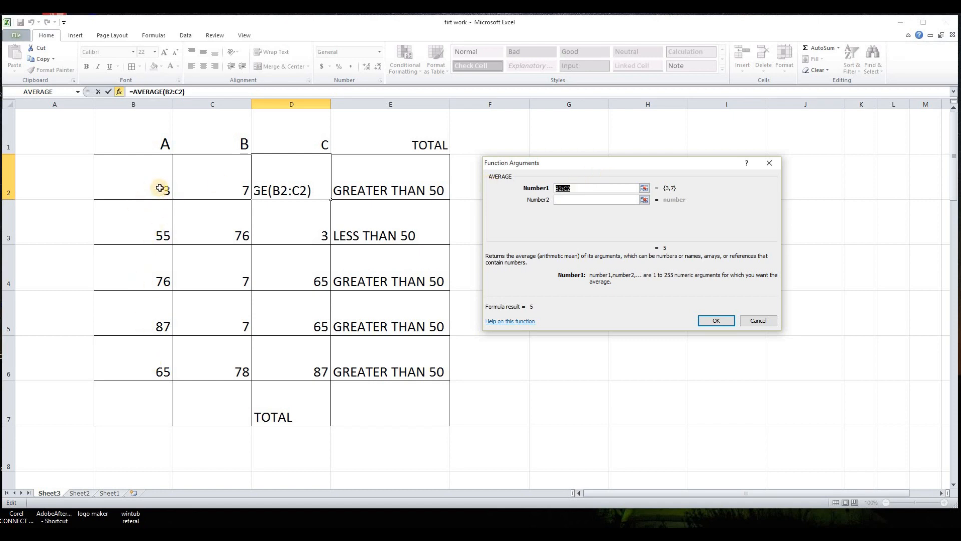
{"action": "left_click_drag", "start_coordinate": [160, 188], "coordinate": [150, 350]}
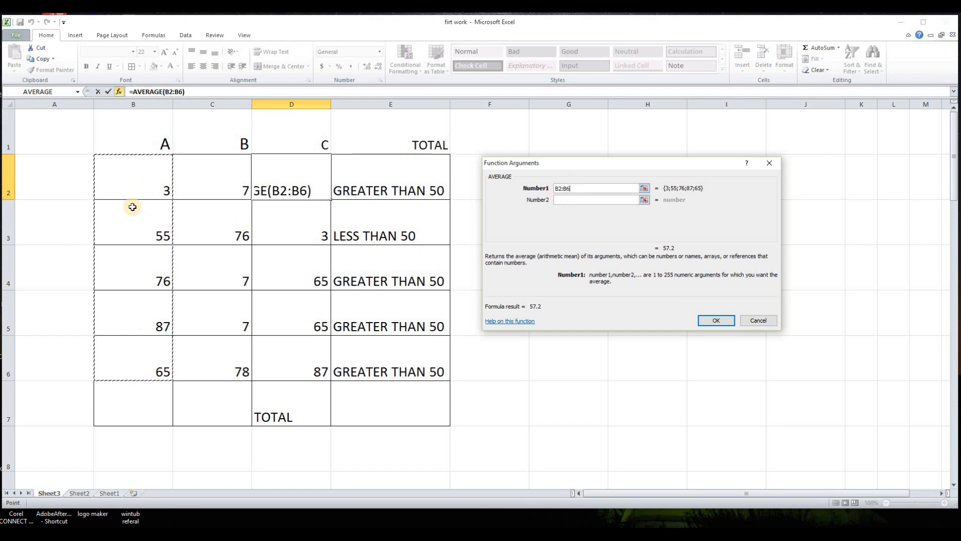
{"action": "left_click", "coordinate": [726, 323]}
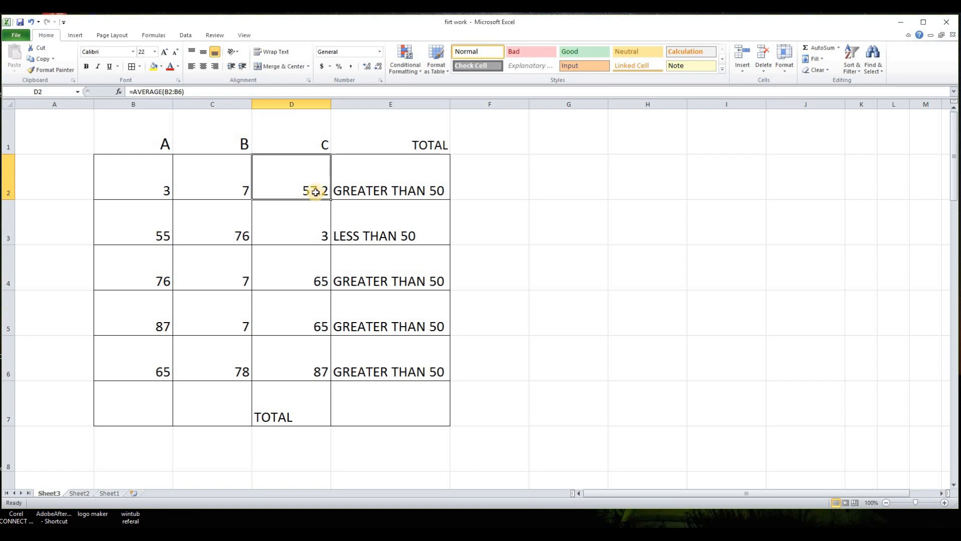
- Clear the contents of cell D2
{"action": "key", "text": "Delete"}
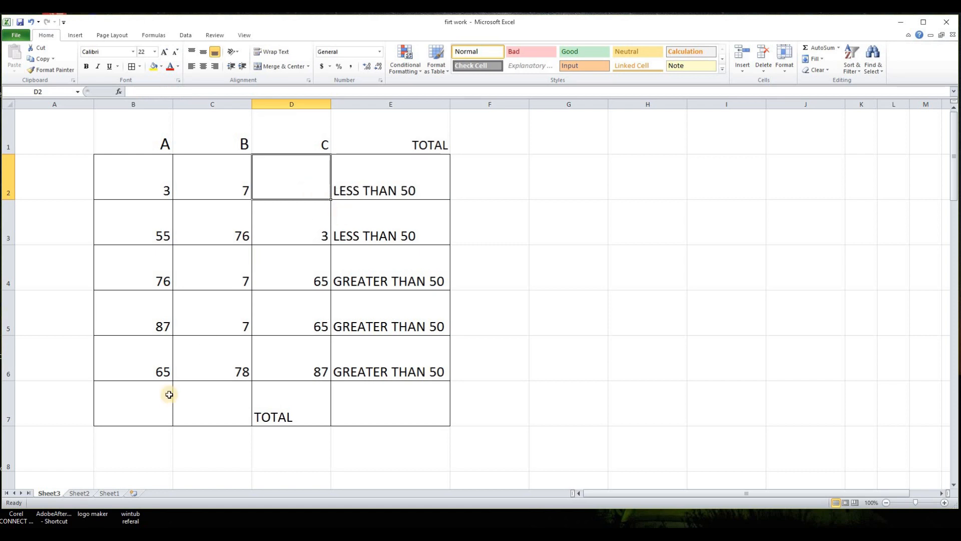
- Insert an AVERAGE function in B7 averaging B2:B6, choosing it from the Most Recently Used category
{"action": "left_click", "coordinate": [151, 412]}
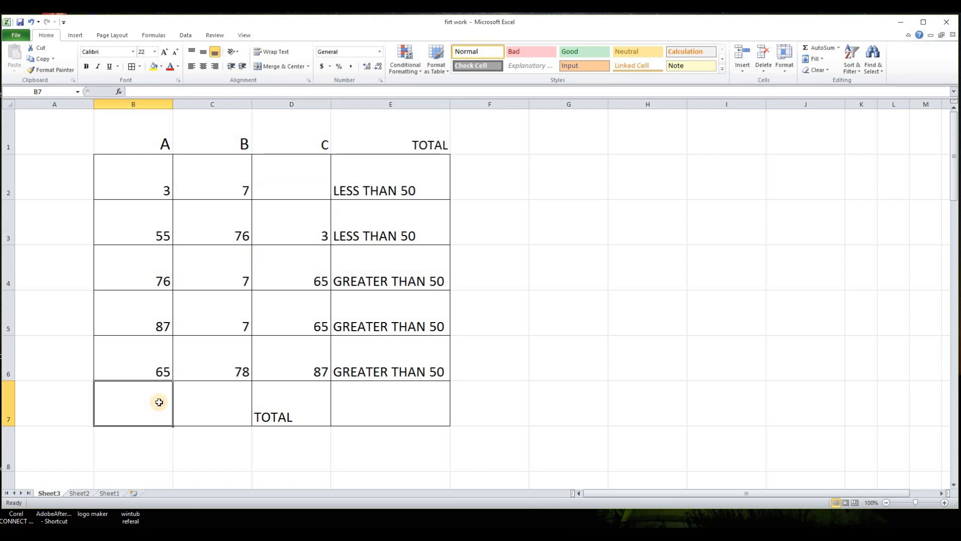
{"action": "left_click", "coordinate": [119, 92]}
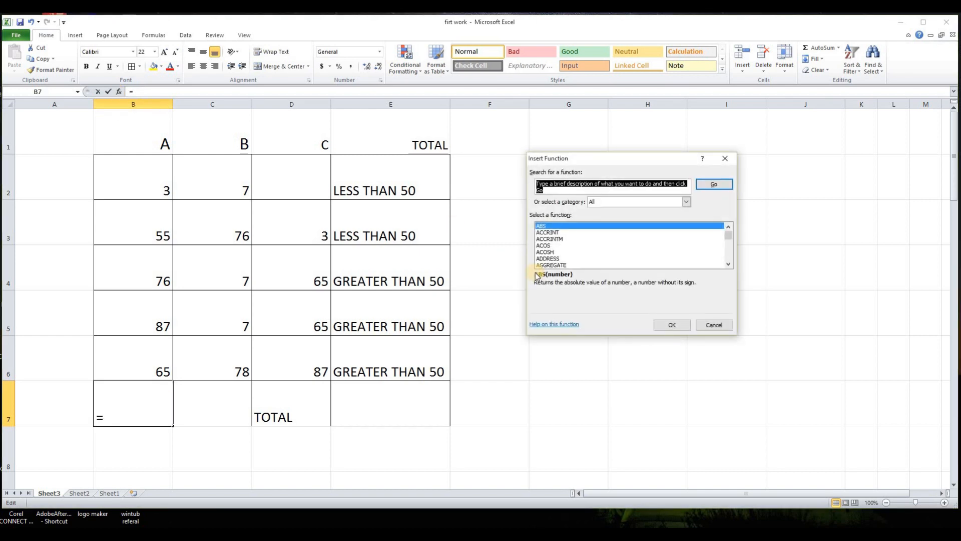
{"action": "left_click", "coordinate": [685, 202]}
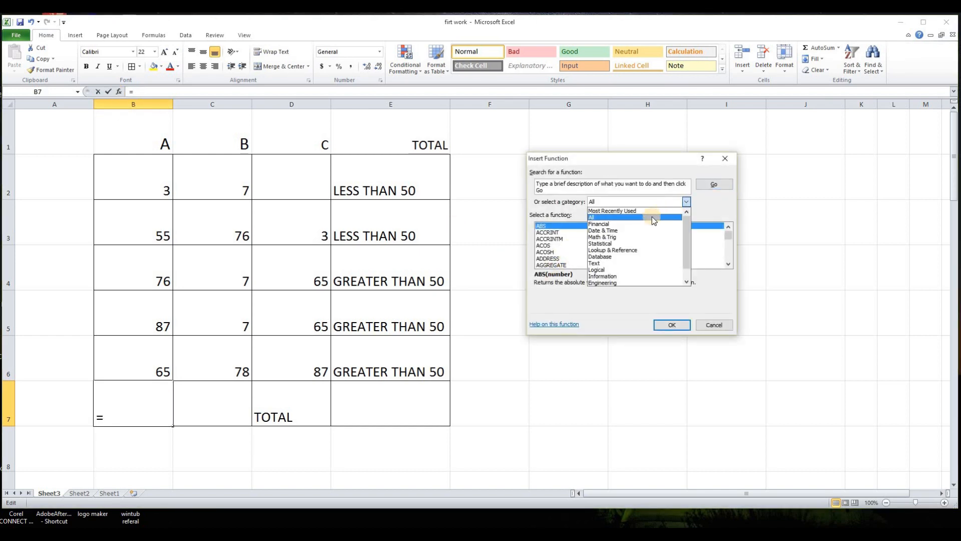
{"action": "left_click", "coordinate": [647, 211]}
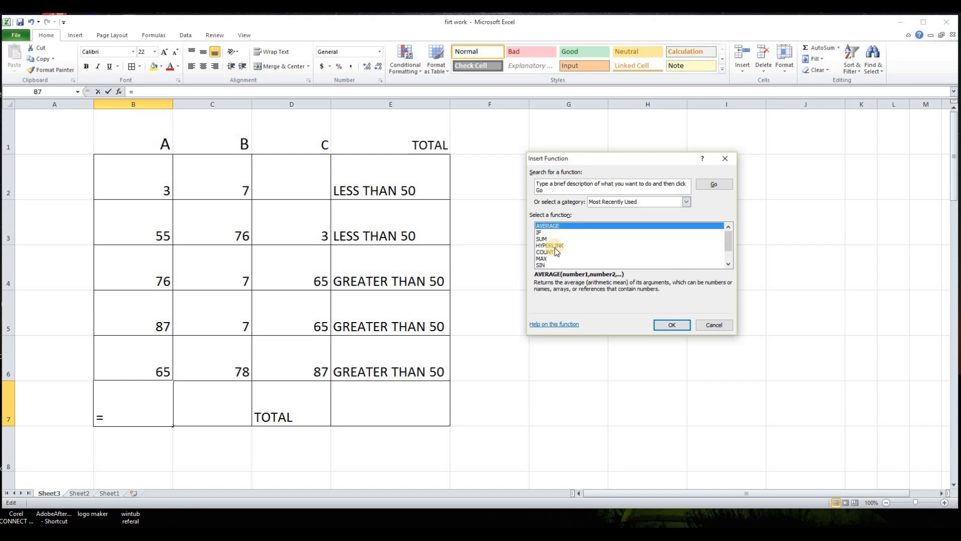
{"action": "left_click", "coordinate": [671, 325]}
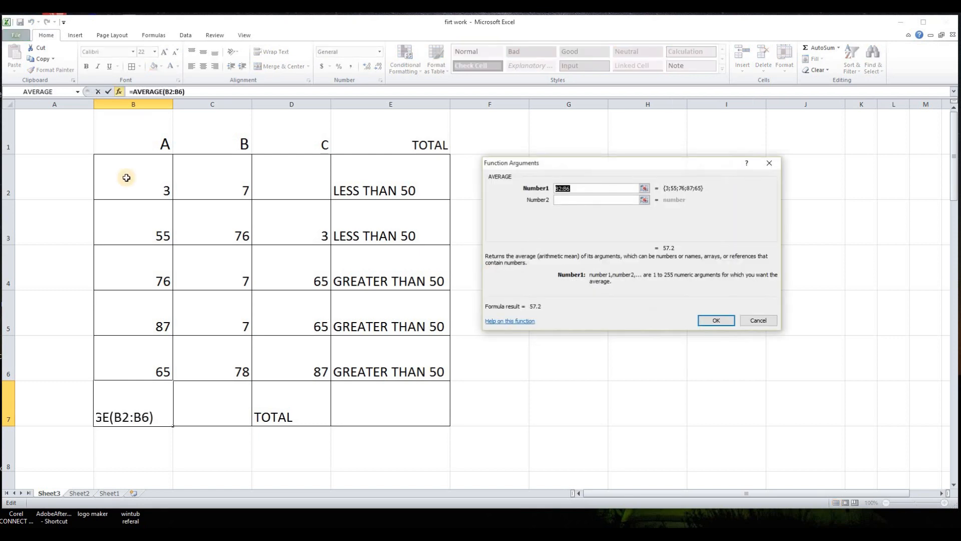
{"action": "left_click_drag", "start_coordinate": [154, 172], "coordinate": [159, 346]}
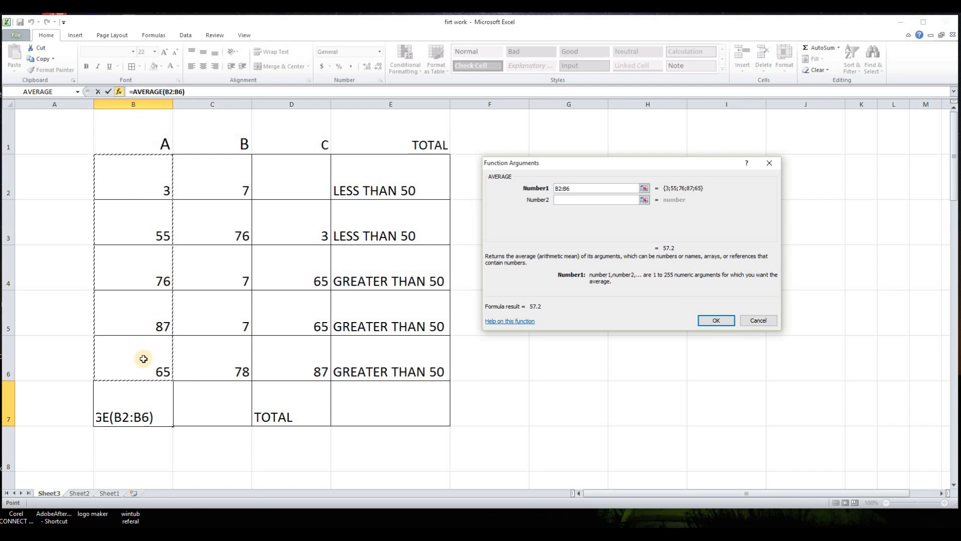
{"action": "key", "text": "Return"}
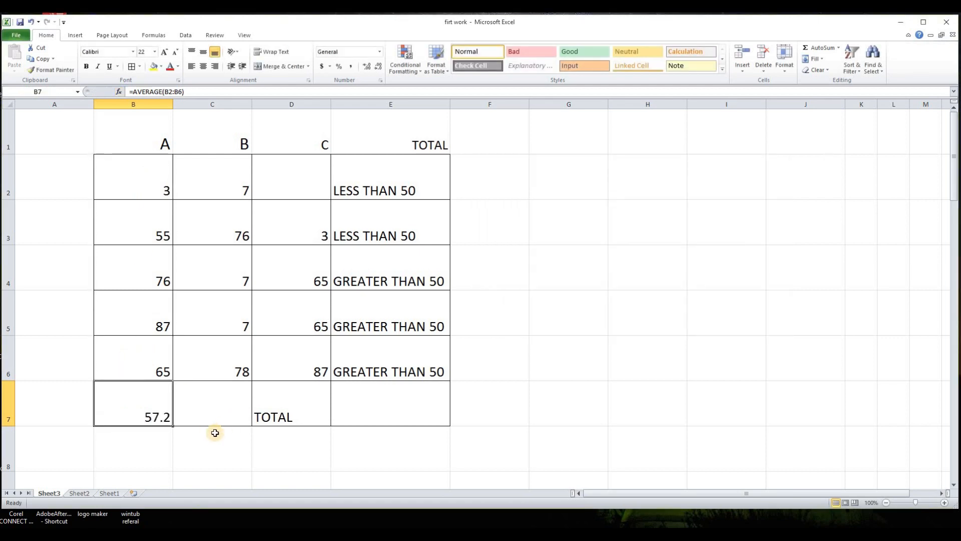
- Clear the contents of the table range B2:E7
{"action": "left_click", "coordinate": [177, 444]}
{"action": "left_click", "coordinate": [156, 415]}
{"action": "left_click_drag", "start_coordinate": [156, 208], "coordinate": [404, 387]}
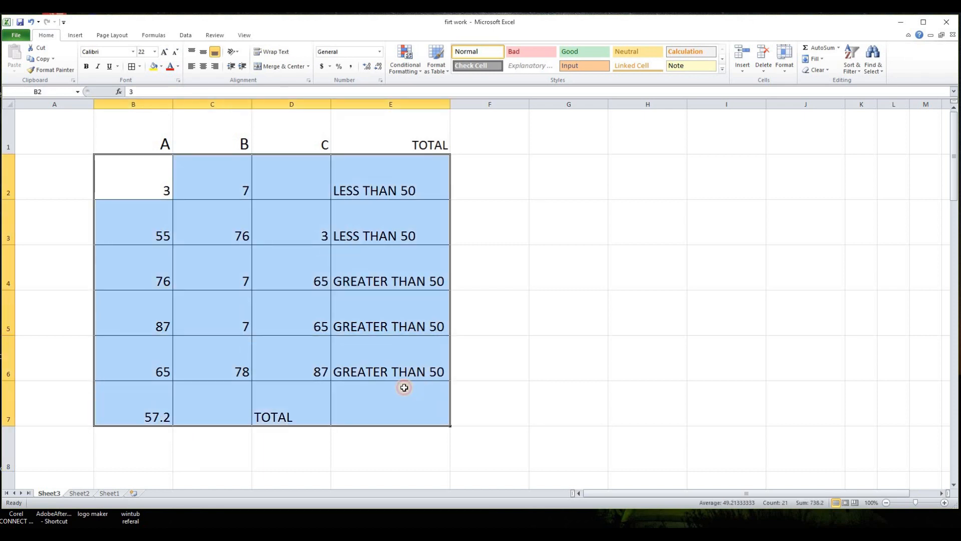
{"action": "key", "text": "Delete"}
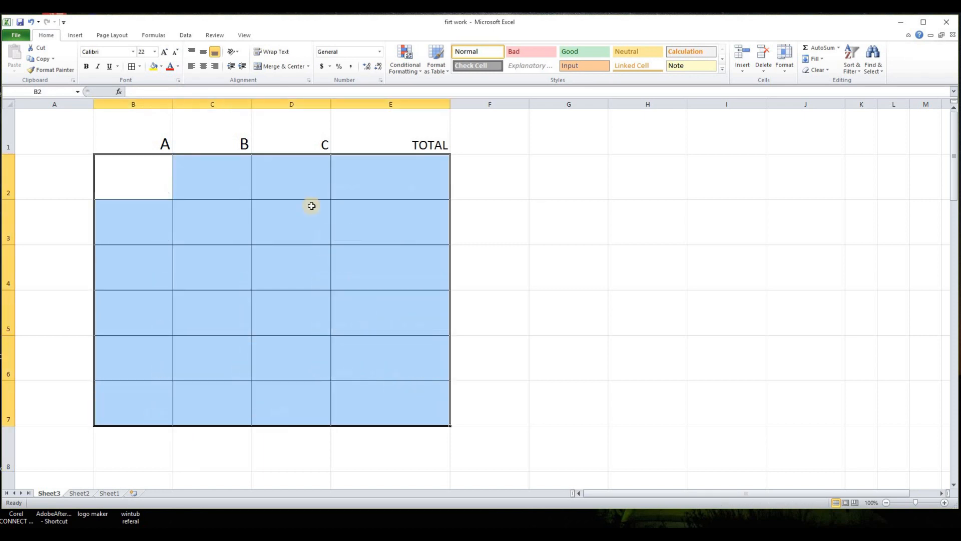
{"action": "left_click", "coordinate": [116, 92]}
{"action": "left_click_drag", "start_coordinate": [731, 243], "coordinate": [731, 253]}
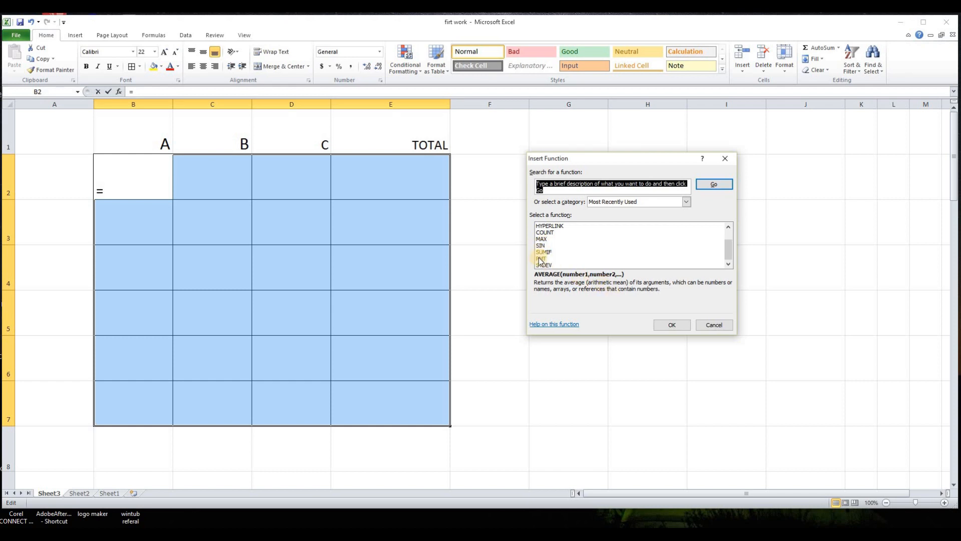
{"action": "left_click", "coordinate": [712, 326]}
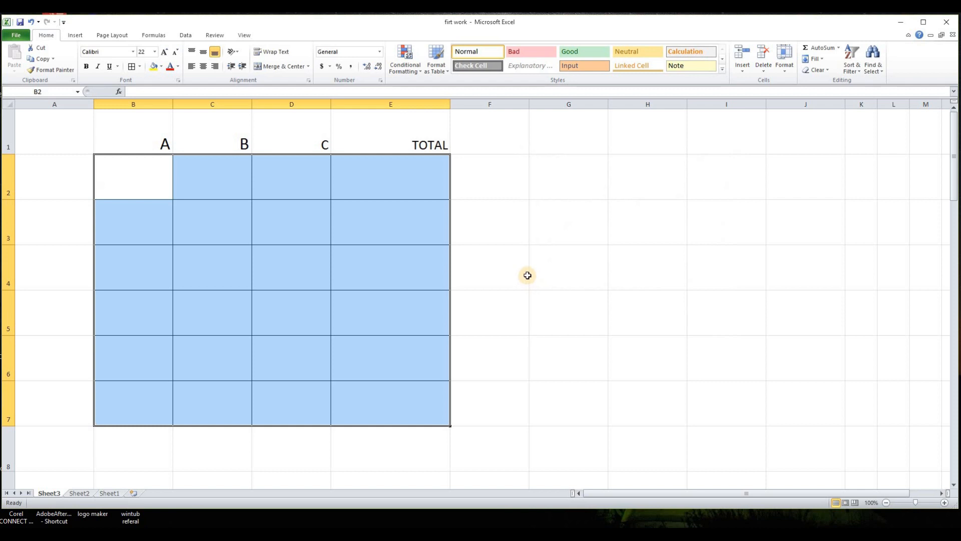
{"action": "left_click", "coordinate": [525, 275]}
{"action": "left_click", "coordinate": [500, 183]}
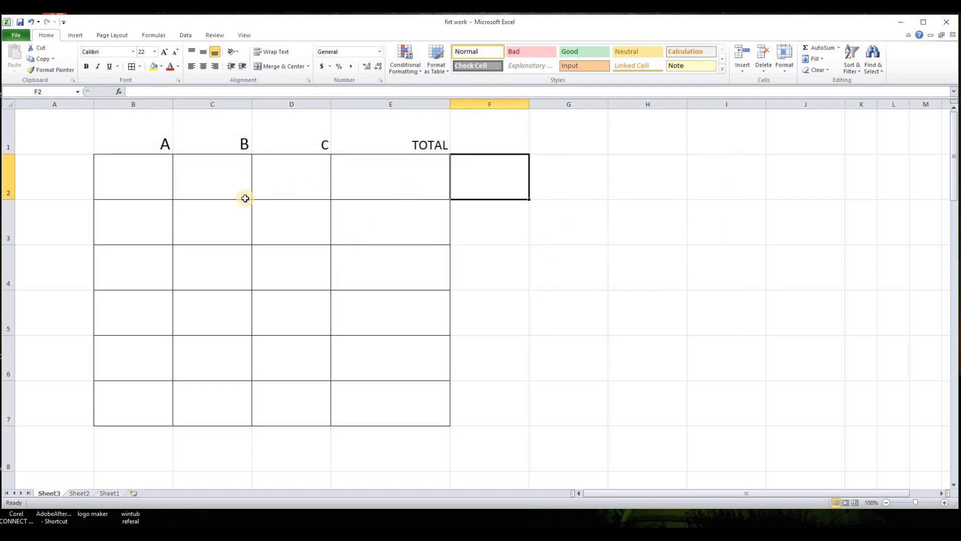
- Delete the Sheet3 worksheet
{"action": "right_click", "coordinate": [53, 493]}
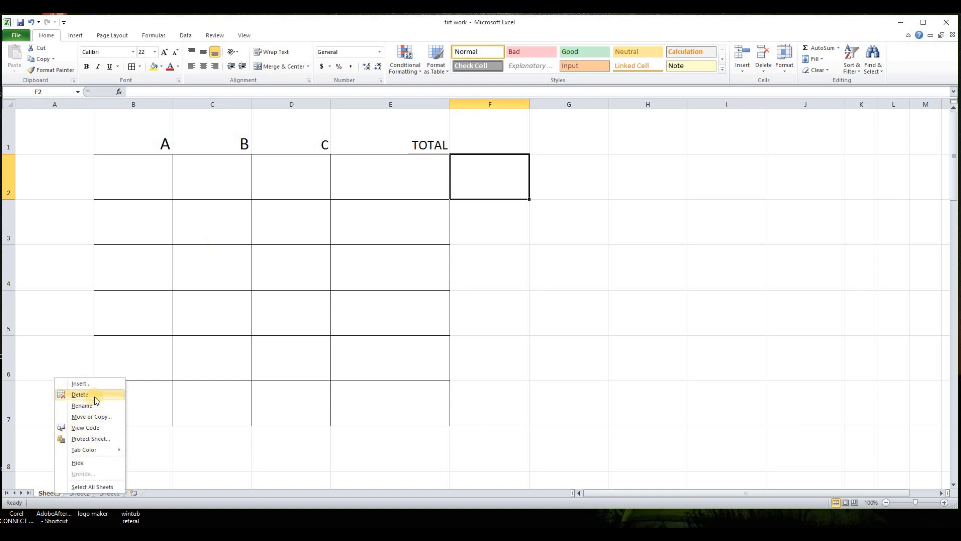
{"action": "left_click", "coordinate": [95, 396]}
{"action": "left_click", "coordinate": [460, 302]}
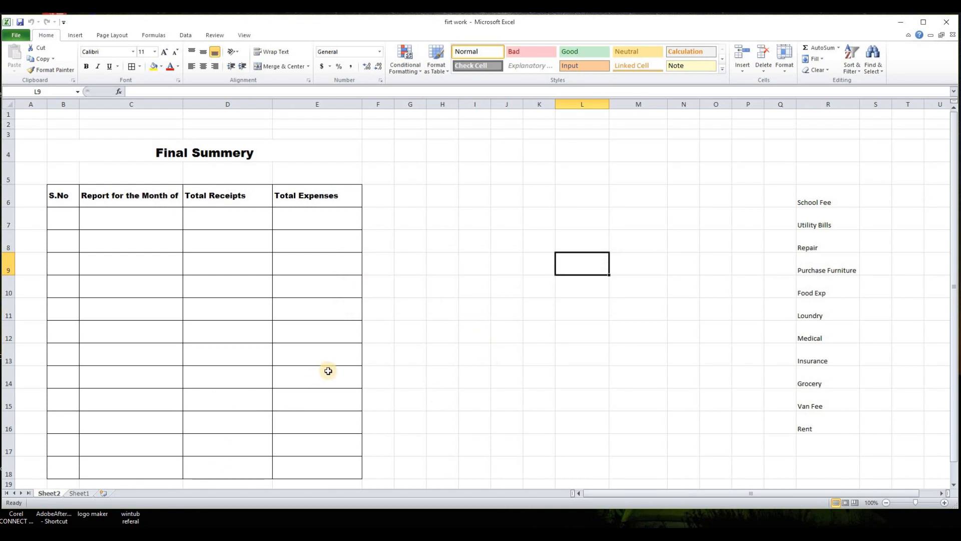
- Examine the Final Summery table and expense list on Sheet2
{"action": "left_click", "coordinate": [474, 332]}
{"action": "scroll", "coordinate": [113, 198], "scroll_direction": "down", "scroll_amount": 1}
{"action": "scroll", "coordinate": [132, 177], "scroll_direction": "up", "scroll_amount": 1}
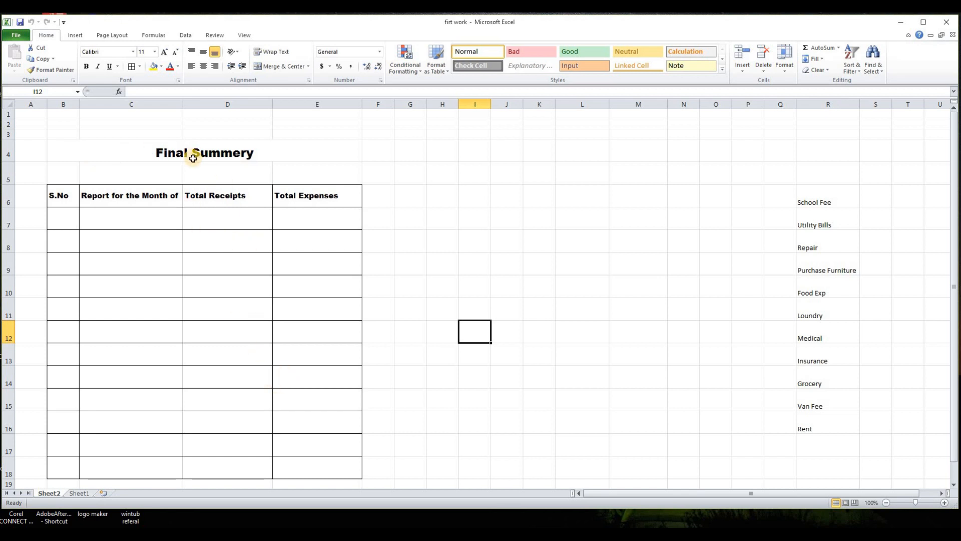
{"action": "scroll", "coordinate": [203, 198], "scroll_direction": "down", "scroll_amount": 1}
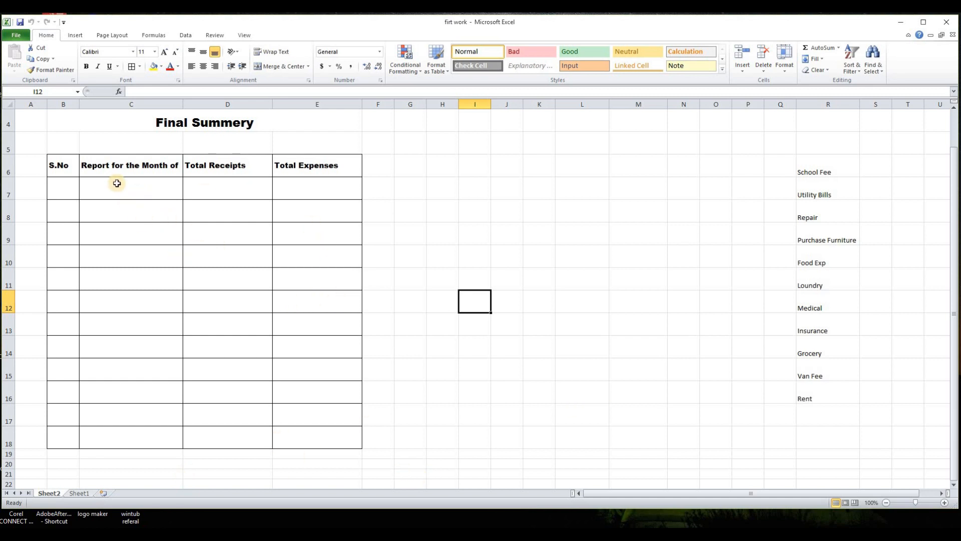
{"action": "left_click", "coordinate": [409, 195]}
{"action": "left_click_drag", "start_coordinate": [41, 122], "coordinate": [187, 475]}
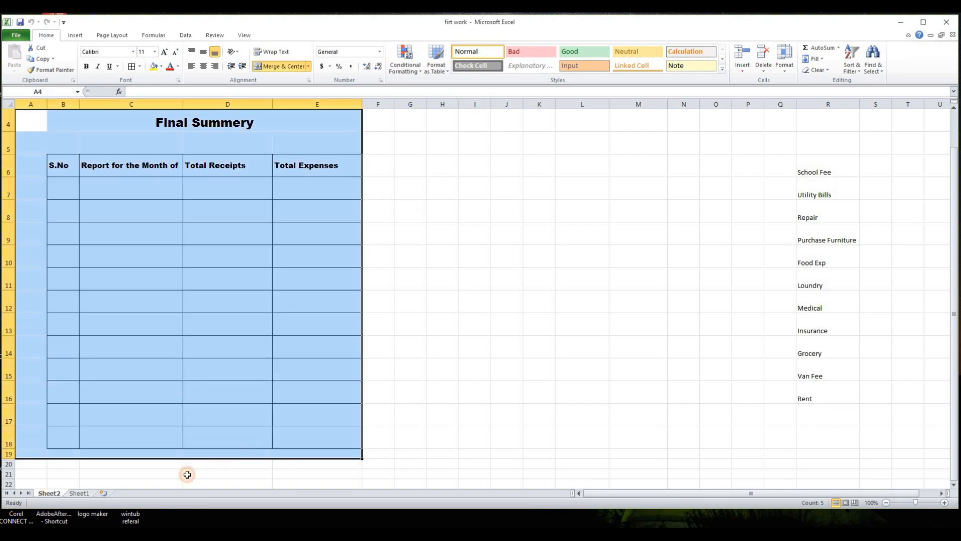
- Open Sheet1 and add new blank worksheets to the workbook
{"action": "left_click", "coordinate": [79, 494]}
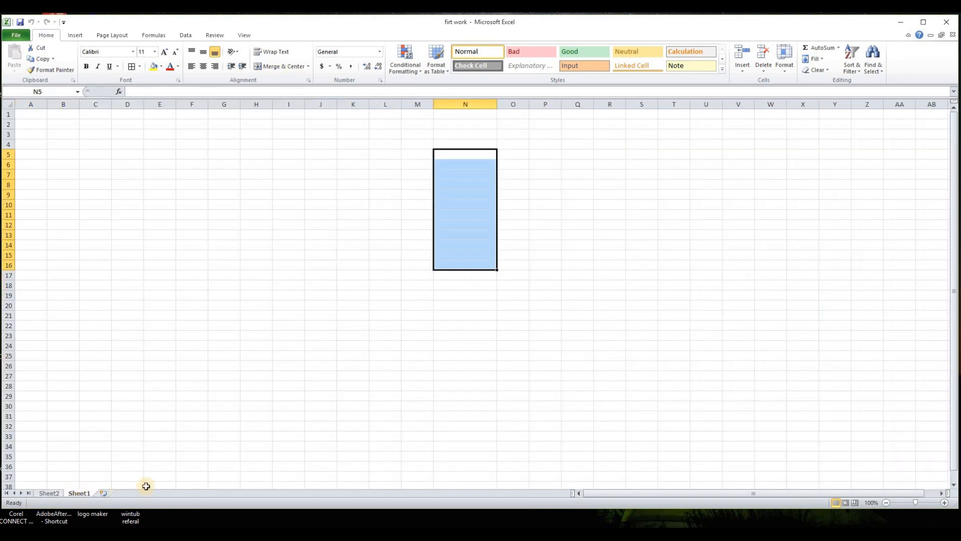
{"action": "left_click", "coordinate": [104, 494]}
{"action": "left_click", "coordinate": [167, 494]}
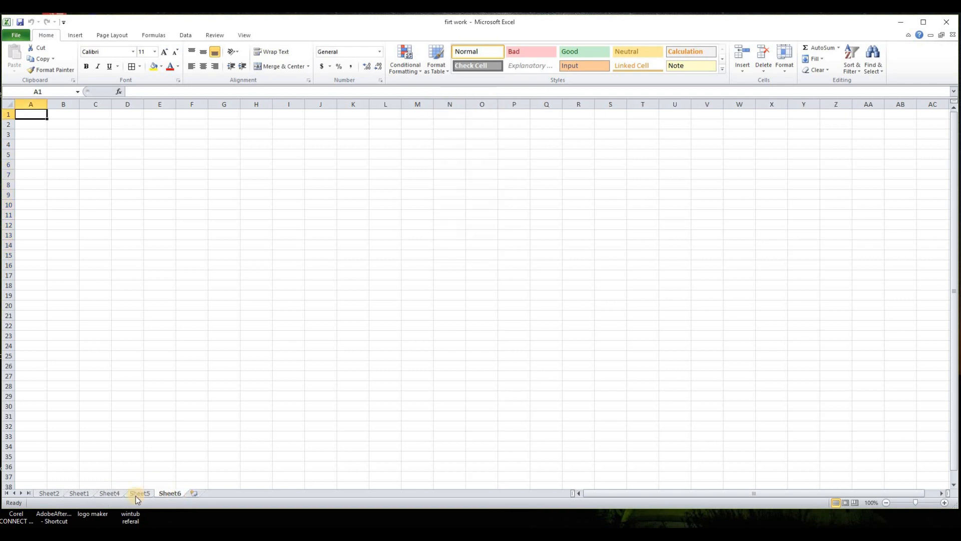
- Rename the Sheet2 worksheet as SUMMERY
{"action": "left_click", "coordinate": [54, 493]}
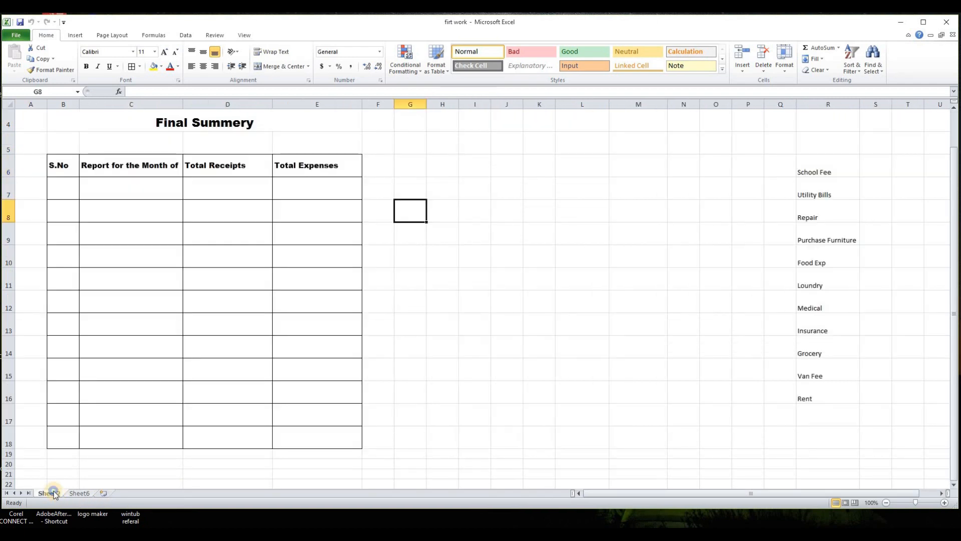
{"action": "right_click", "coordinate": [53, 492]}
{"action": "left_click", "coordinate": [78, 404]}
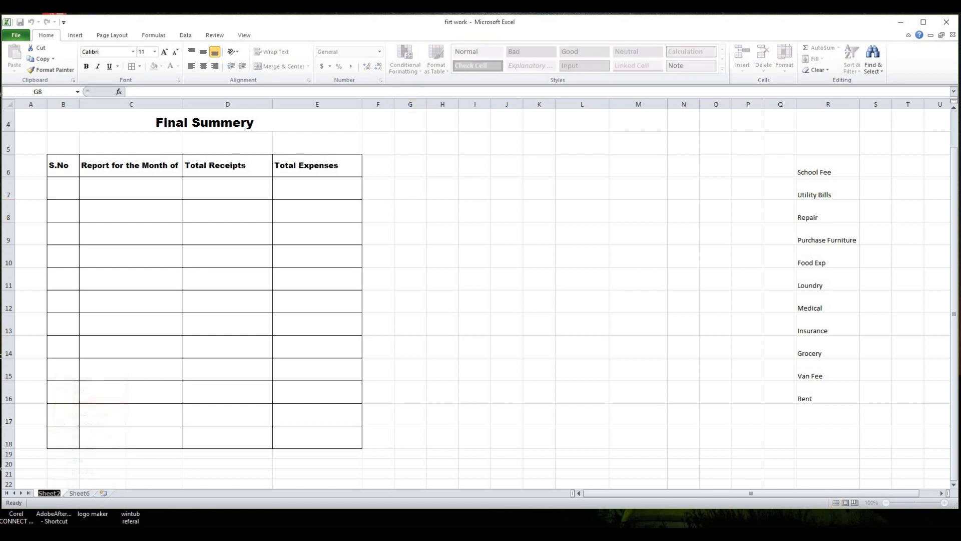
{"action": "type", "text": "SUMMERY"}
{"action": "left_click", "coordinate": [275, 473]}
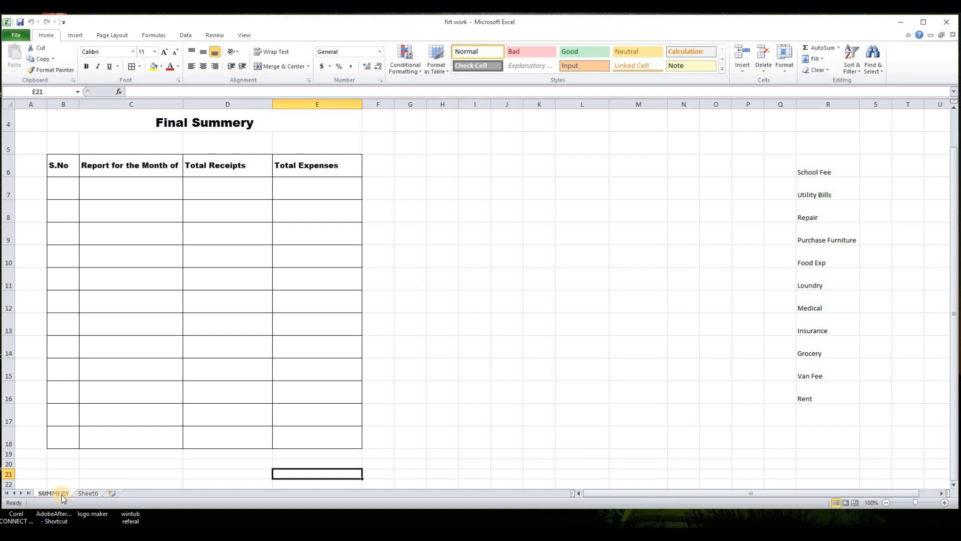
{"action": "left_click", "coordinate": [469, 345]}
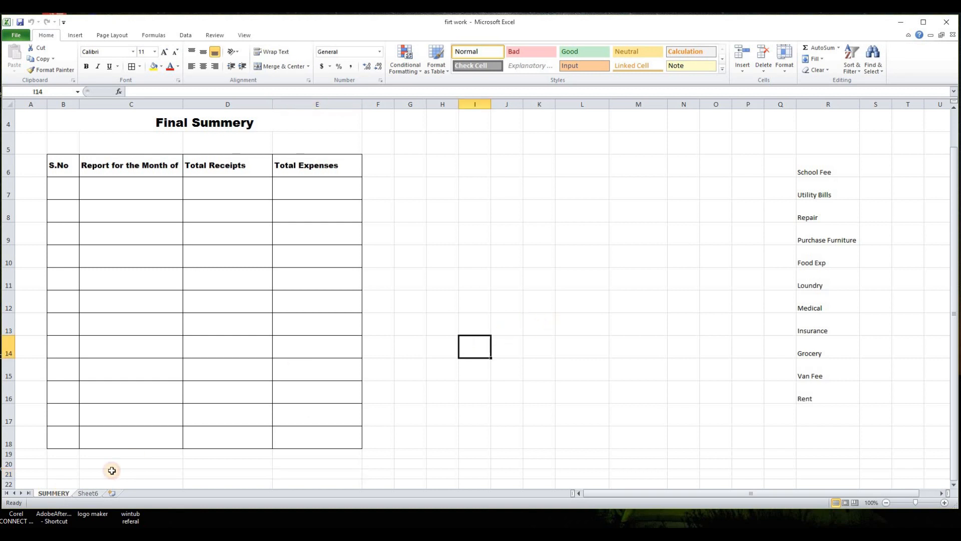
- Create a copy of the SUMMERY sheet using Move or Copy with Create a copy enabled
{"action": "right_click", "coordinate": [58, 493]}
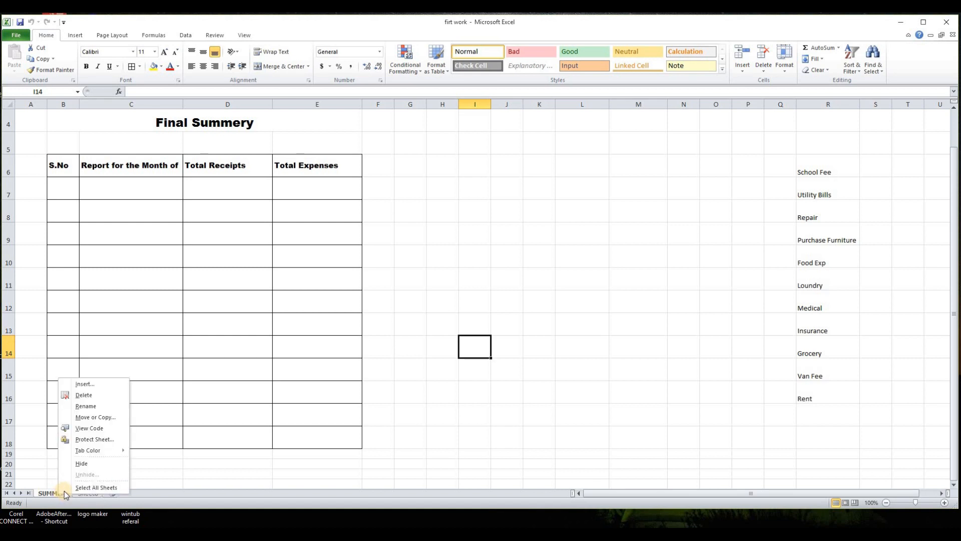
{"action": "left_click", "coordinate": [89, 418]}
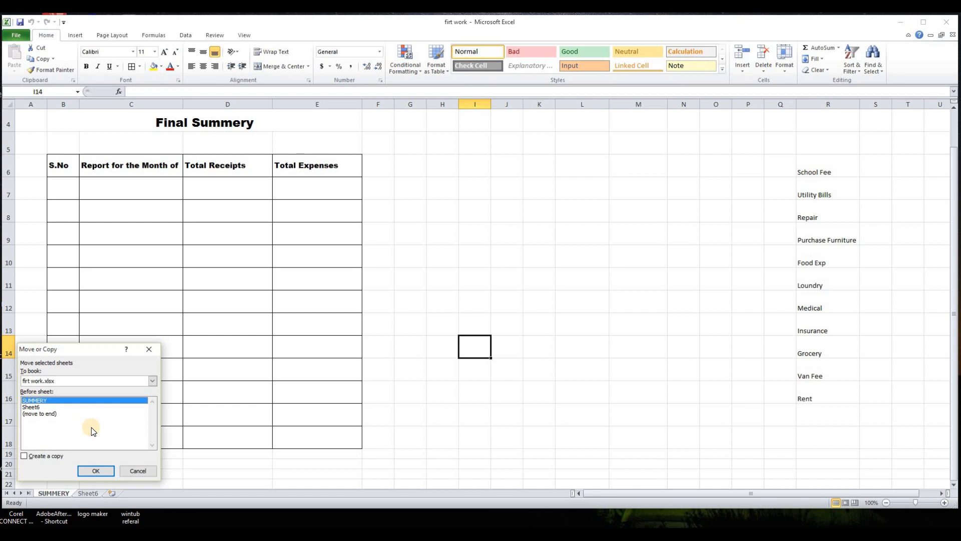
{"action": "left_click", "coordinate": [24, 456]}
{"action": "left_click", "coordinate": [95, 472]}
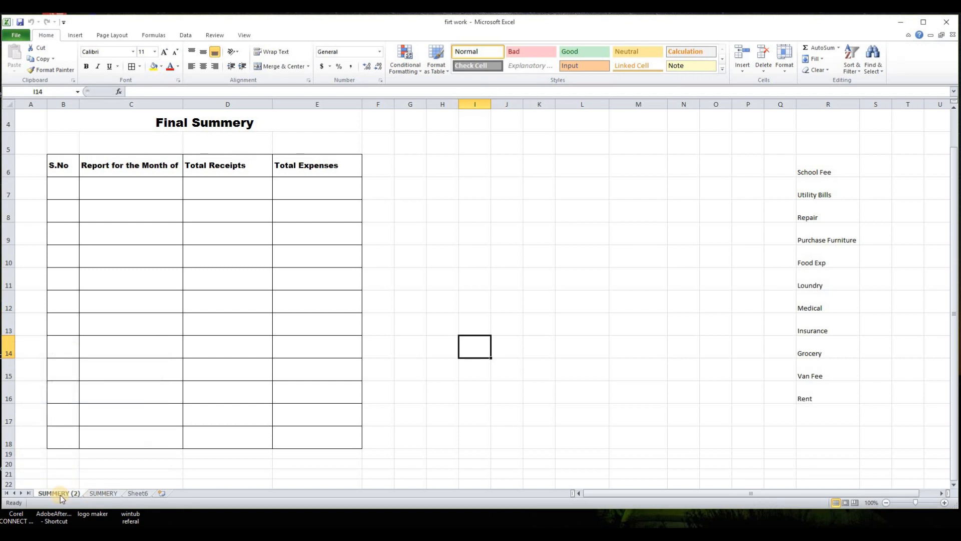
- Move the copied sheet after SUMMERY and rename it JAN
{"action": "left_click_drag", "start_coordinate": [61, 494], "coordinate": [133, 492]}
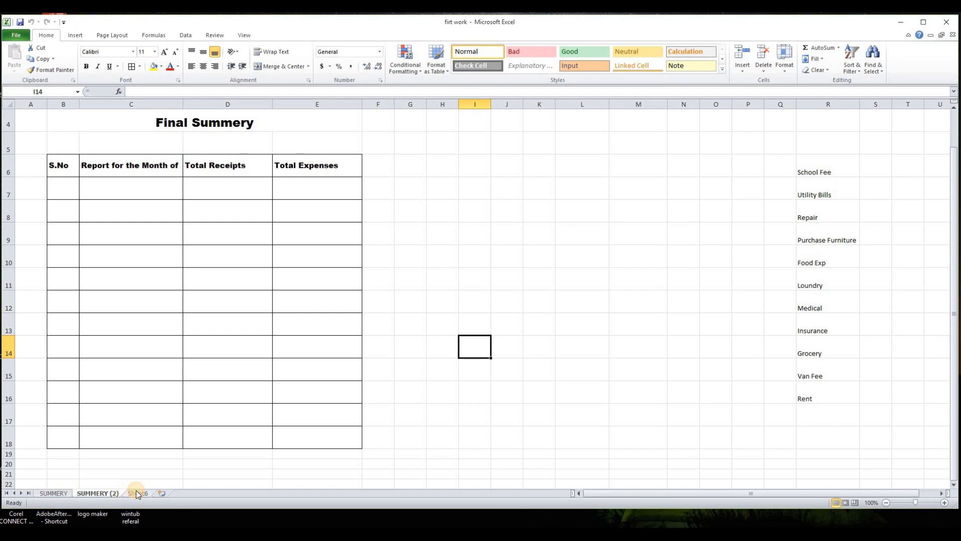
{"action": "right_click", "coordinate": [100, 497]}
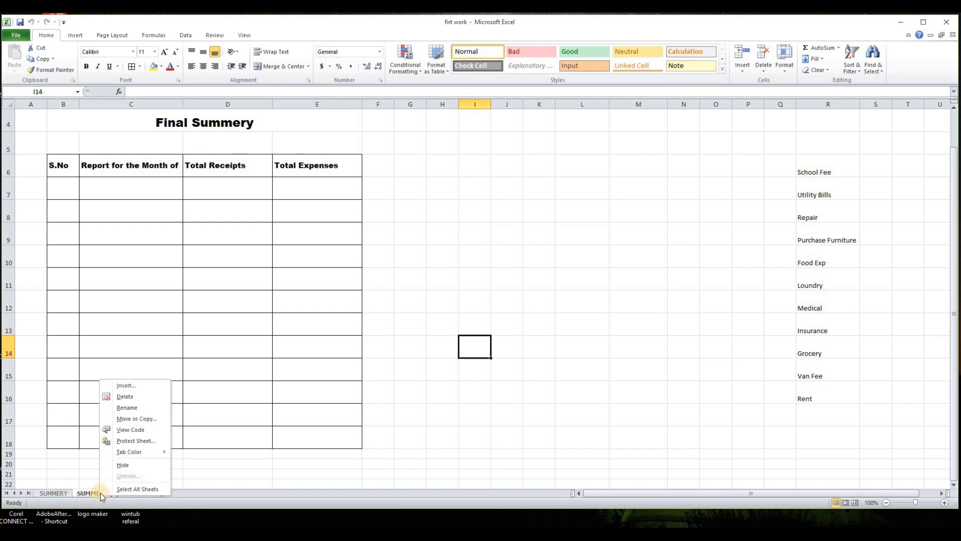
{"action": "left_click", "coordinate": [126, 410]}
{"action": "type", "text": "JAN"}
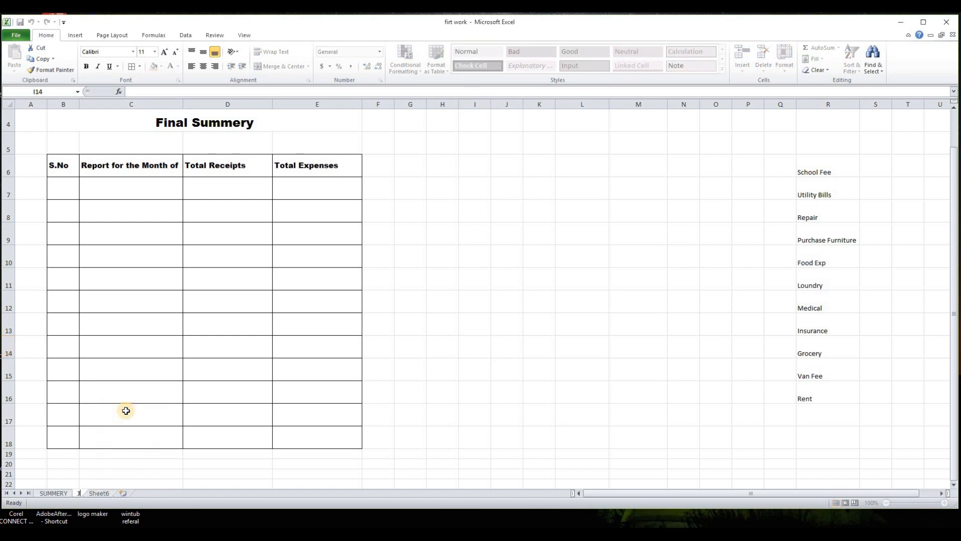
{"action": "left_click", "coordinate": [126, 410]}
- Change the title in B4 to JANUARY REPORT
{"action": "scroll", "coordinate": [203, 183], "scroll_direction": "up", "scroll_amount": 1}
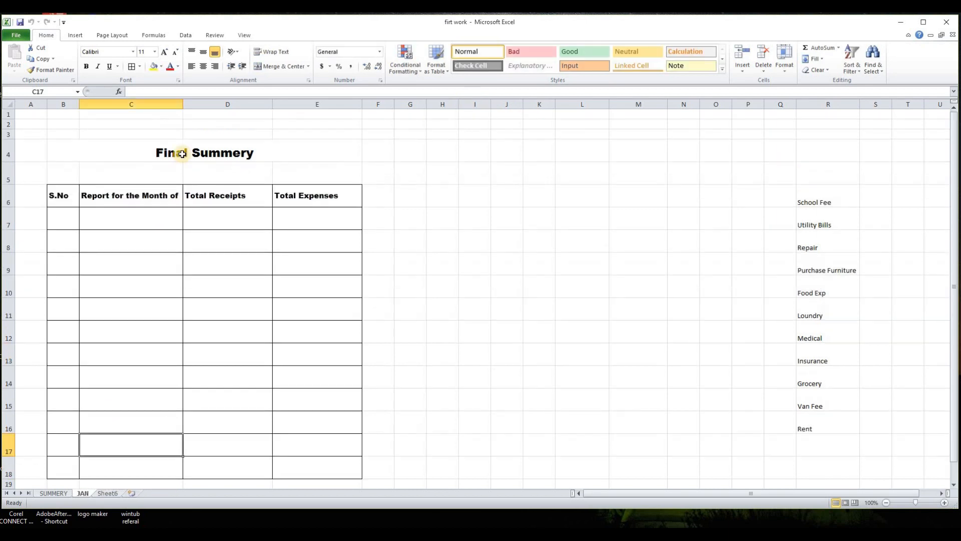
{"action": "double_click", "coordinate": [187, 151]}
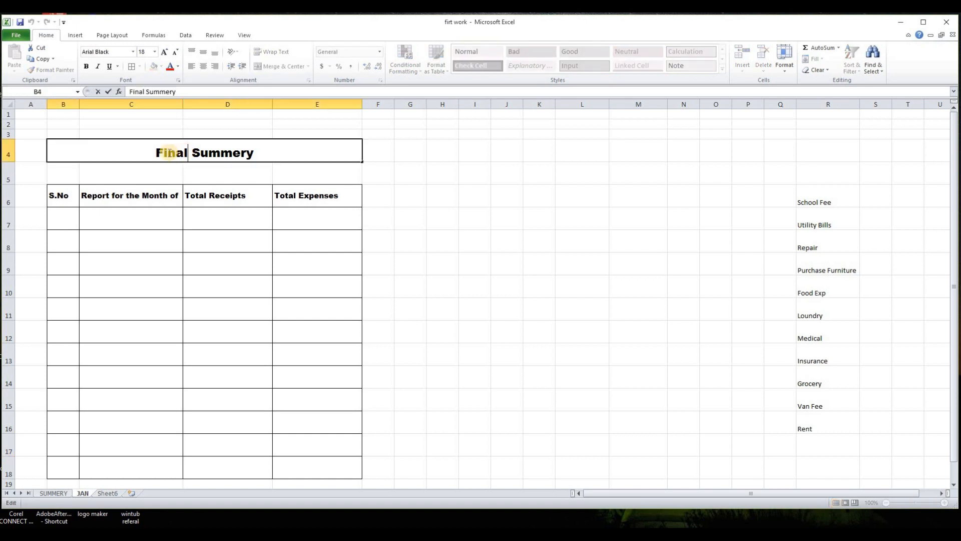
{"action": "left_click_drag", "start_coordinate": [156, 154], "coordinate": [256, 155]}
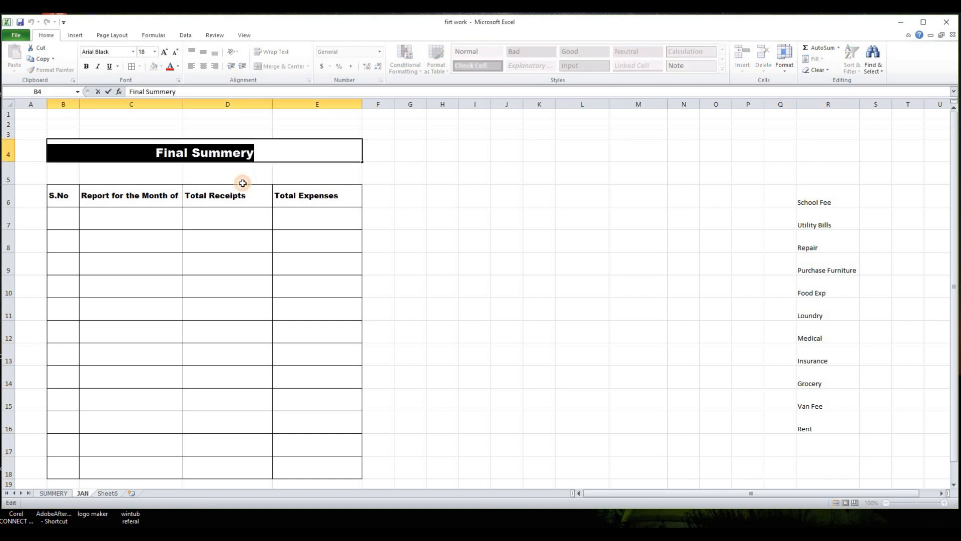
{"action": "type", "text": "JANUAR"}
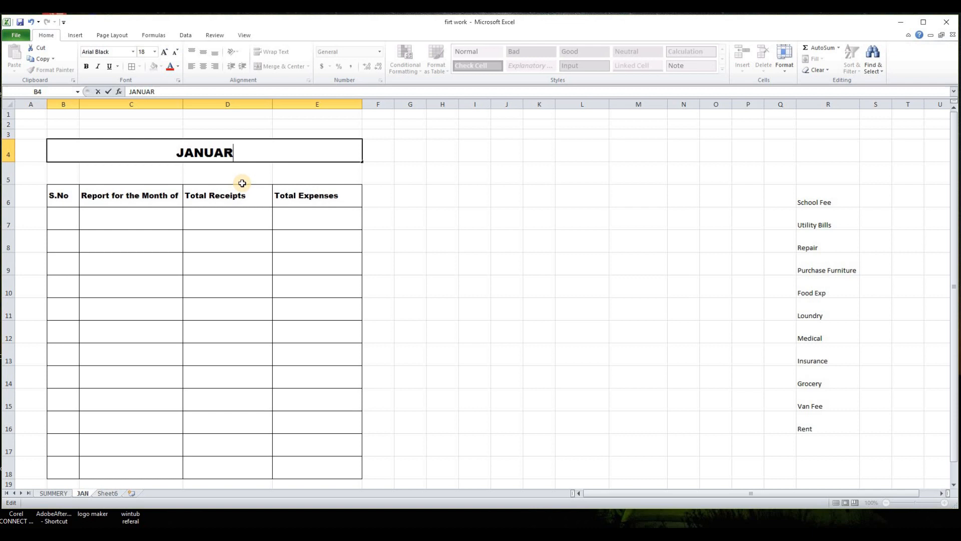
{"action": "type", "text": "Y REPORT"}
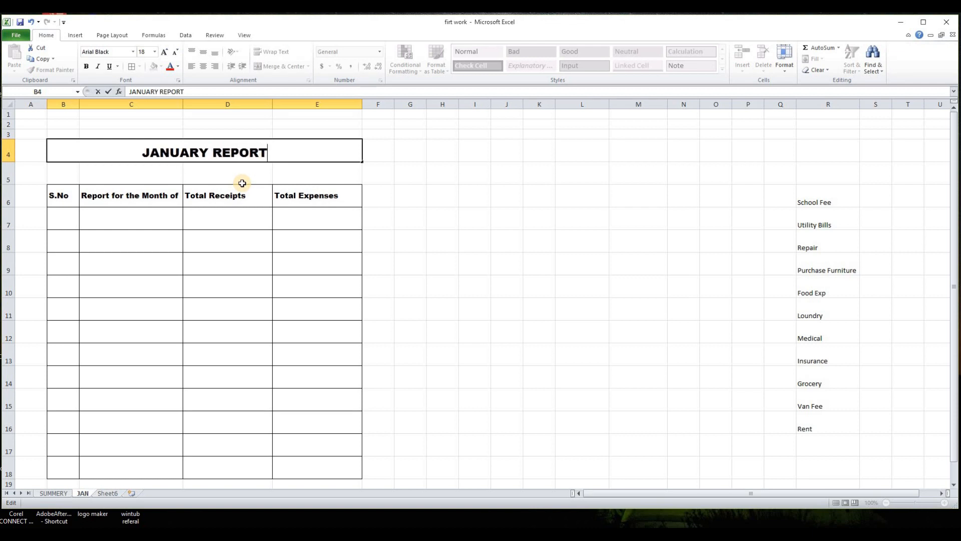
- Change the C6 column header to DETAILS
{"action": "left_click", "coordinate": [170, 200]}
{"action": "type", "text": "DETAI"}
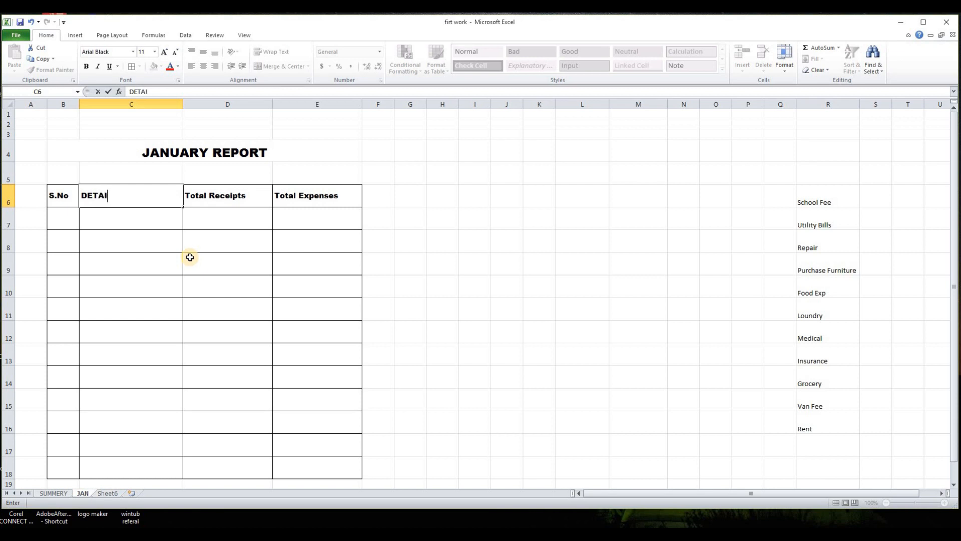
{"action": "type", "text": "LS"}
{"action": "left_click", "coordinate": [471, 350]}
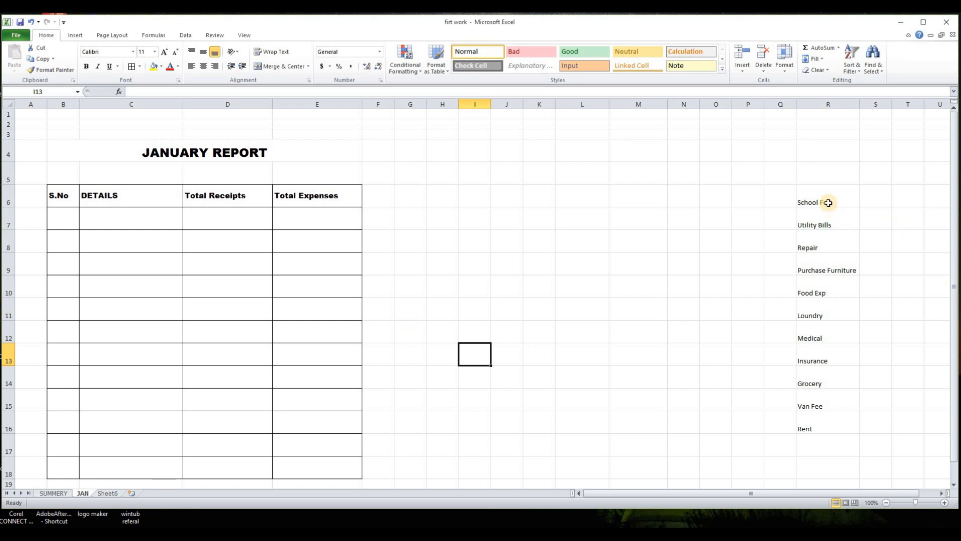
- Copy the expense category list from column R and paste it into the DETAILS column starting at C7
{"action": "left_click_drag", "start_coordinate": [828, 202], "coordinate": [829, 429]}
{"action": "right_click", "coordinate": [826, 242]}
{"action": "left_click", "coordinate": [841, 250]}
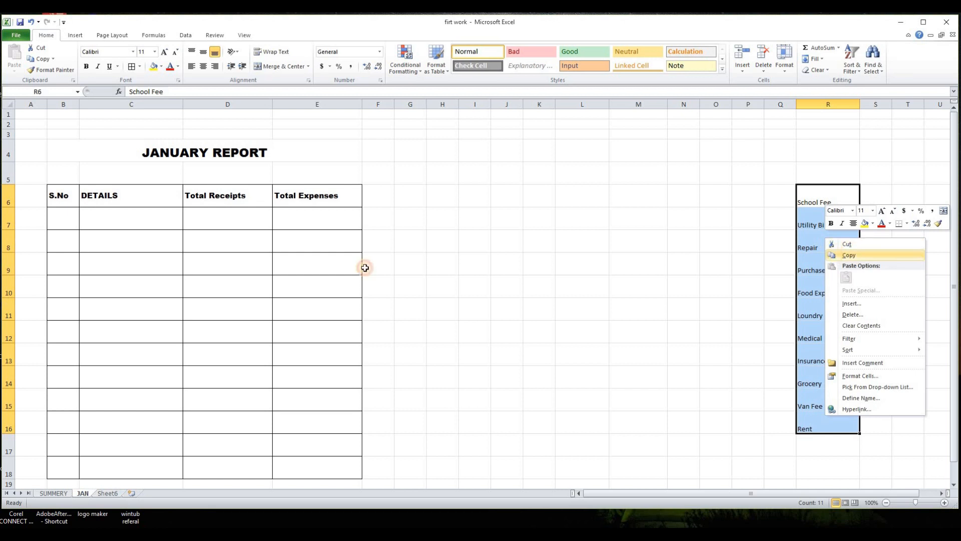
{"action": "right_click", "coordinate": [101, 219]}
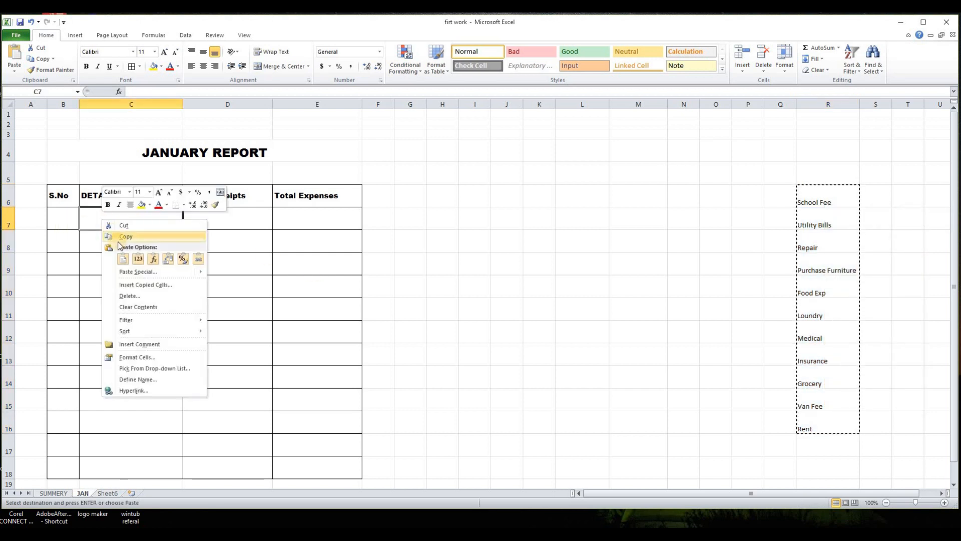
{"action": "left_click", "coordinate": [125, 260]}
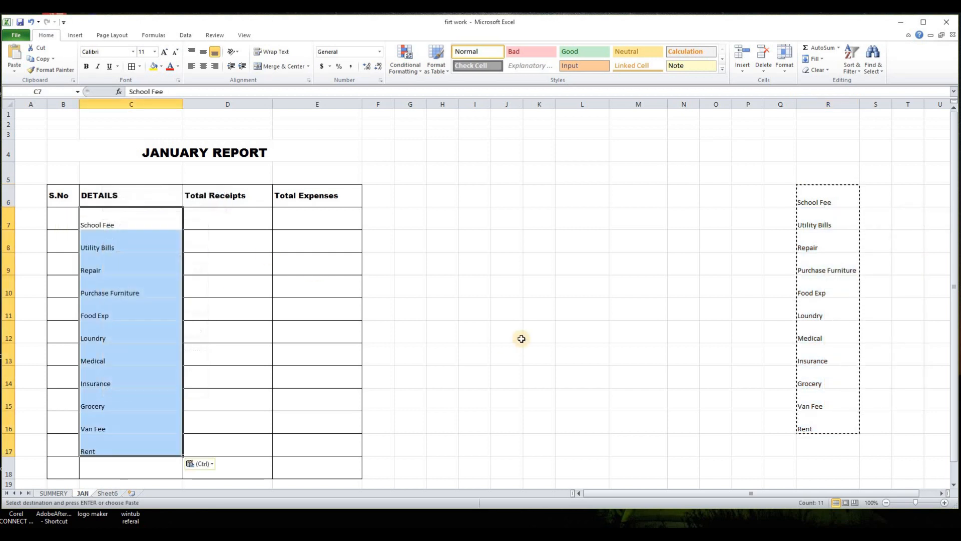
{"action": "left_click", "coordinate": [461, 317]}
- Number the S.No column 1 to 11 with Fill Series and center the numbers
{"action": "left_click", "coordinate": [68, 225]}
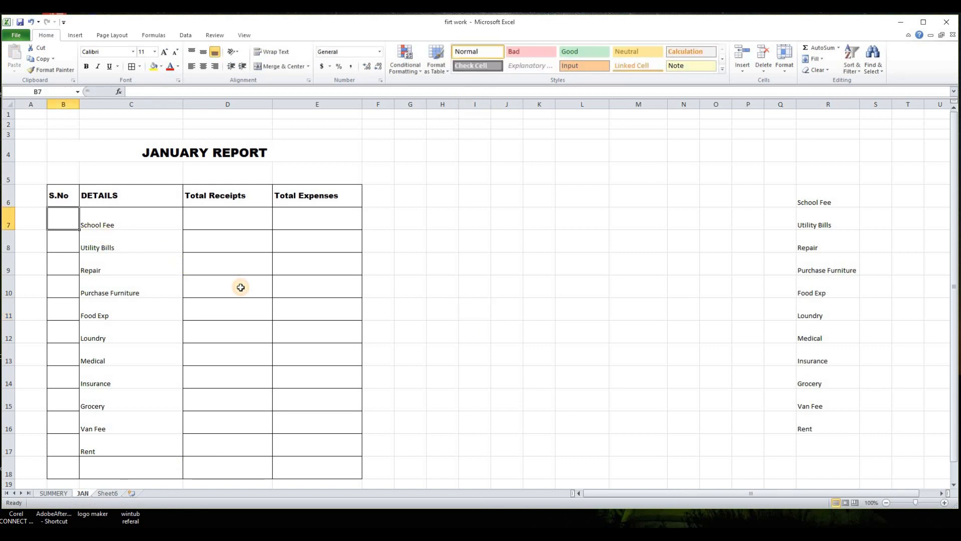
{"action": "type", "text": "1"}
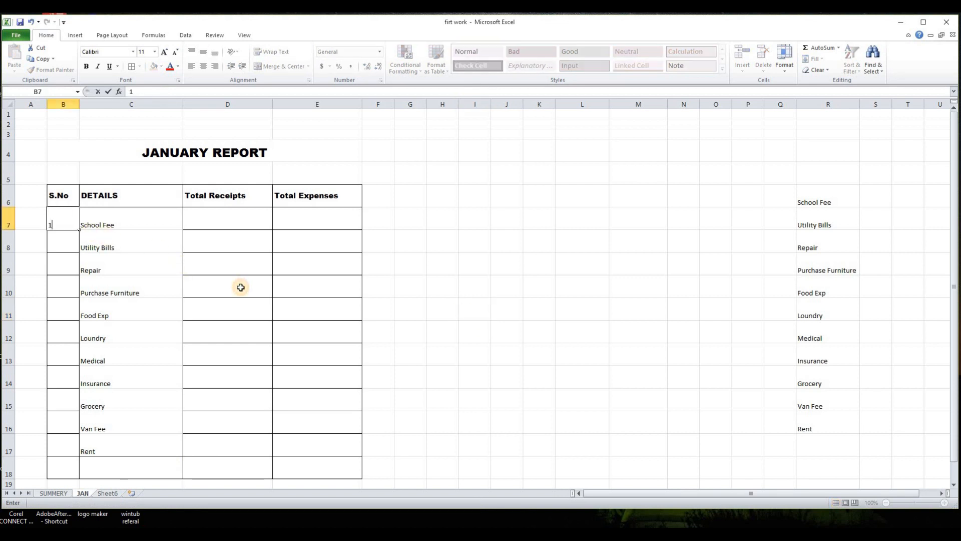
{"action": "key", "text": "Return"}
{"action": "left_click", "coordinate": [443, 332]}
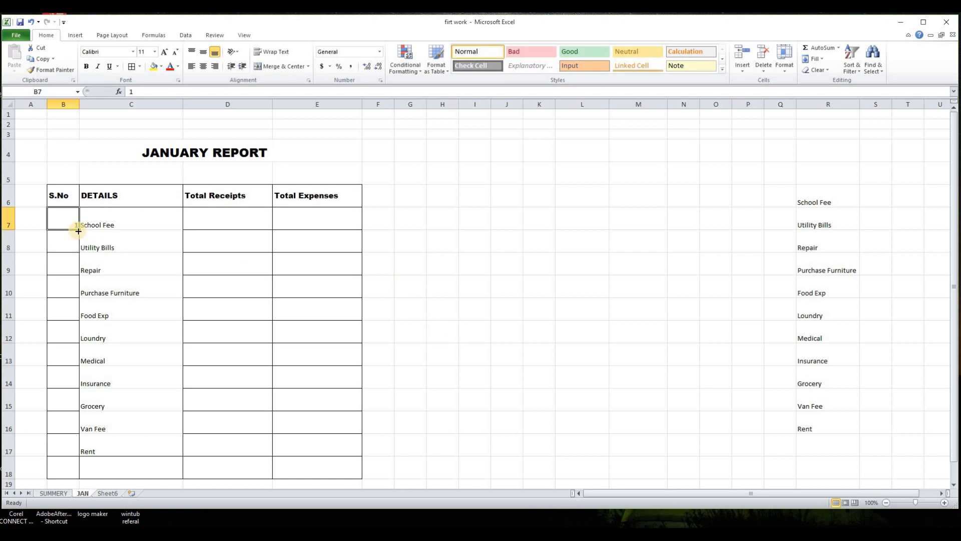
{"action": "left_click_drag", "start_coordinate": [79, 230], "coordinate": [74, 446]}
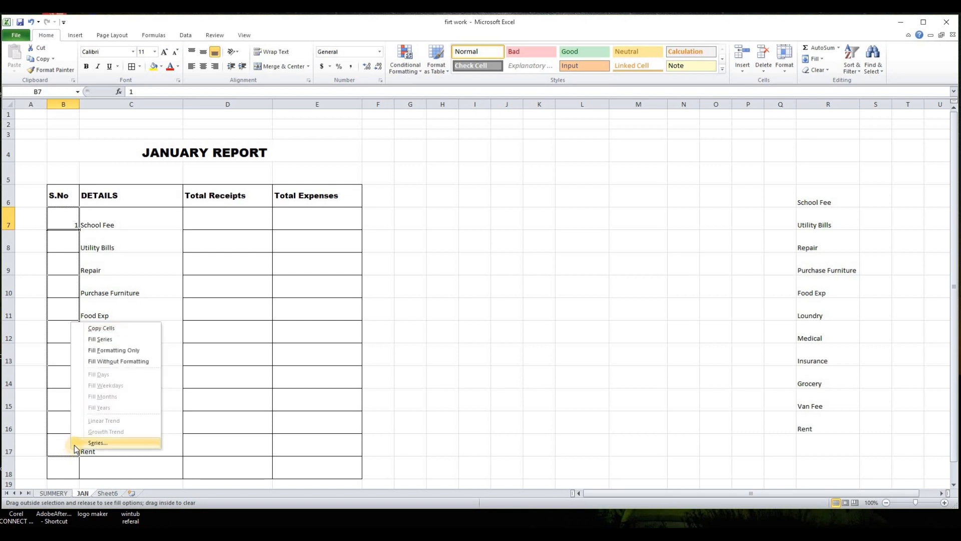
{"action": "left_click", "coordinate": [94, 338]}
{"action": "left_click", "coordinate": [203, 67]}
- Enter Total Expenses 2555, 458, 25646, 45456 and 81384 for School Fee through Food Exp
{"action": "left_click_drag", "start_coordinate": [98, 219], "coordinate": [294, 442]}
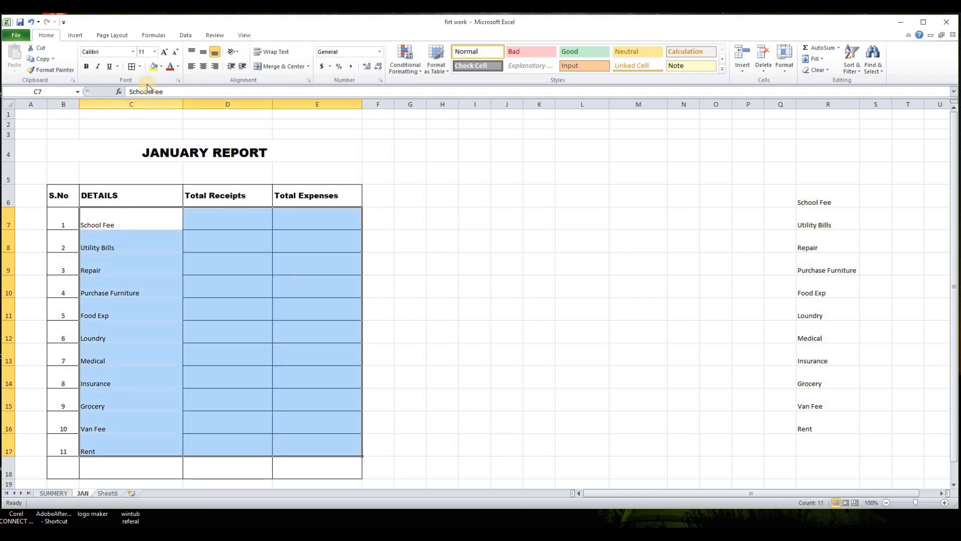
{"action": "left_click", "coordinate": [475, 399]}
{"action": "left_click", "coordinate": [288, 219]}
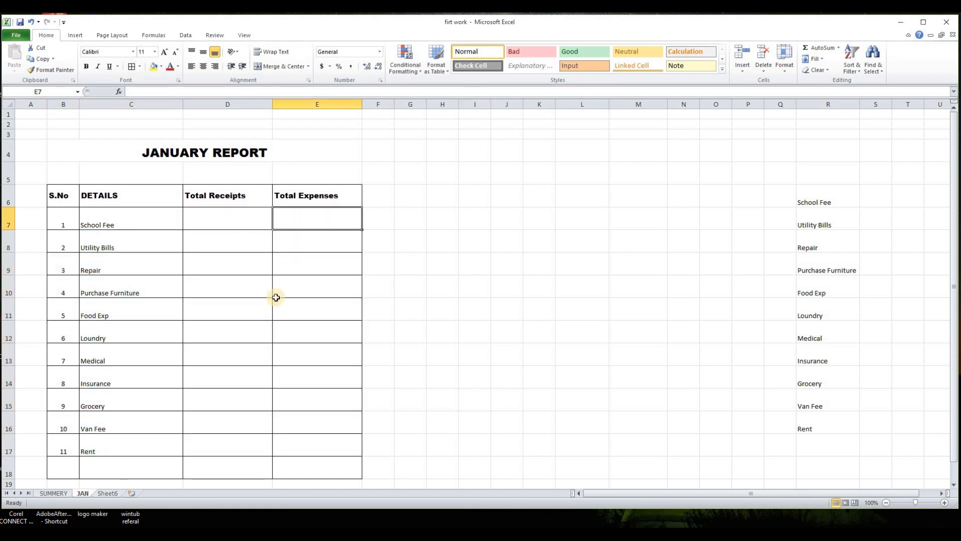
{"action": "type", "text": "2"}
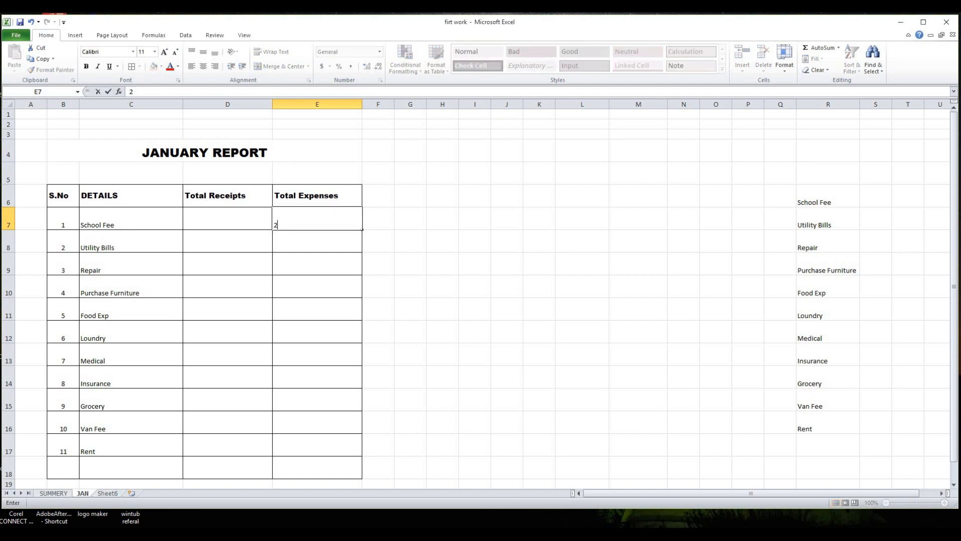
{"action": "type", "text": "555"}
{"action": "key", "text": "Return"}
{"action": "type", "text": "458"}
{"action": "key", "text": "Return"}
{"action": "type", "text": ".5646"}
{"action": "key", "text": "Return"}
{"action": "type", "text": "45456"}
{"action": "key", "text": "Return"}
{"action": "type", "text": "81384"}
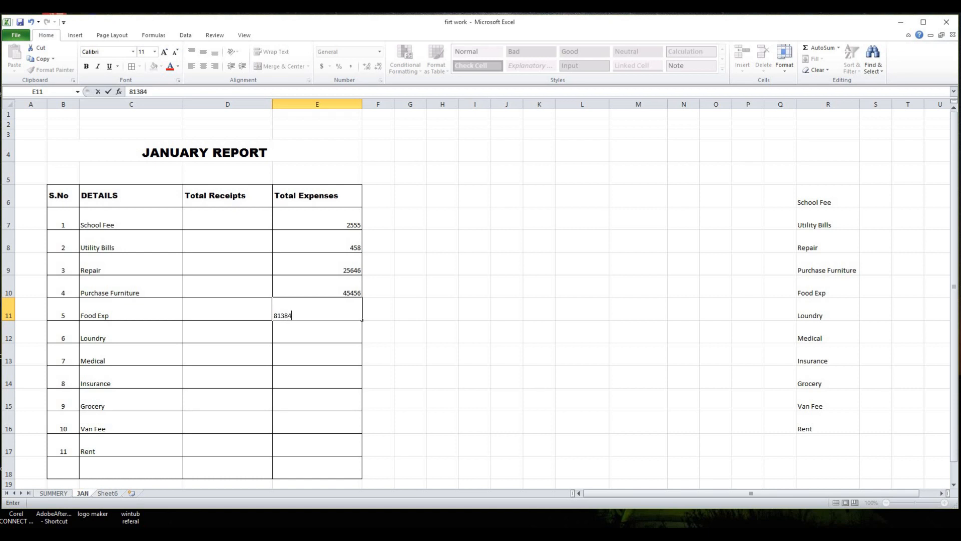
{"action": "key", "text": "Return"}
- Enter Total Expenses 486841, 8524, 838, 1563, 18588 and 1863 for Loundry through Rent
{"action": "type", "text": "486841"}
{"action": "key", "text": "Return"}
{"action": "type", "text": "852"}
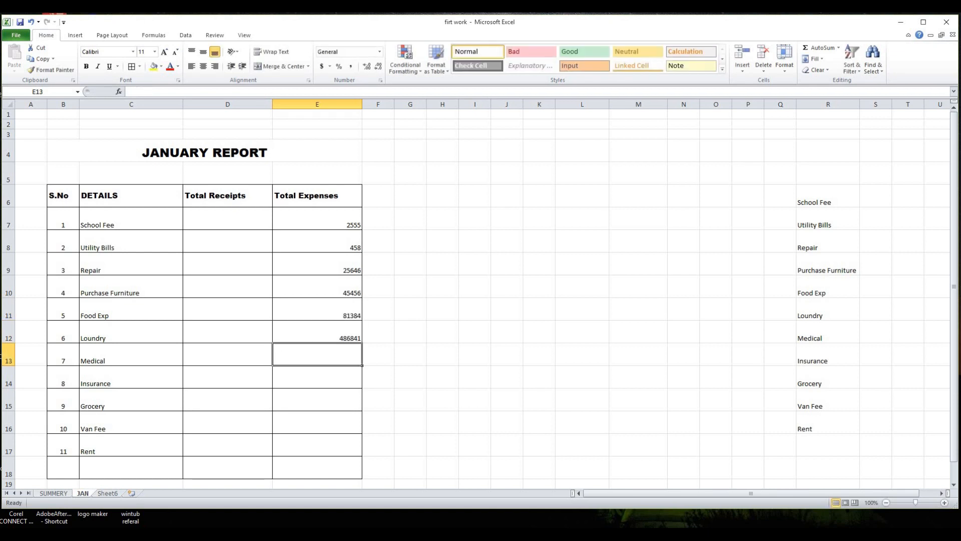
{"action": "type", "text": "4"}
{"action": "key", "text": "Return"}
{"action": "type", "text": "838"}
{"action": "key", "text": "Return"}
{"action": "type", "text": "1563"}
{"action": "key", "text": "Return"}
{"action": "type", "text": "18588"}
{"action": "key", "text": "Return"}
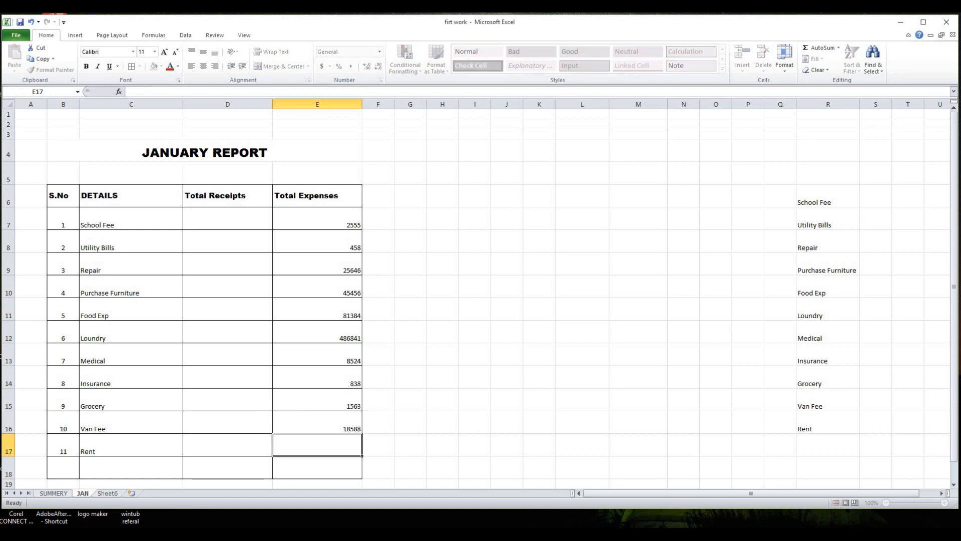
{"action": "type", "text": "186"}
{"action": "key", "text": "BackSpace"}
{"action": "key", "text": "BackSpace"}
{"action": "key", "text": "Return"}
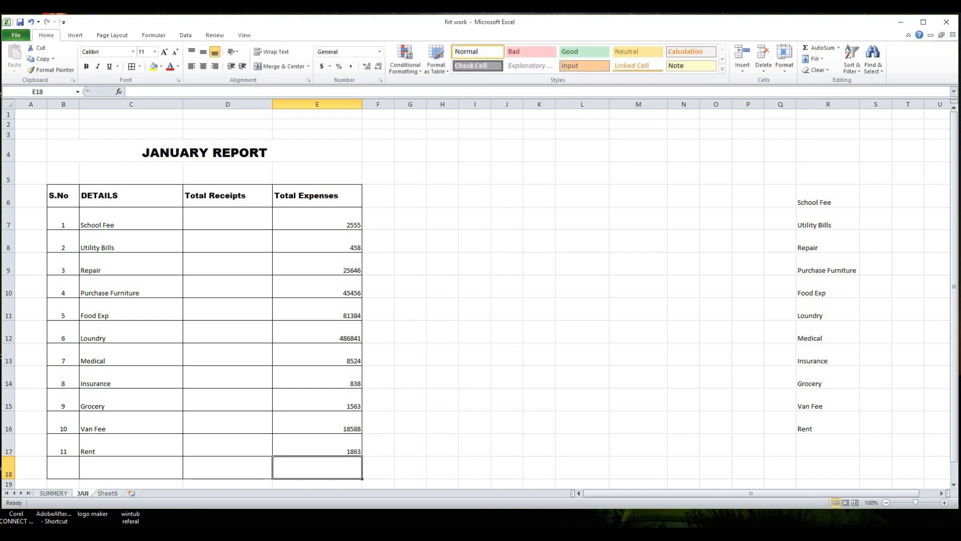
- Sum the Total Expenses column in E18 with AutoSum
{"action": "scroll", "coordinate": [371, 263], "scroll_direction": "down", "scroll_amount": 1}
{"action": "scroll", "coordinate": [370, 263], "scroll_direction": "up", "scroll_amount": 1}
{"action": "left_click", "coordinate": [826, 50]}
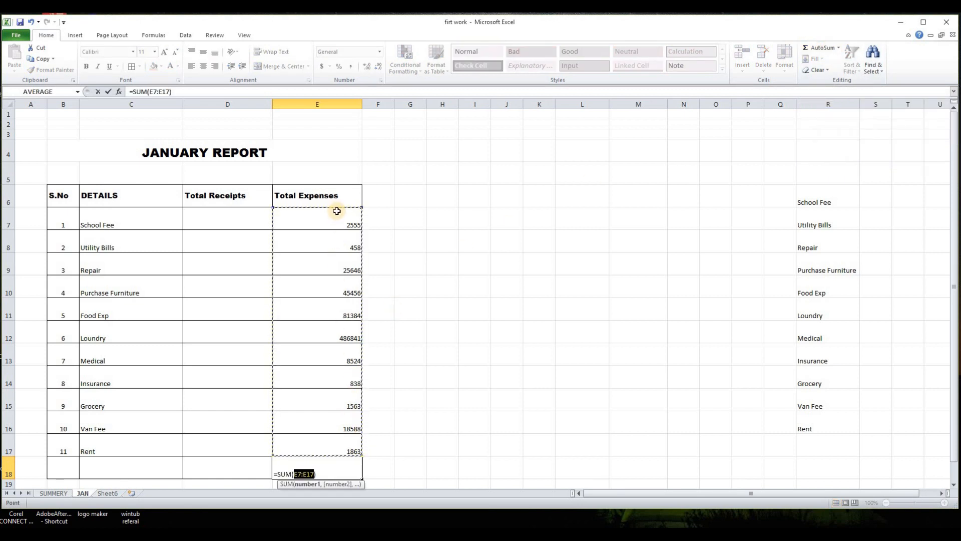
{"action": "key", "text": "Return"}
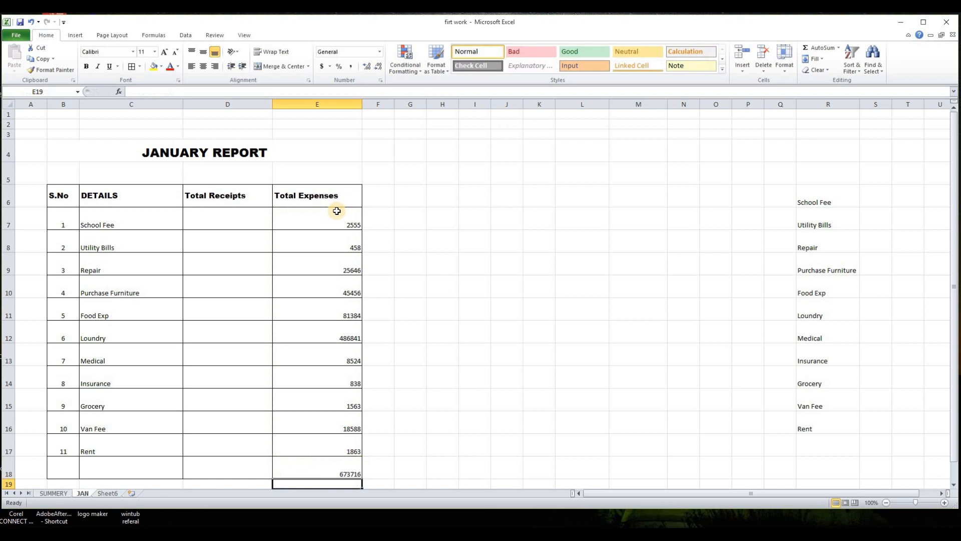
- Merge B18:D18 and label the merged cell TOTAL
{"action": "scroll", "coordinate": [411, 378], "scroll_direction": "down", "scroll_amount": 2}
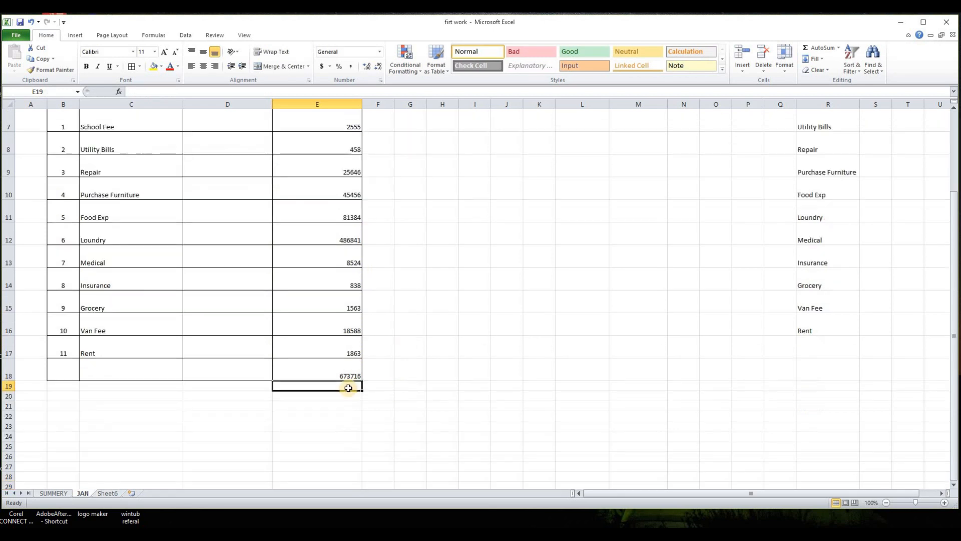
{"action": "scroll", "coordinate": [339, 148], "scroll_direction": "up", "scroll_amount": 1}
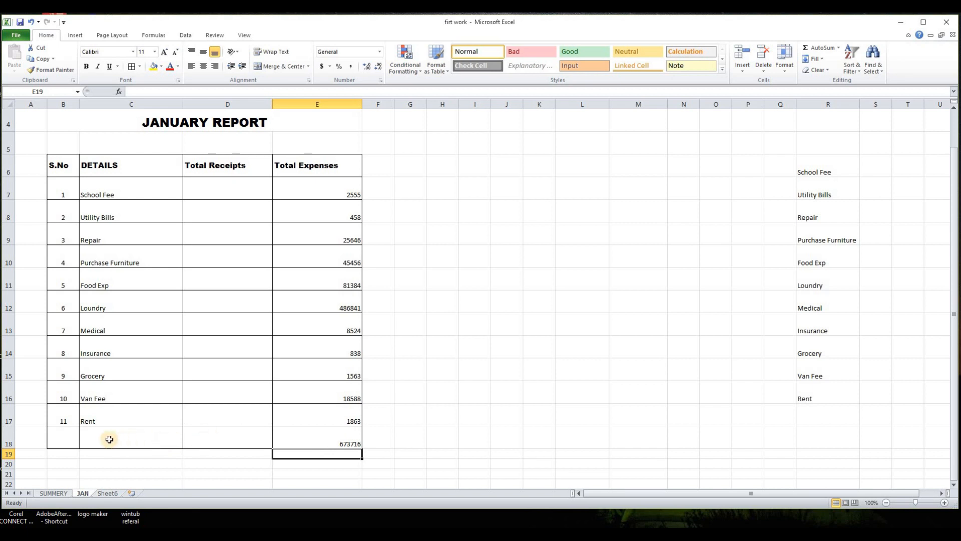
{"action": "left_click_drag", "start_coordinate": [253, 438], "coordinate": [63, 437]}
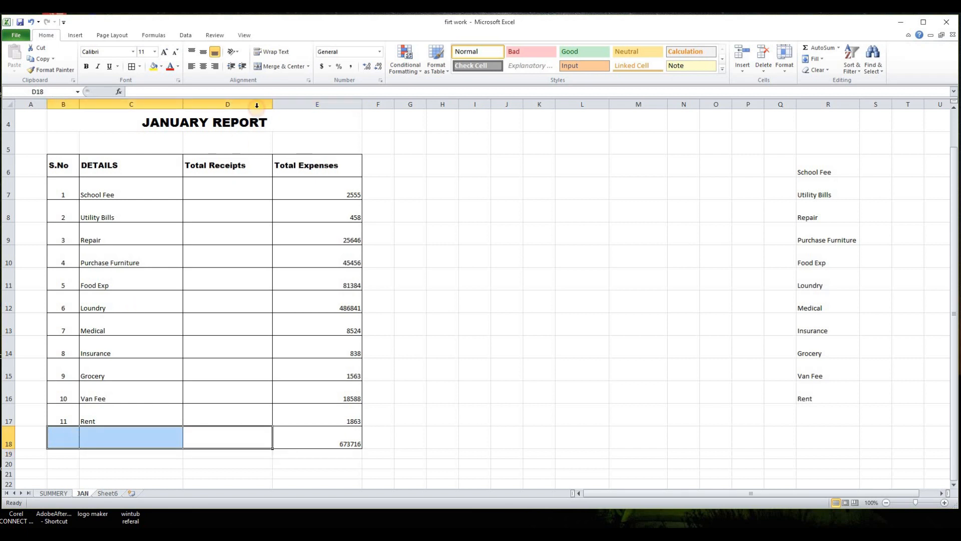
{"action": "left_click", "coordinate": [266, 67]}
{"action": "type", "text": "TOTAL"}
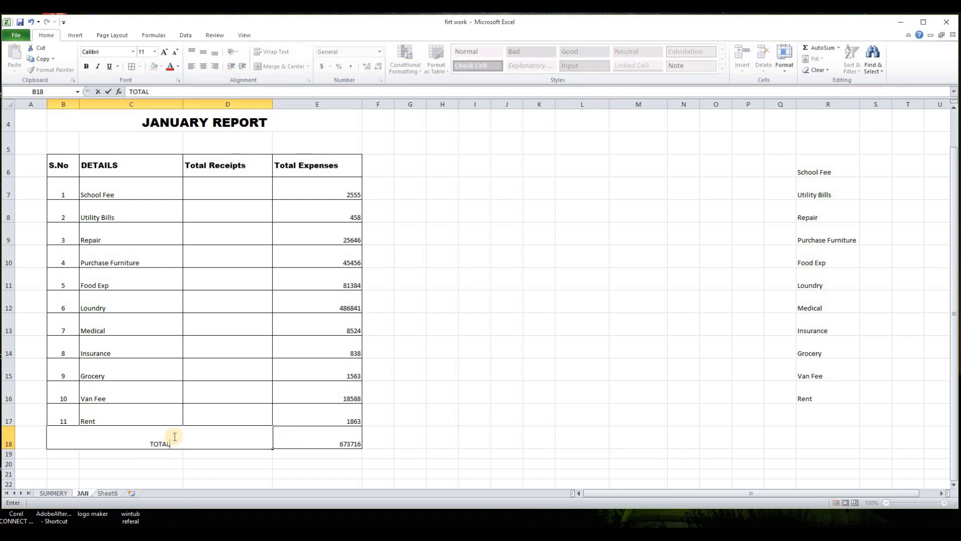
{"action": "key", "text": "Return"}
- Make the total row bold, middle-aligned and font size 16
{"action": "left_click_drag", "start_coordinate": [156, 440], "coordinate": [322, 442]}
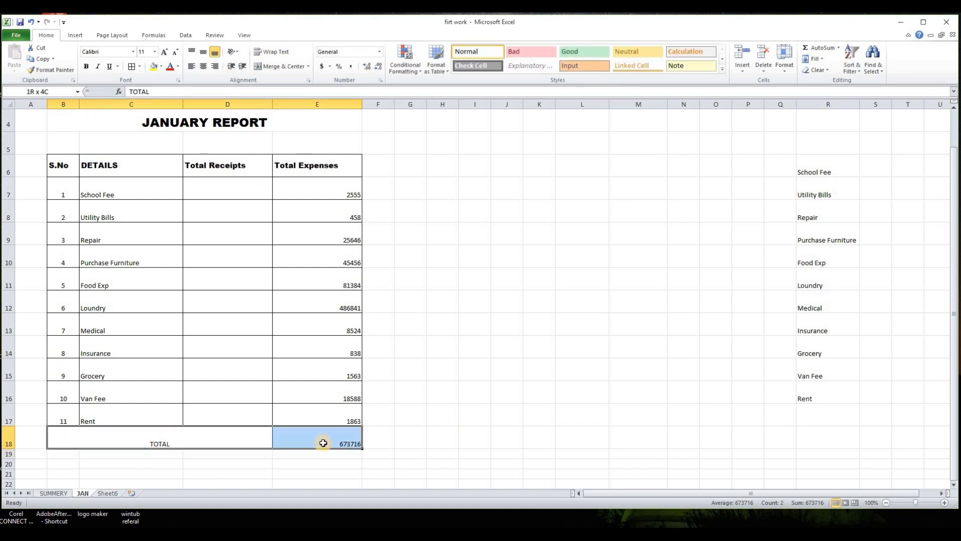
{"action": "left_click", "coordinate": [87, 67]}
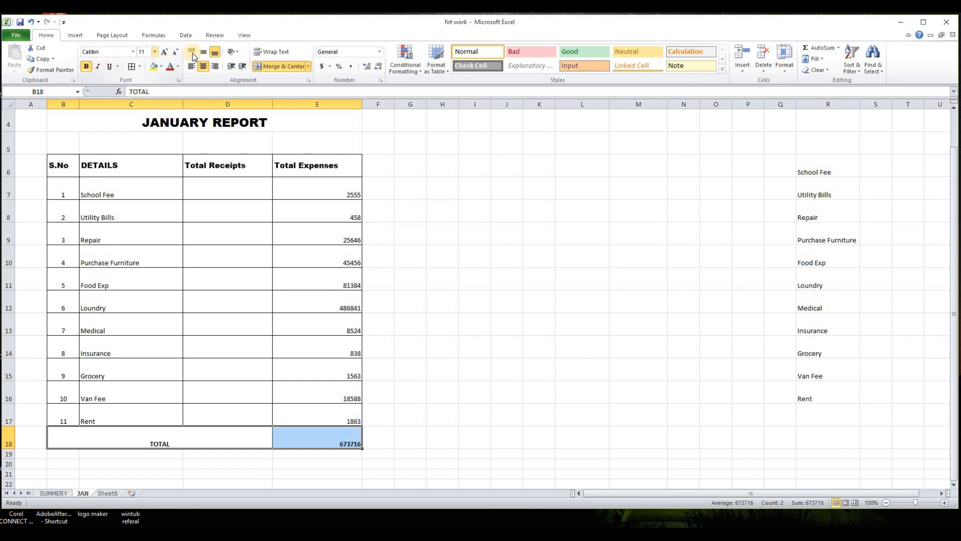
{"action": "left_click", "coordinate": [206, 52]}
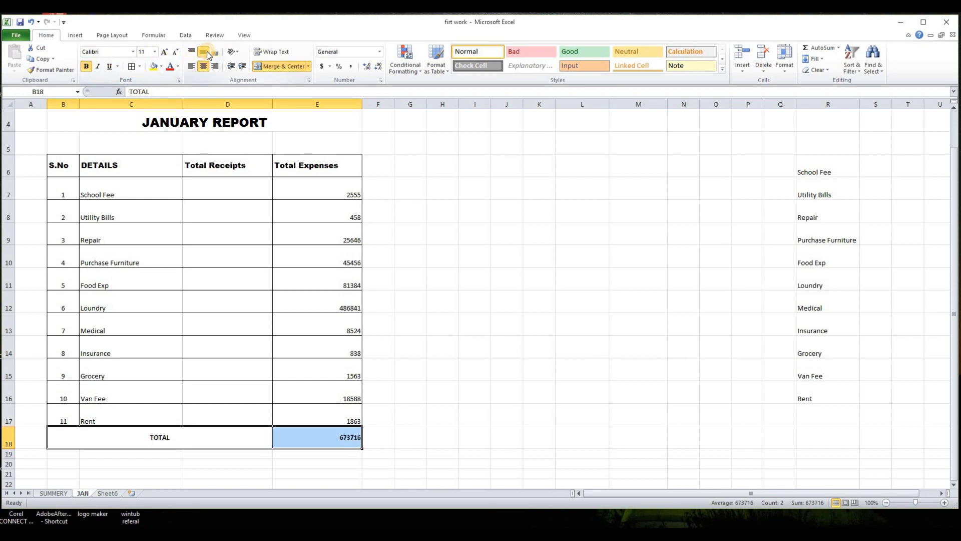
{"action": "left_click", "coordinate": [154, 52]}
{"action": "left_click", "coordinate": [143, 114]}
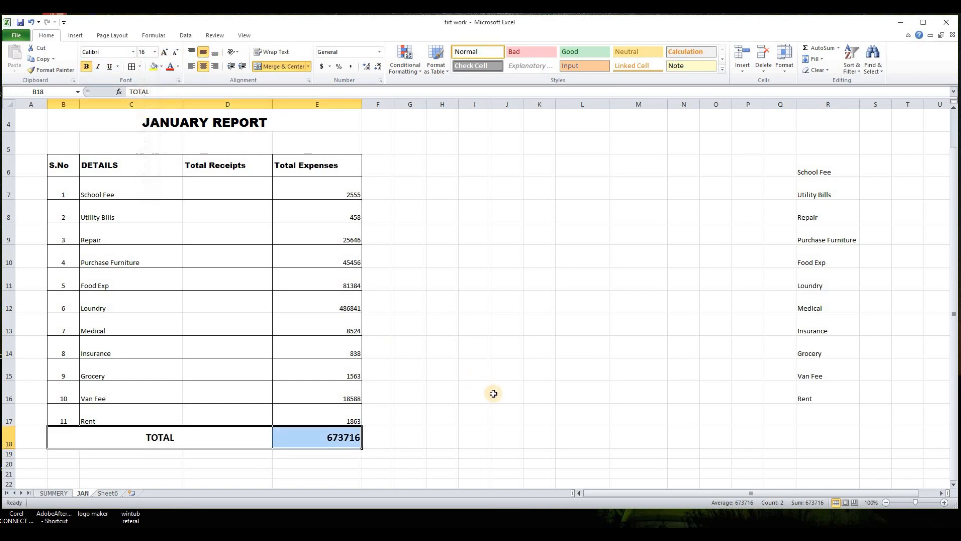
{"action": "left_click", "coordinate": [494, 392]}
{"action": "scroll", "coordinate": [290, 293], "scroll_direction": "up", "scroll_amount": 1}
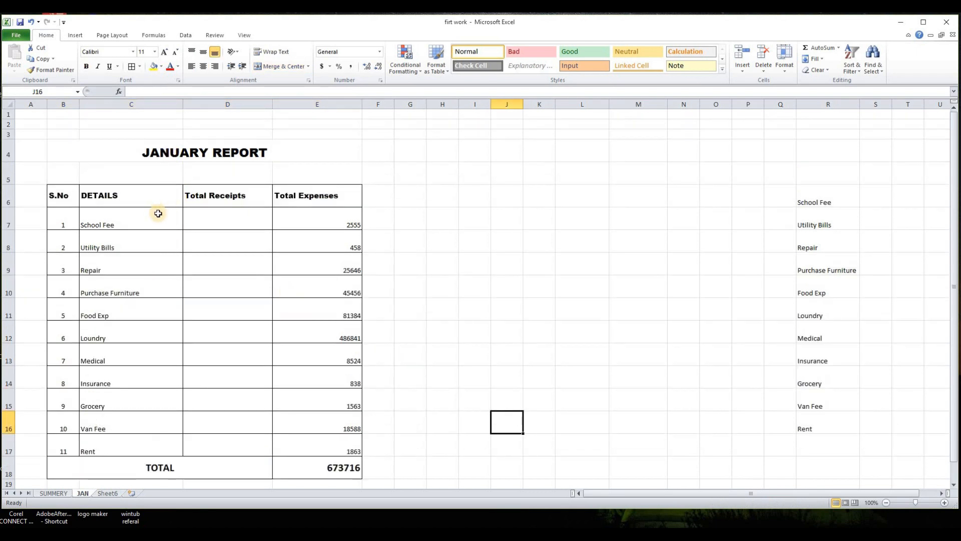
{"action": "left_click", "coordinate": [452, 319]}
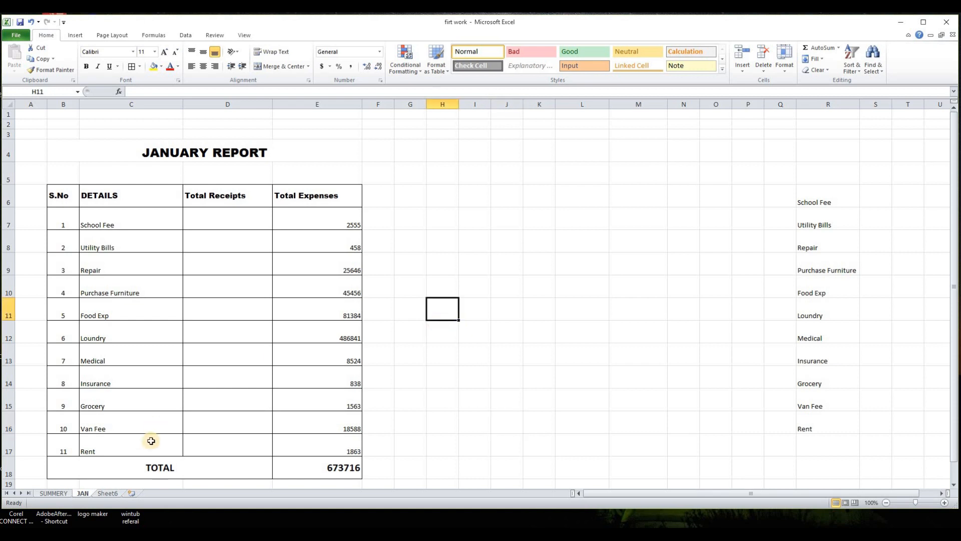
- Create a copy of the JAN sheet using Move or Copy with Create a copy enabled
{"action": "right_click", "coordinate": [80, 495]}
{"action": "left_click", "coordinate": [114, 419]}
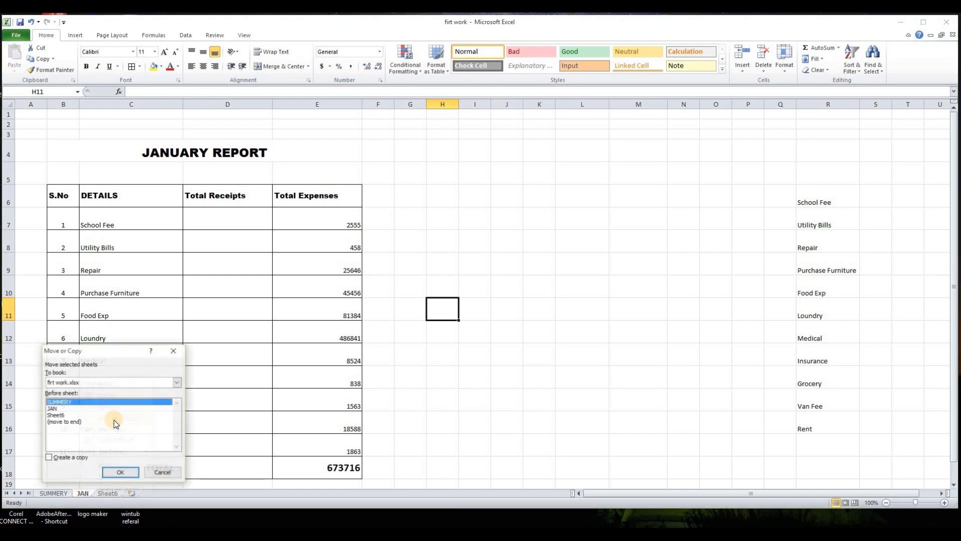
{"action": "left_click", "coordinate": [49, 458]}
{"action": "left_click", "coordinate": [119, 473]}
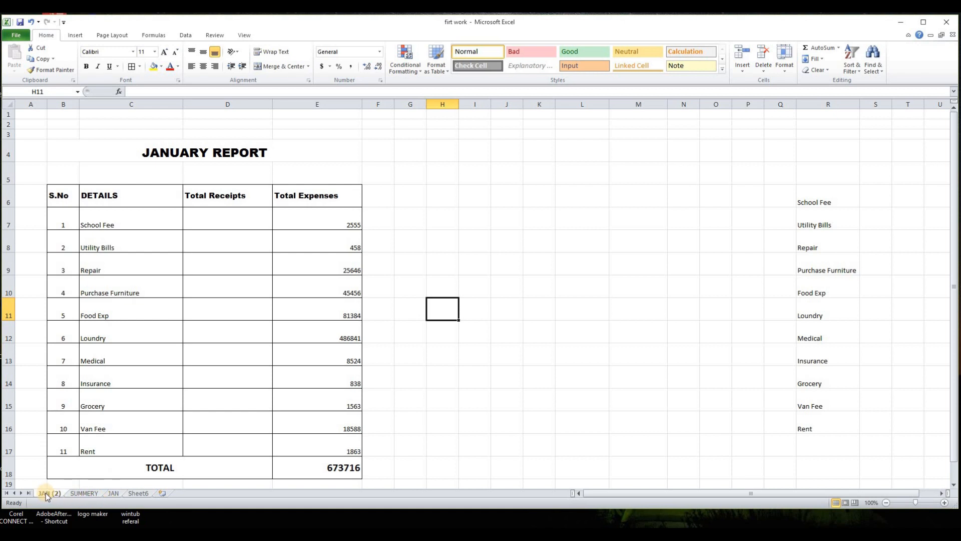
- Move the copied sheet after JAN and rename it FEB
{"action": "left_click_drag", "start_coordinate": [46, 492], "coordinate": [133, 491]}
{"action": "right_click", "coordinate": [112, 494]}
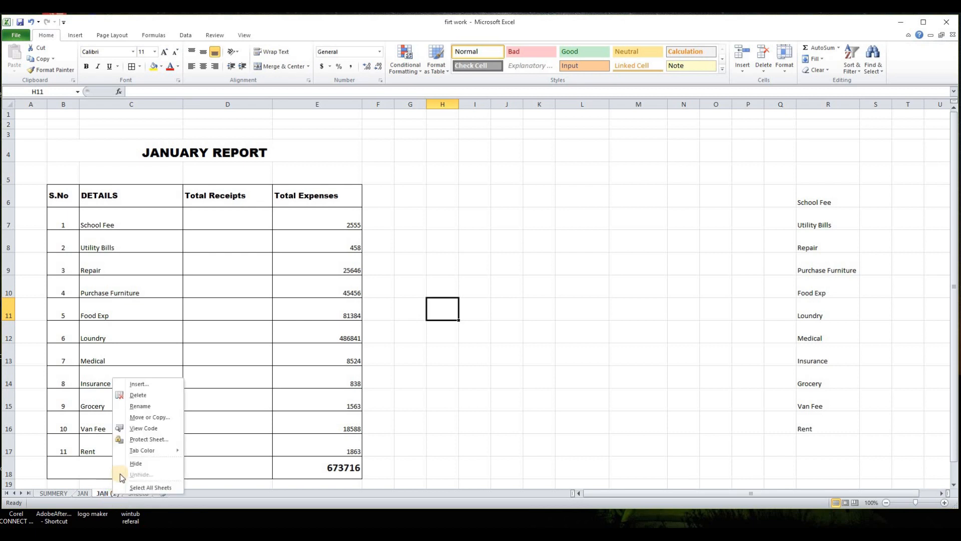
{"action": "left_click", "coordinate": [136, 405]}
{"action": "type", "text": "FEB"}
{"action": "left_click", "coordinate": [435, 430]}
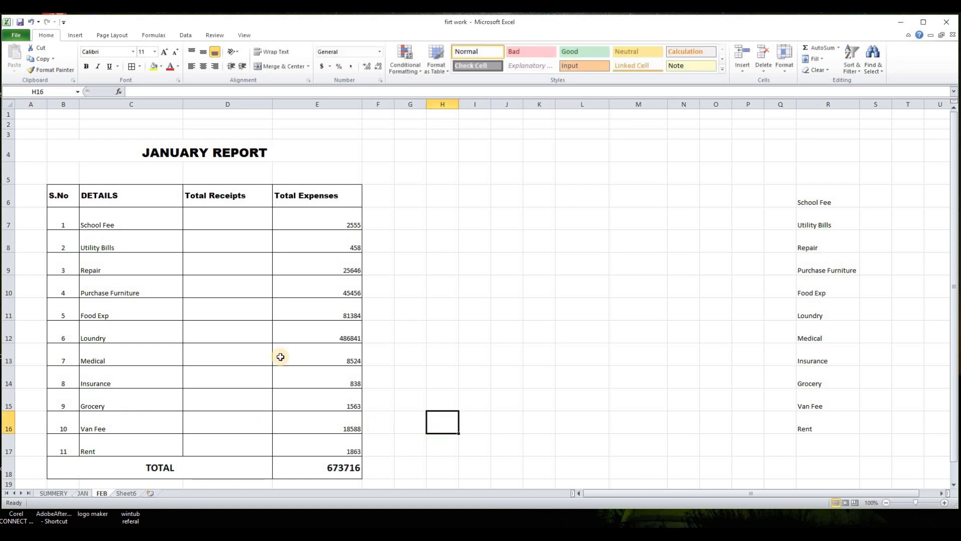
- Change the sheet title to FEB REPORT
{"action": "double_click", "coordinate": [205, 152]}
{"action": "left_click_drag", "start_coordinate": [205, 151], "coordinate": [133, 170]}
{"action": "key", "text": "BackSpace"}
{"action": "key", "text": "BackSpace"}
{"action": "key", "text": "BackSpace"}
{"action": "key", "text": "BackSpace"}
{"action": "key", "text": "BackSpace"}
{"action": "key", "text": "BackSpace"}
{"action": "key", "text": "BackSpace"}
{"action": "key", "text": "BackSpace"}
{"action": "type", "text": "FEB REPORT"}
{"action": "left_click", "coordinate": [457, 302]}
- Replace the expenses with 25, 246, 89, 854, 456, 1568, 156, 8632, 5896, 4893 and 5566
{"action": "left_click_drag", "start_coordinate": [326, 221], "coordinate": [327, 461]}
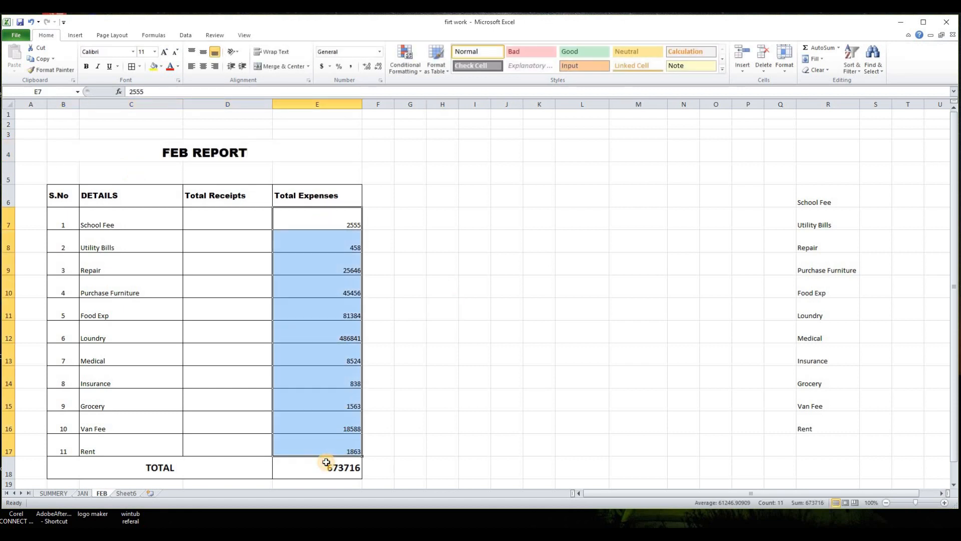
{"action": "key", "text": "Delete"}
{"action": "type", "text": "25 246 89 854 456 1568 156 8632 5896 4893"}
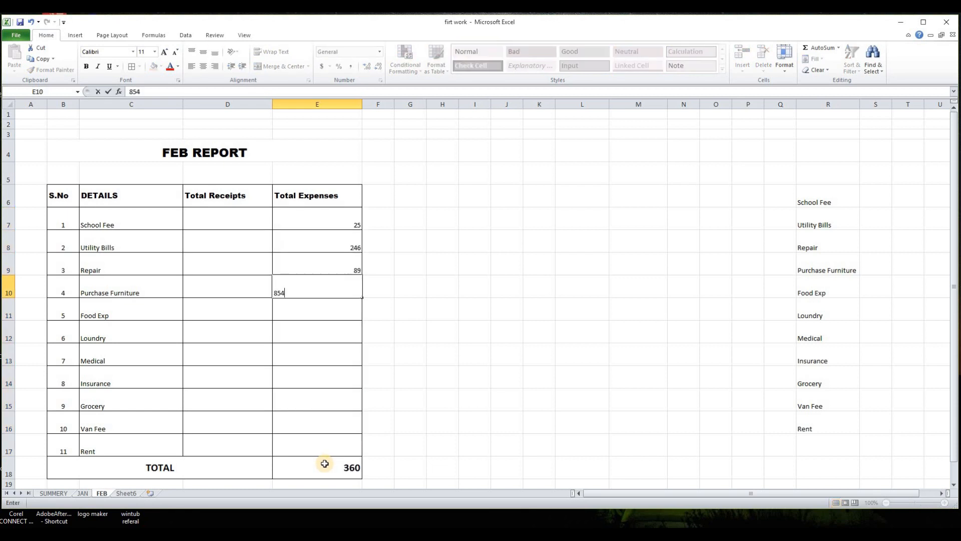
{"action": "key", "text": "Return"}
{"action": "type", "text": "5566"}
{"action": "key", "text": "Return"}
{"action": "left_click", "coordinate": [463, 447]}
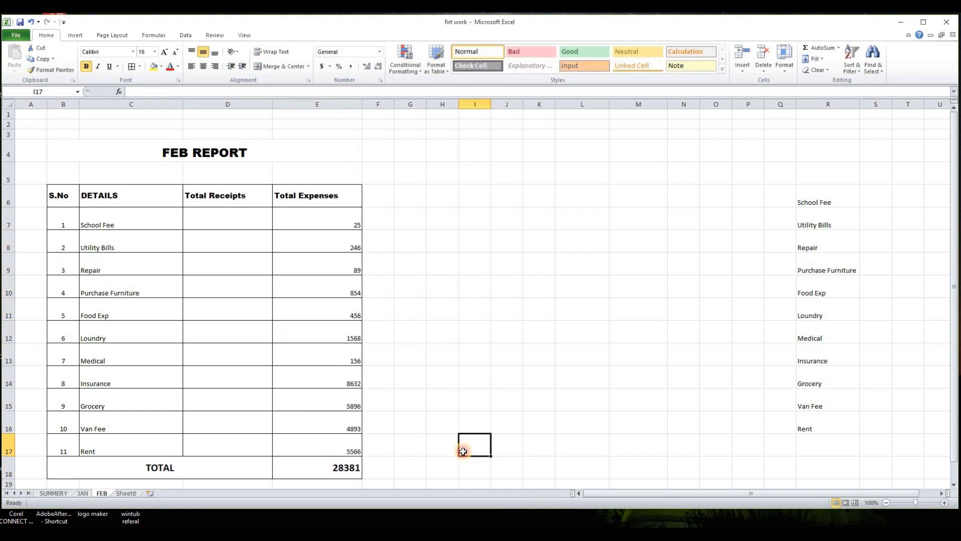
{"action": "scroll", "coordinate": [431, 420], "scroll_direction": "down", "scroll_amount": 1}
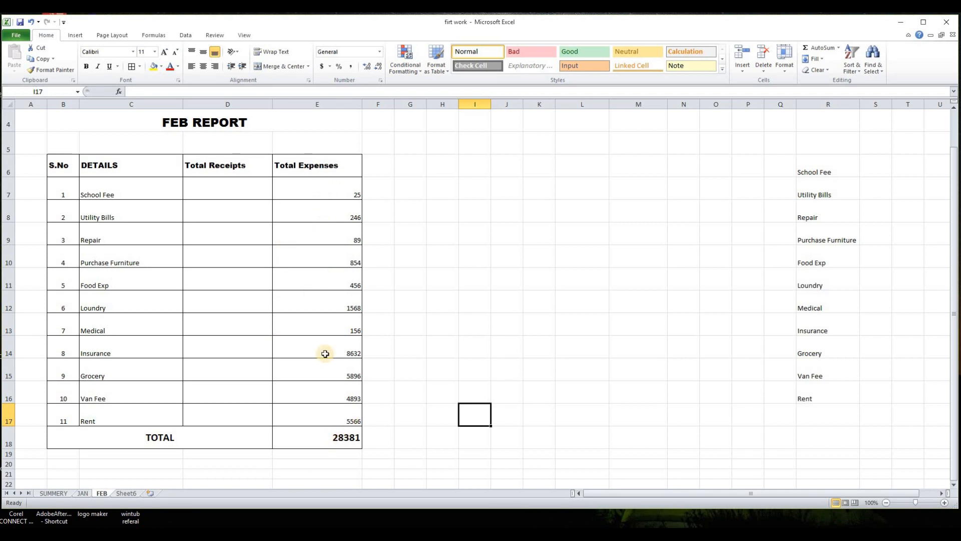
- Inspect the SUM formula in the expenses total cell
{"action": "double_click", "coordinate": [337, 440]}
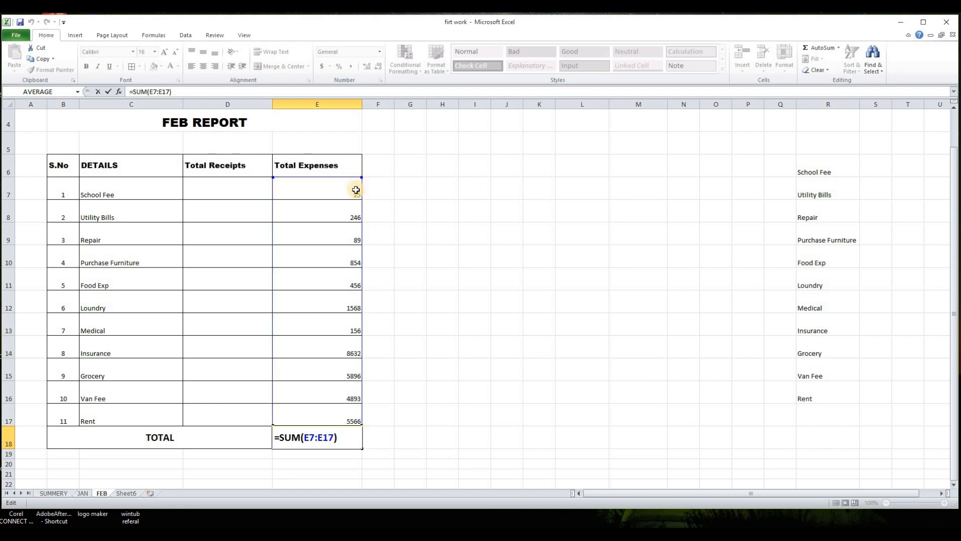
{"action": "key", "text": "Return"}
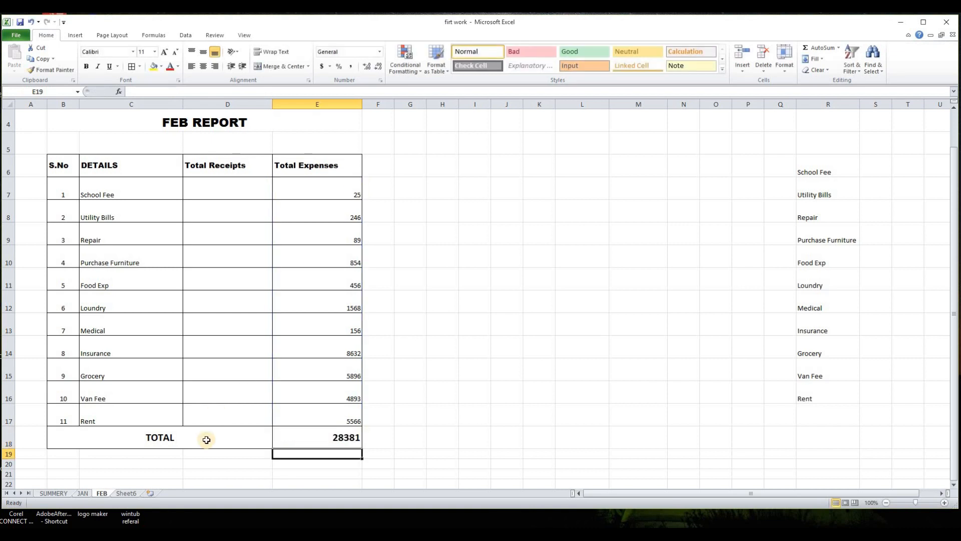
- Create a copy of the FEB sheet with Move or Copy and place the copy after FEB
{"action": "right_click", "coordinate": [103, 491]}
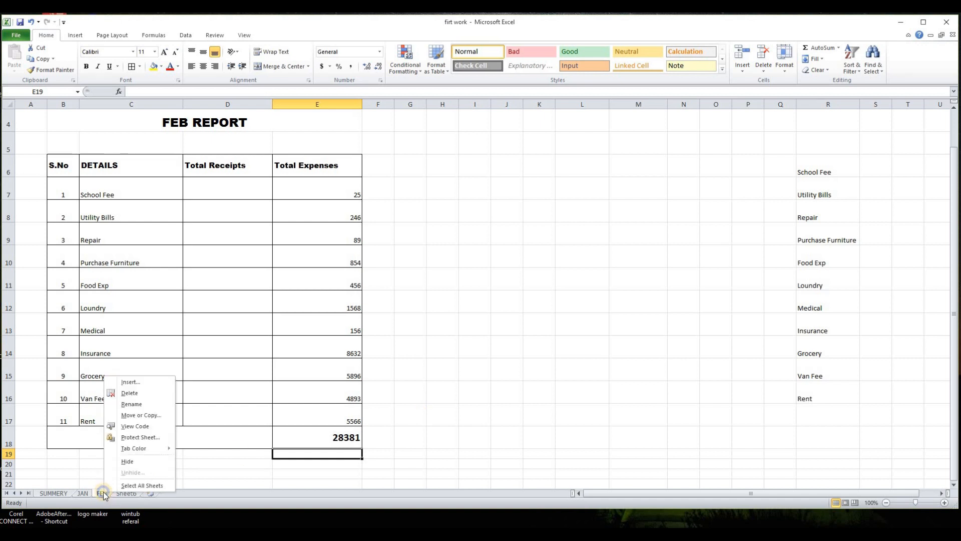
{"action": "left_click", "coordinate": [134, 416]}
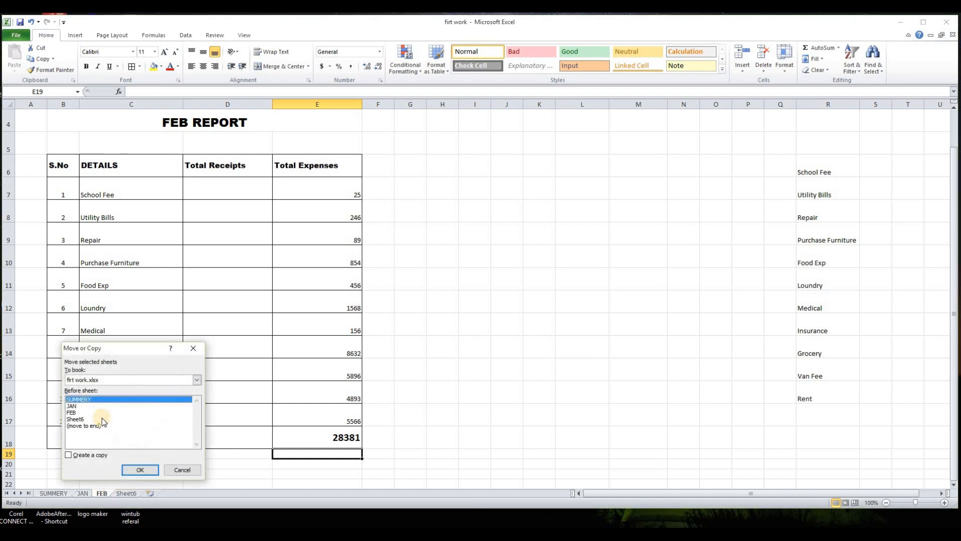
{"action": "left_click", "coordinate": [73, 412]}
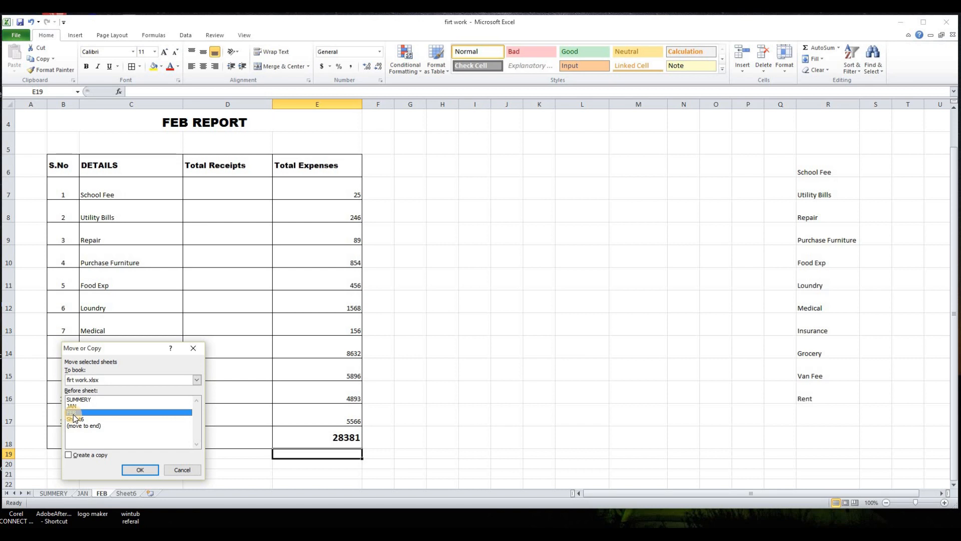
{"action": "left_click", "coordinate": [71, 455]}
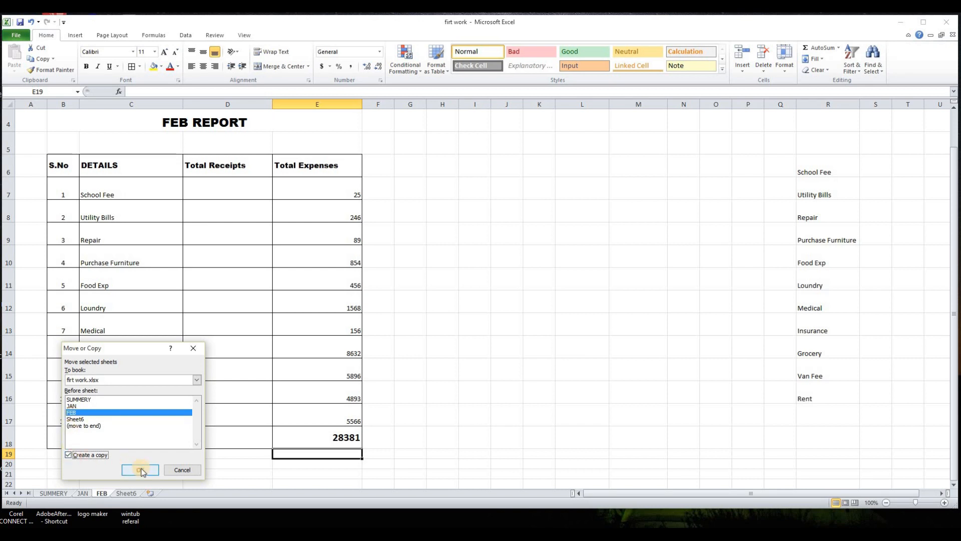
{"action": "left_click", "coordinate": [141, 470]}
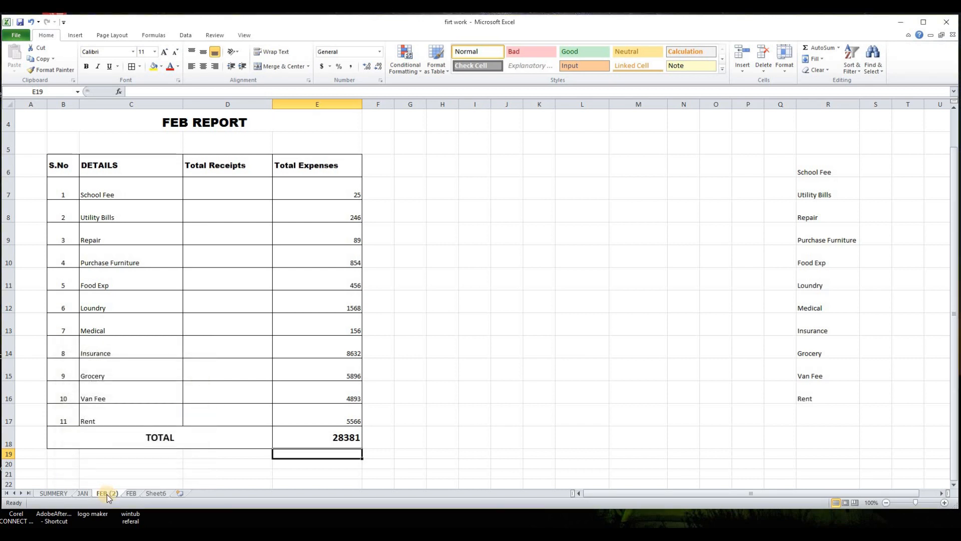
{"action": "left_click_drag", "start_coordinate": [106, 494], "coordinate": [151, 496]}
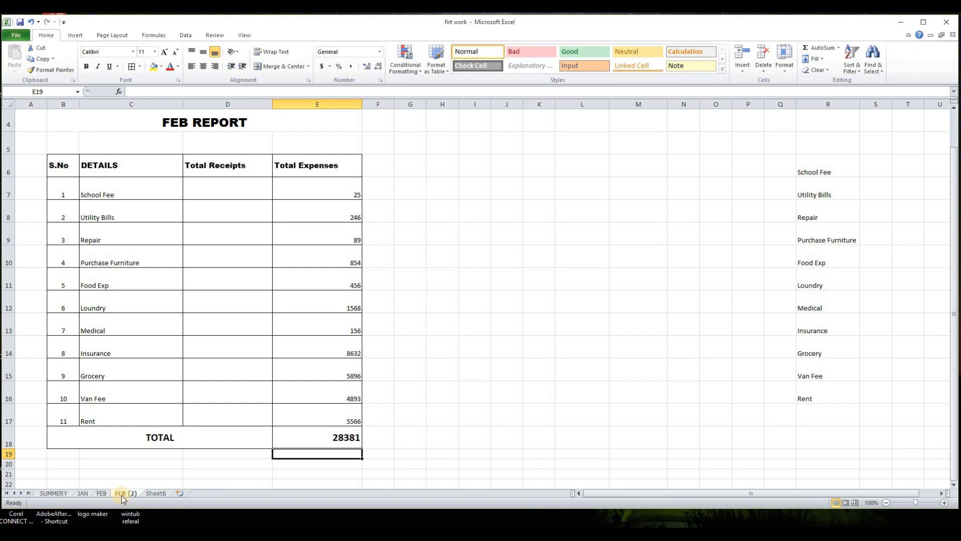
- Change the sheet title to MAR REPORT
{"action": "double_click", "coordinate": [185, 122]}
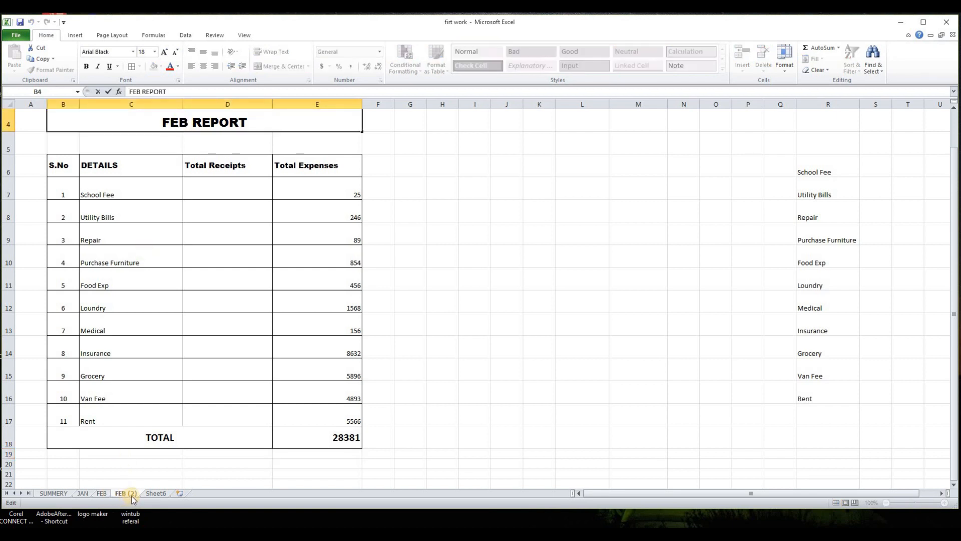
{"action": "key", "text": "BackSpace"}
{"action": "key", "text": "BackSpace"}
{"action": "key", "text": "BackSpace"}
{"action": "key", "text": "BackSpace"}
{"action": "type", "text": "MAR"}
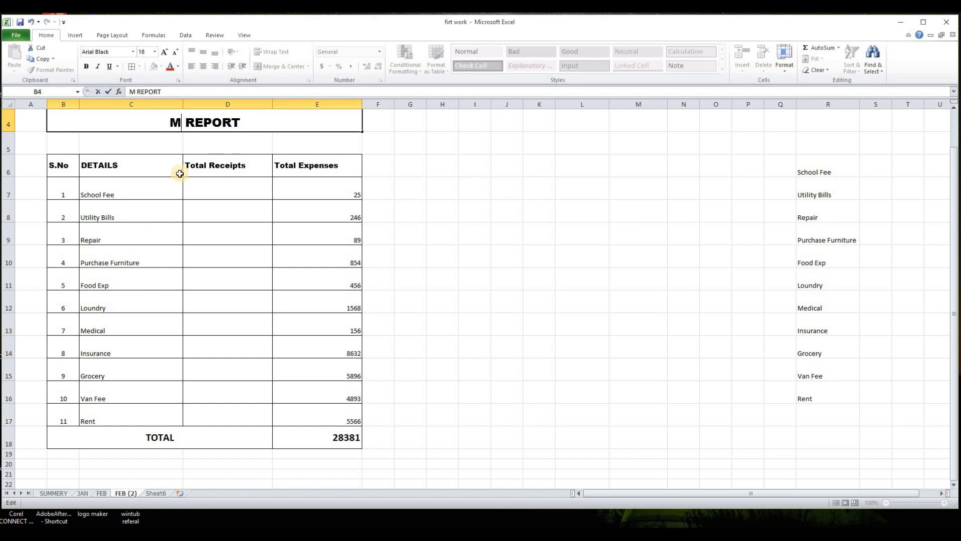
{"action": "left_click", "coordinate": [379, 256]}
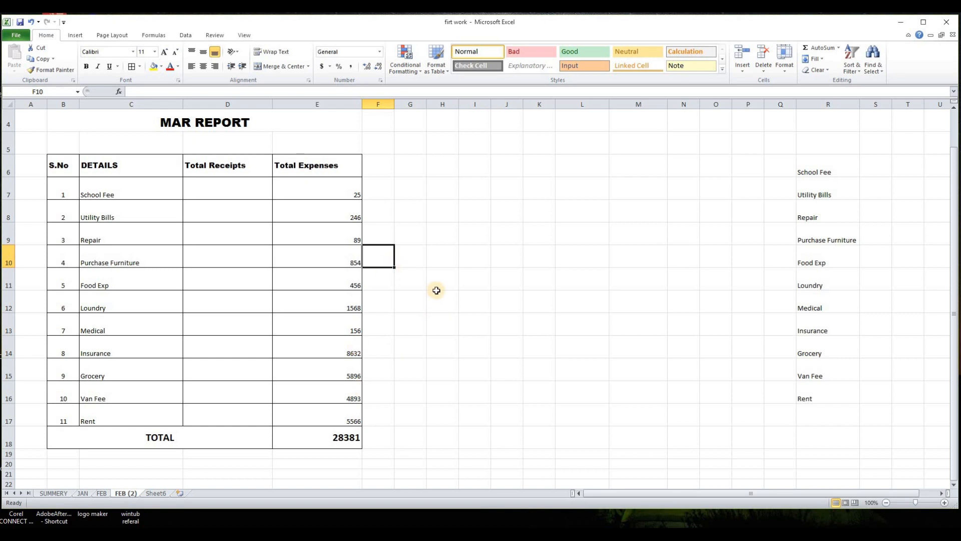
- Replace the expenses with 543, 568, 156, 8613, 813, 156, 18698, 18653, 56813, 19863 and 189
{"action": "left_click_drag", "start_coordinate": [354, 195], "coordinate": [332, 431]}
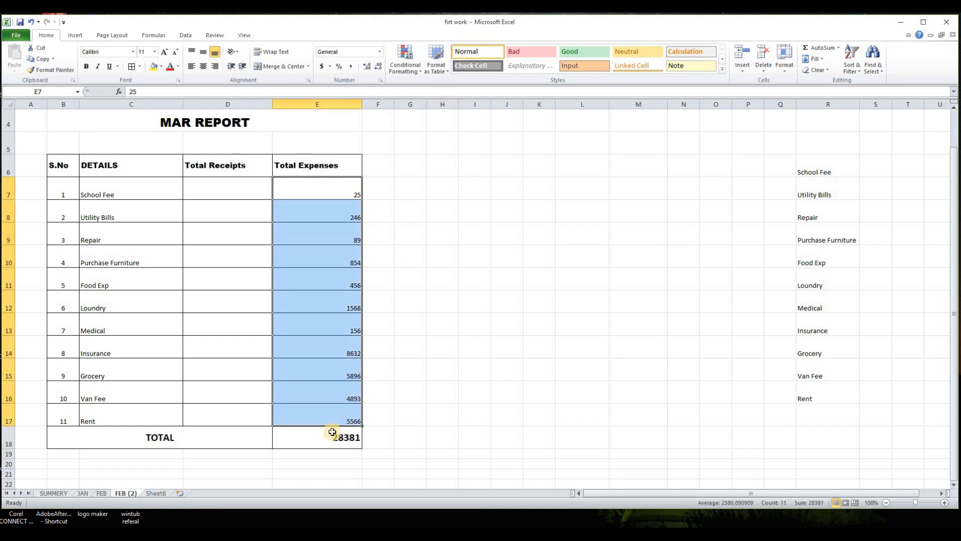
{"action": "type", "text": "543"}
{"action": "key", "text": "Return"}
{"action": "left_click", "coordinate": [518, 306]}
{"action": "left_click_drag", "start_coordinate": [345, 213], "coordinate": [346, 413]}
{"action": "key", "text": "Delete"}
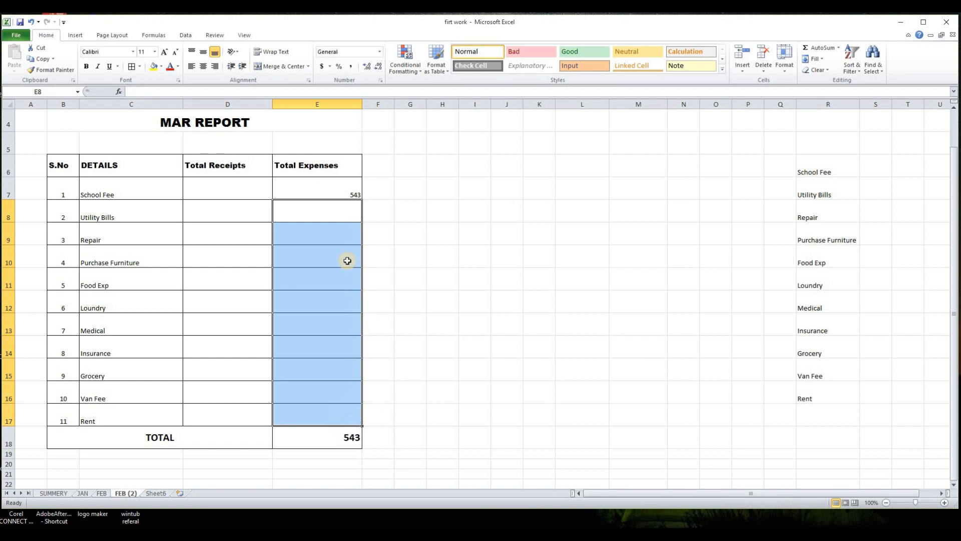
{"action": "left_click", "coordinate": [339, 212]}
{"action": "type", "text": "568"}
{"action": "key", "text": "Return"}
{"action": "type", "text": "156"}
{"action": "key", "text": "Return"}
{"action": "type", "text": "8613"}
{"action": "key", "text": "Return"}
{"action": "type", "text": "813"}
{"action": "key", "text": "Return"}
{"action": "type", "text": "156"}
{"action": "key", "text": "Return"}
{"action": "type", "text": "18698"}
{"action": "key", "text": "Return"}
{"action": "type", "text": "18653"}
{"action": "key", "text": "Return"}
{"action": "type", "text": "56813"}
{"action": "key", "text": "Return"}
{"action": "type", "text": "19863"}
{"action": "key", "text": "Return"}
{"action": "type", "text": "189"}
{"action": "key", "text": "Return"}
{"action": "left_click", "coordinate": [443, 437]}
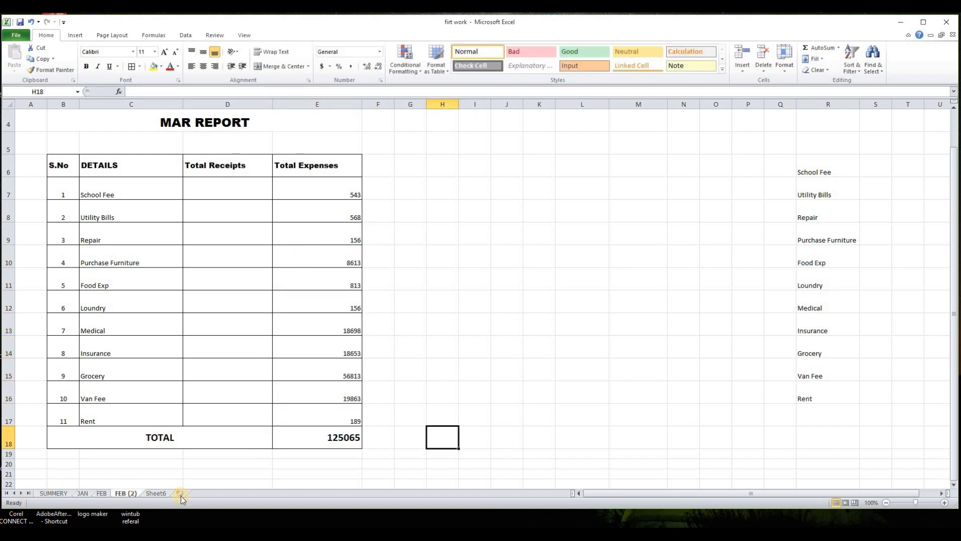
- Rename the copied sheet to MAR
{"action": "right_click", "coordinate": [129, 496]}
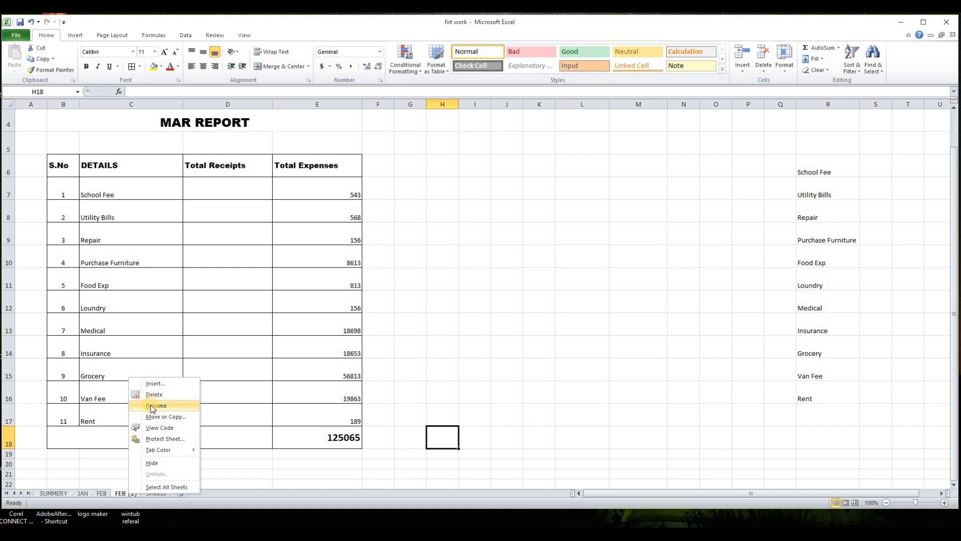
{"action": "left_click", "coordinate": [123, 494]}
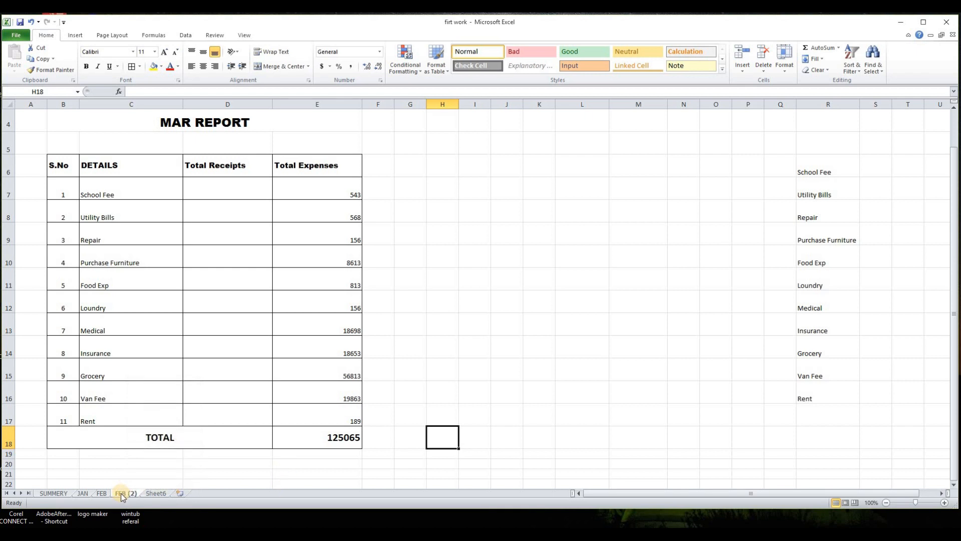
{"action": "right_click", "coordinate": [122, 495]}
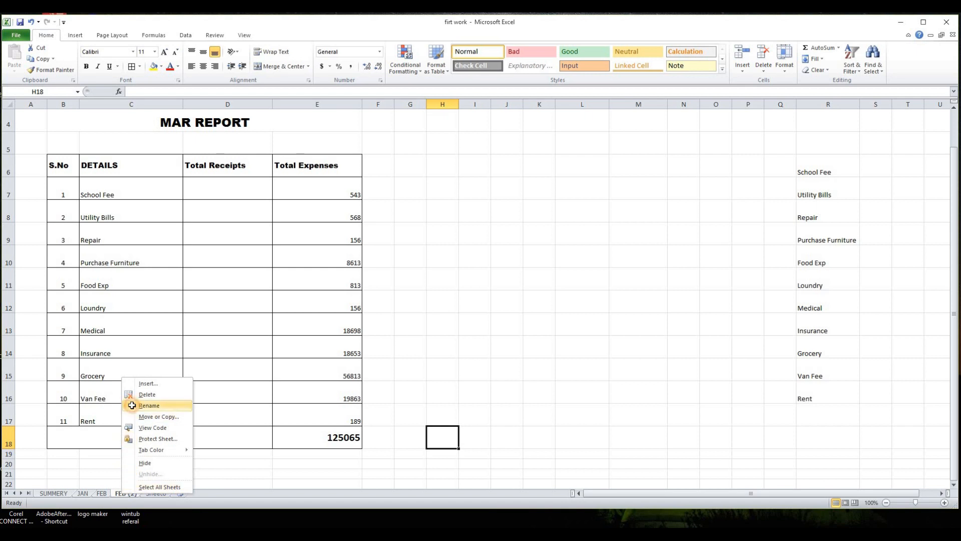
{"action": "left_click", "coordinate": [116, 413]}
{"action": "type", "text": "MAR"}
{"action": "key", "text": "Return"}
{"action": "left_click", "coordinate": [217, 478]}
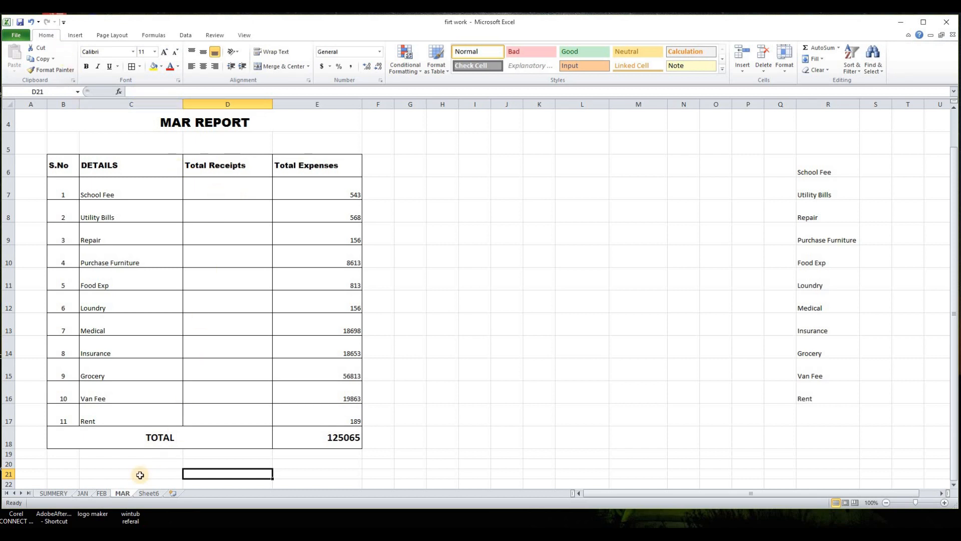
- On the SUMMERY sheet, enter JAN, FEB and MAR under Report for the Month of
{"action": "left_click", "coordinate": [103, 493]}
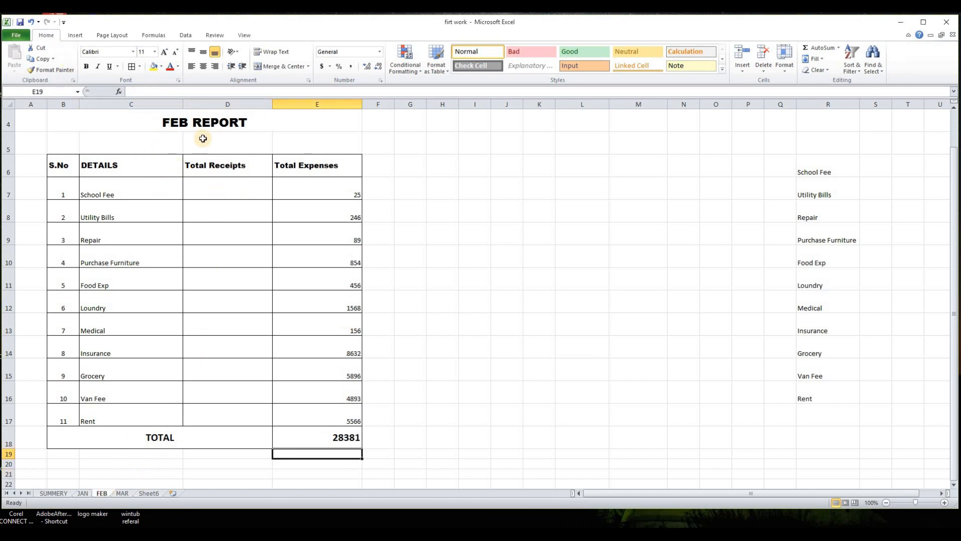
{"action": "left_click", "coordinate": [86, 495]}
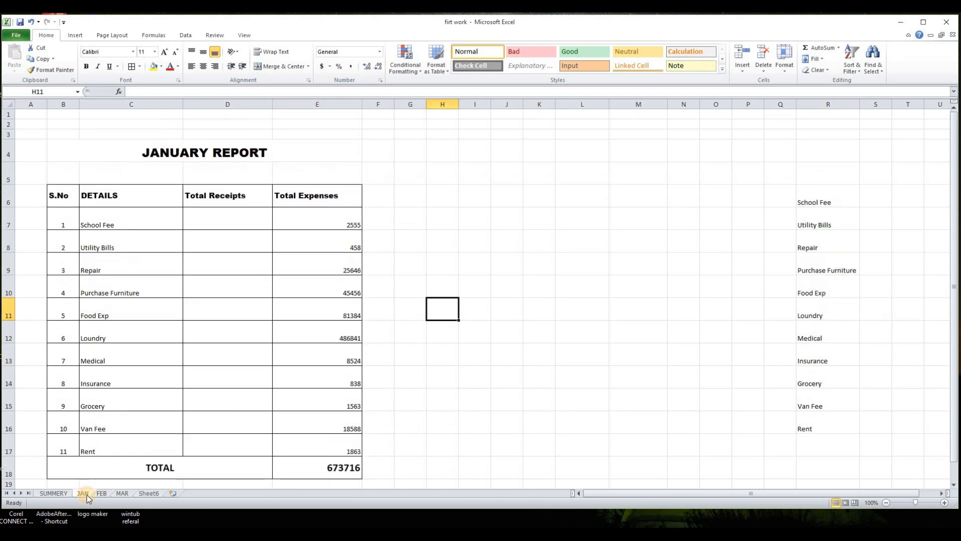
{"action": "left_click", "coordinate": [58, 495]}
{"action": "left_click", "coordinate": [477, 235]}
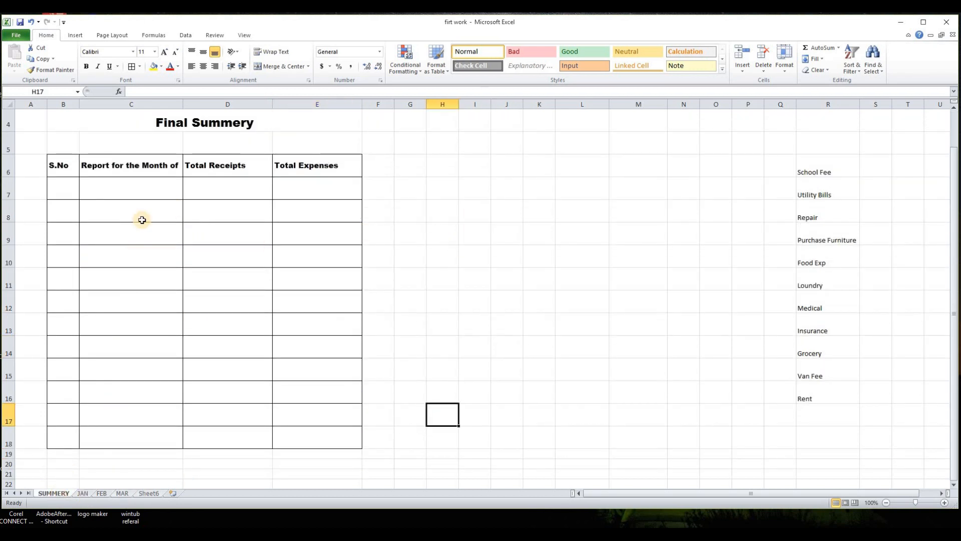
{"action": "left_click", "coordinate": [135, 192]}
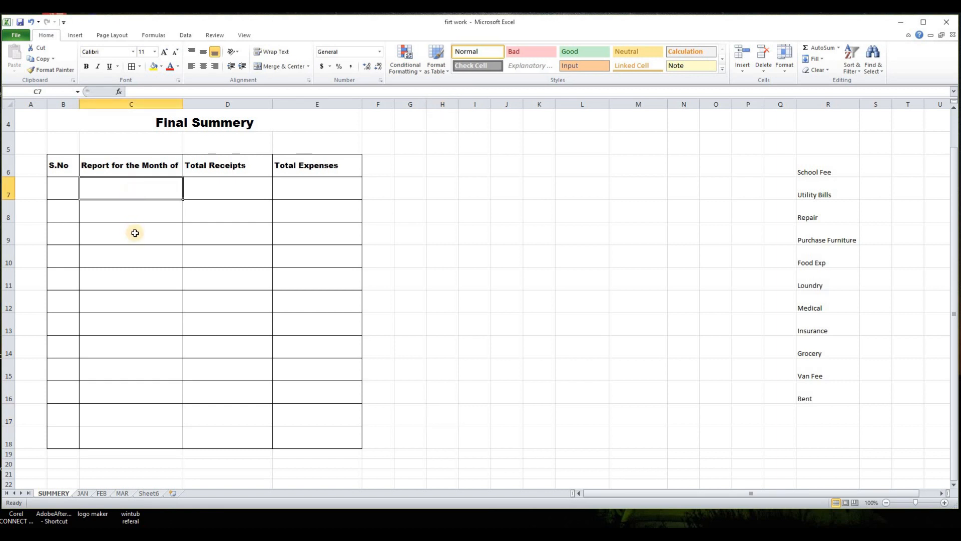
{"action": "left_click", "coordinate": [478, 255]}
{"action": "left_click", "coordinate": [109, 191]}
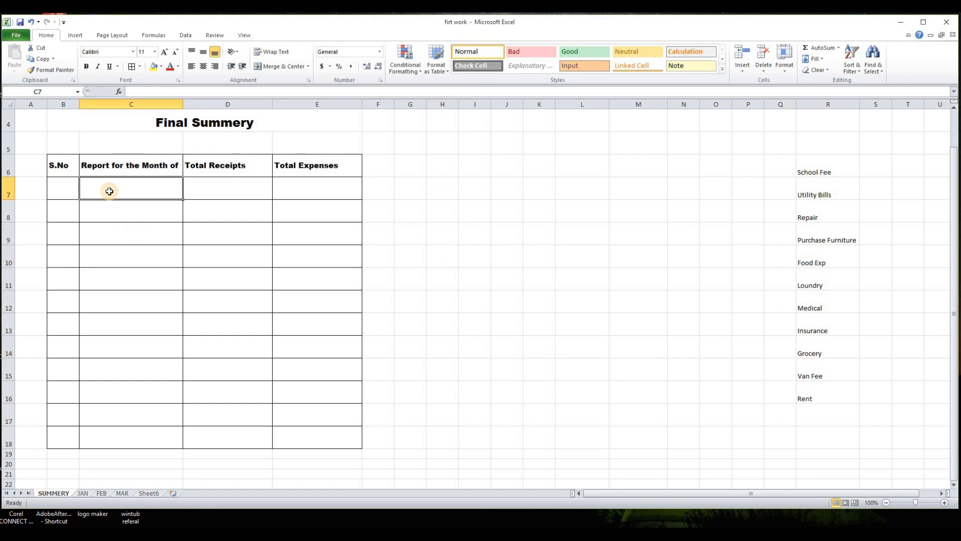
{"action": "type", "text": "JAN"}
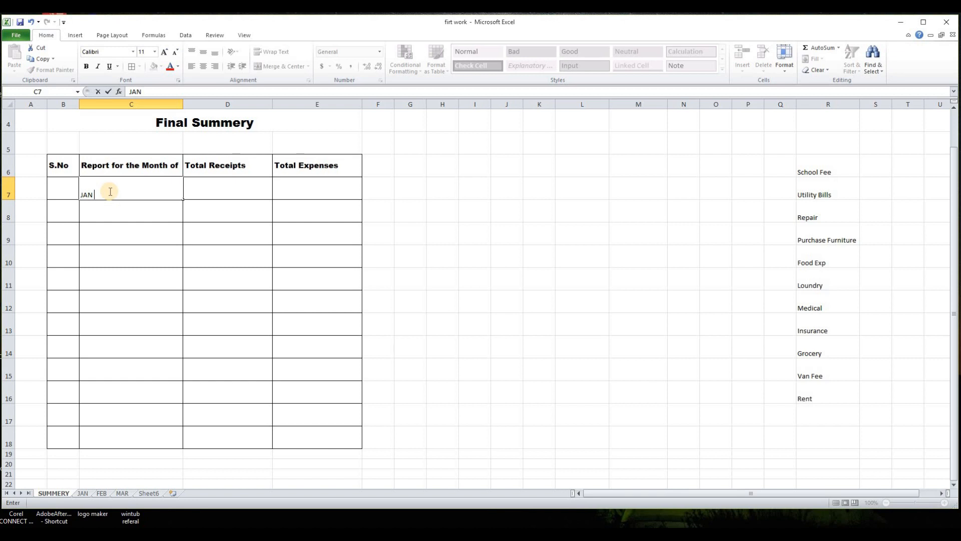
{"action": "key", "text": "Return"}
{"action": "type", "text": "FEB"}
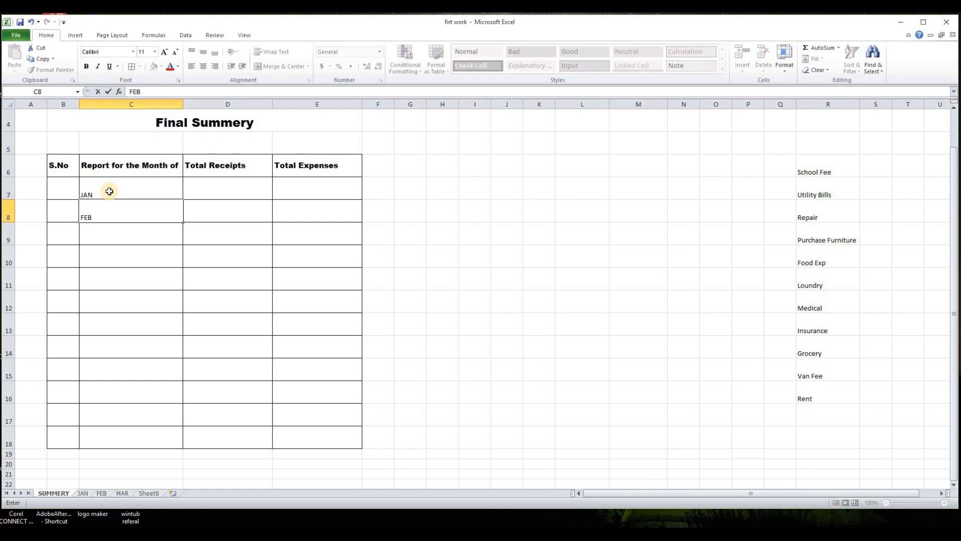
{"action": "key", "text": "Return"}
{"action": "type", "text": "MA"}
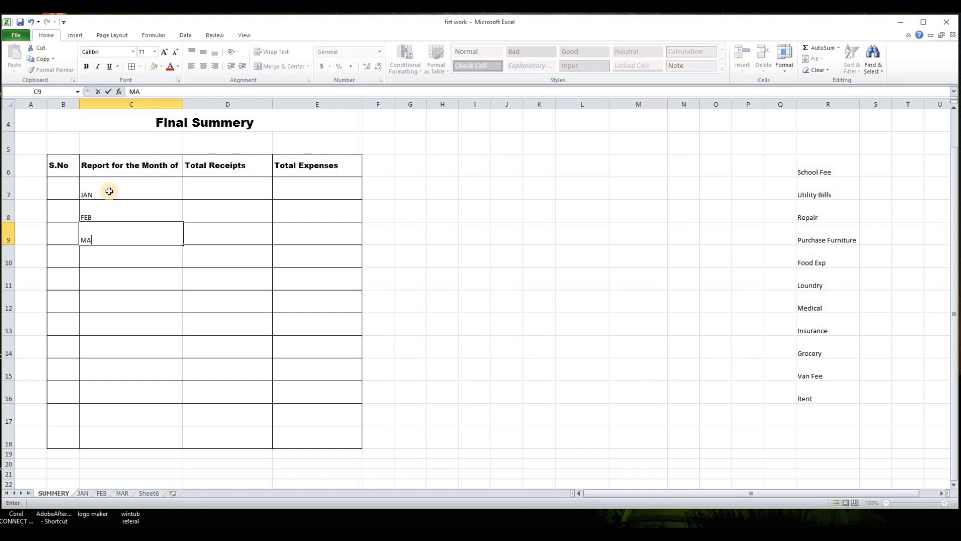
{"action": "type", "text": "R"}
{"action": "left_click", "coordinate": [227, 297]}
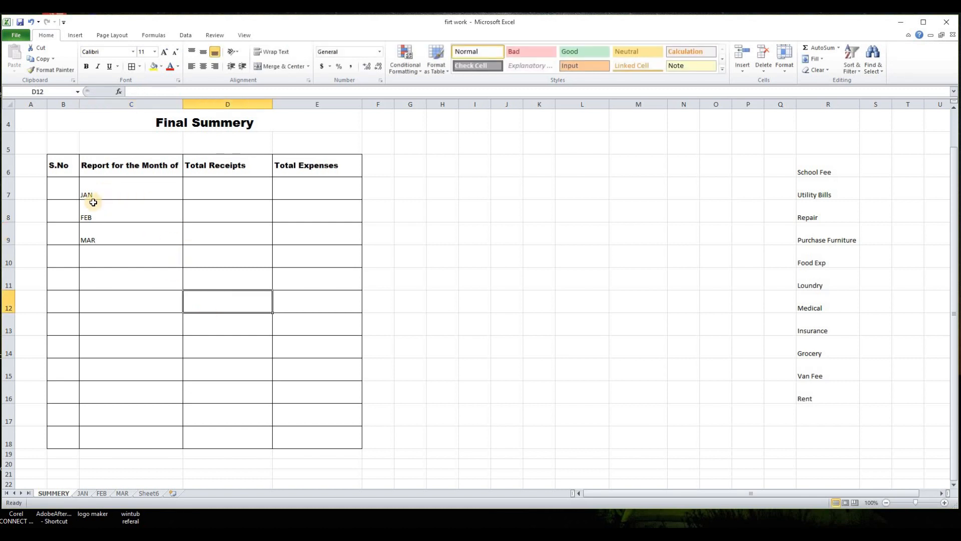
- Link JAN's total expenses in the summary to the total cell E18 on the JAN sheet
{"action": "left_click", "coordinate": [300, 187]}
{"action": "left_click", "coordinate": [83, 493]}
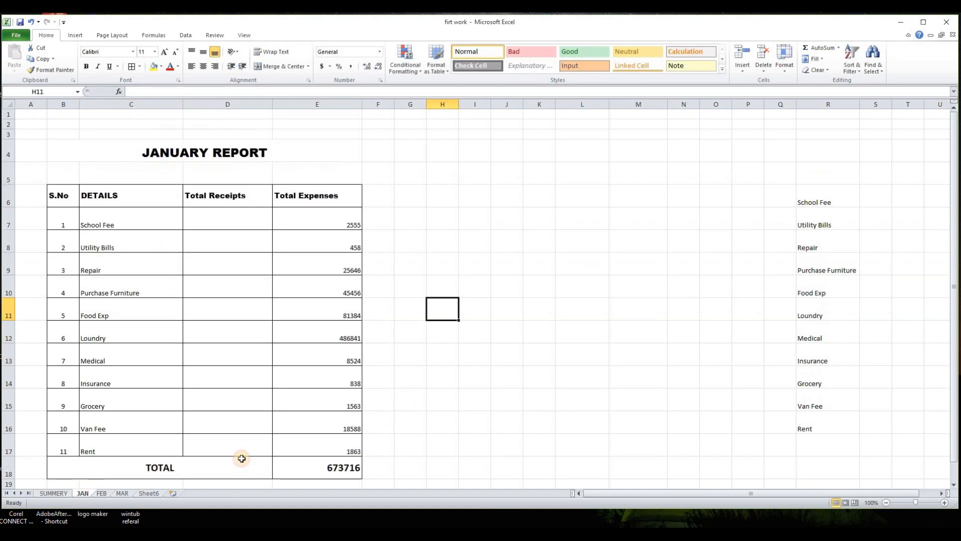
{"action": "left_click", "coordinate": [53, 493]}
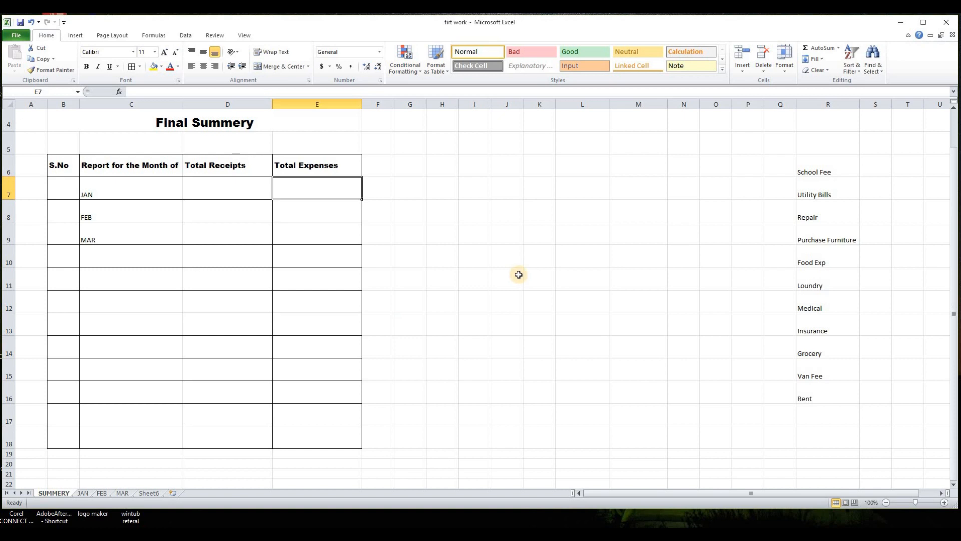
{"action": "left_click", "coordinate": [454, 270]}
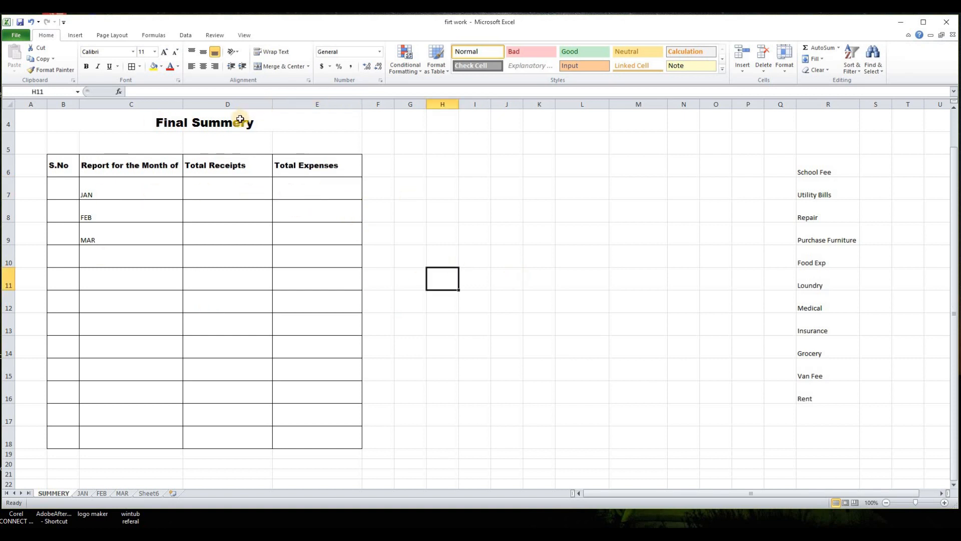
{"action": "left_click", "coordinate": [320, 190]}
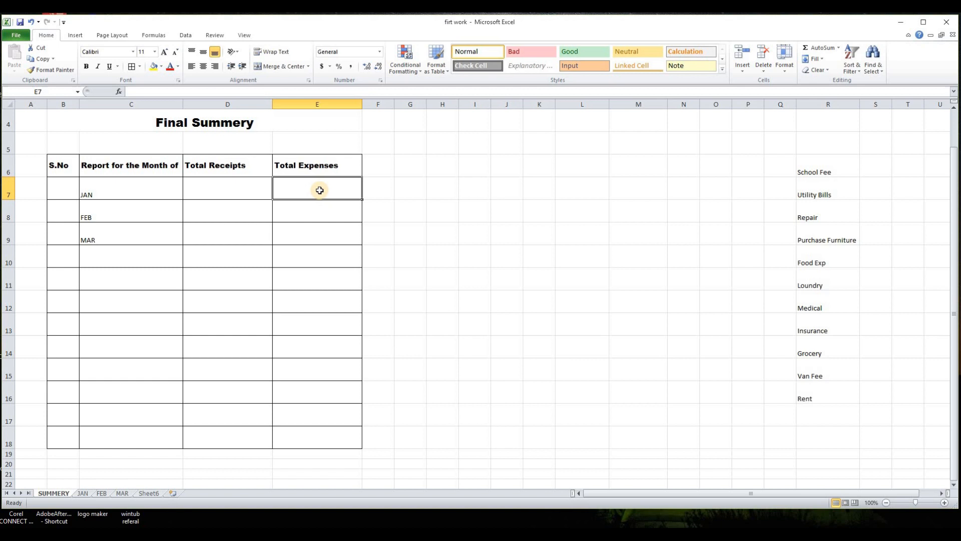
{"action": "type", "text": "="}
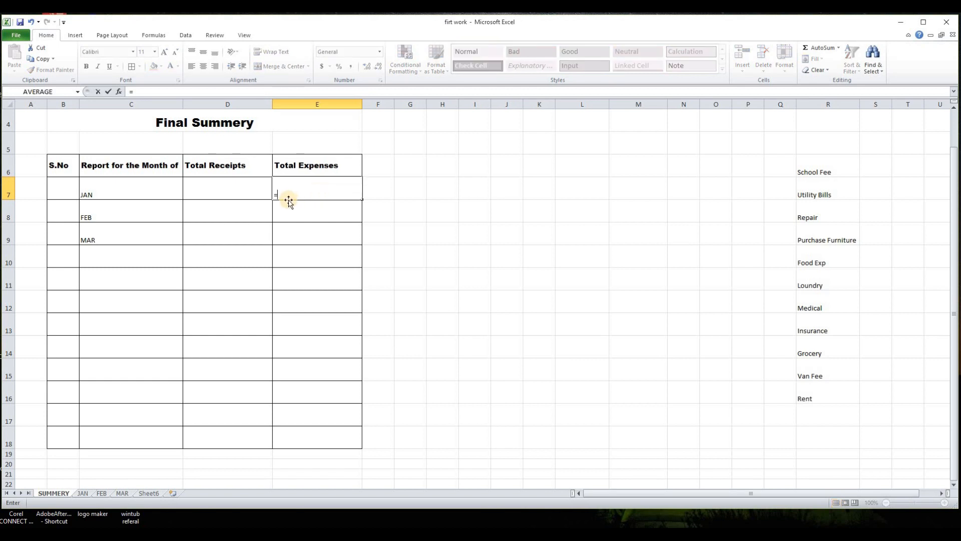
{"action": "left_click", "coordinate": [83, 493]}
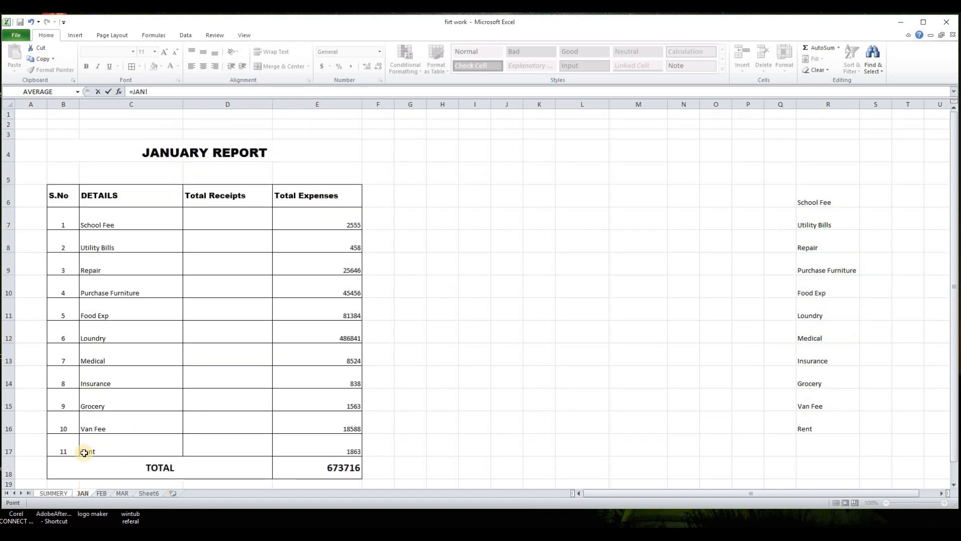
{"action": "left_click", "coordinate": [325, 469]}
{"action": "key", "text": "Return"}
{"action": "left_click", "coordinate": [494, 263]}
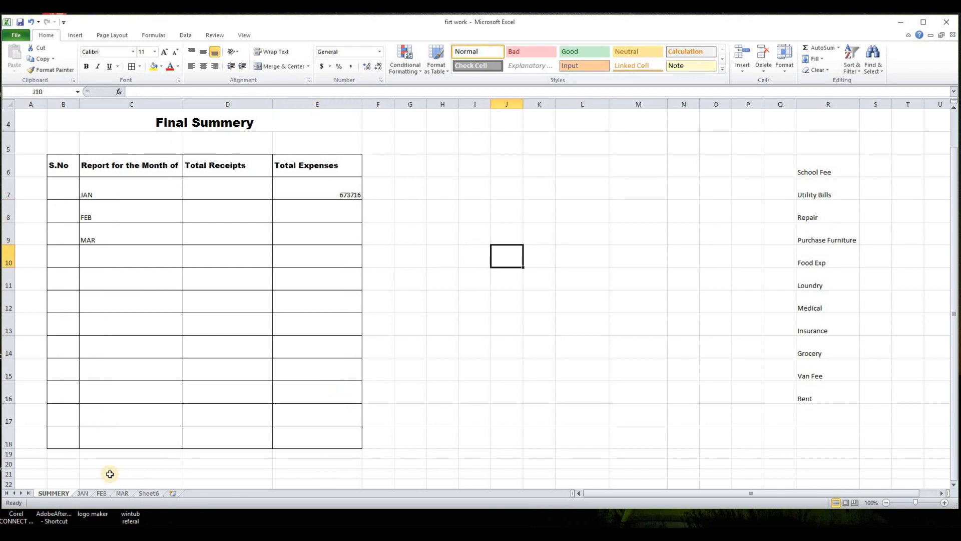
- Link FEB's total expenses in the summary to the total cell E18 on the FEB sheet
{"action": "left_click", "coordinate": [88, 494]}
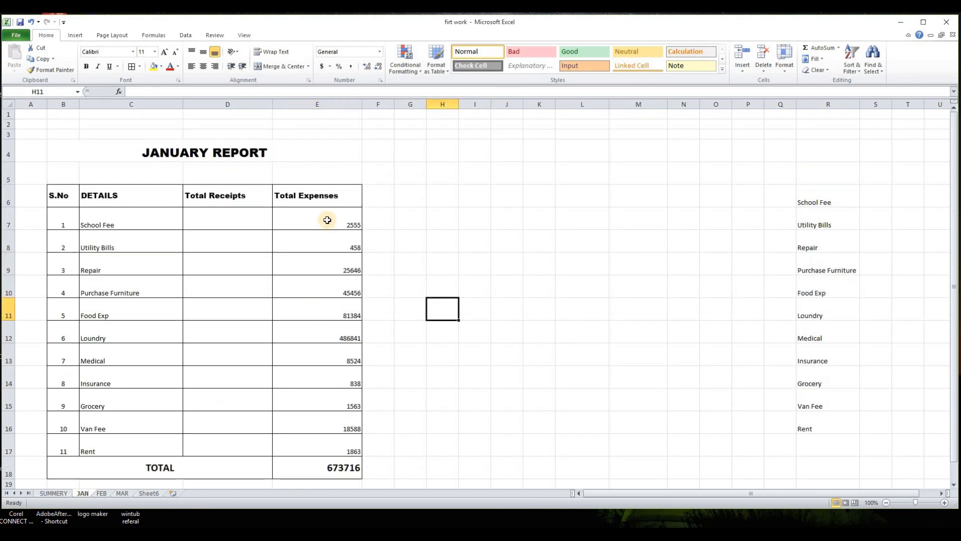
{"action": "left_click", "coordinate": [58, 494]}
{"action": "left_click", "coordinate": [340, 195]}
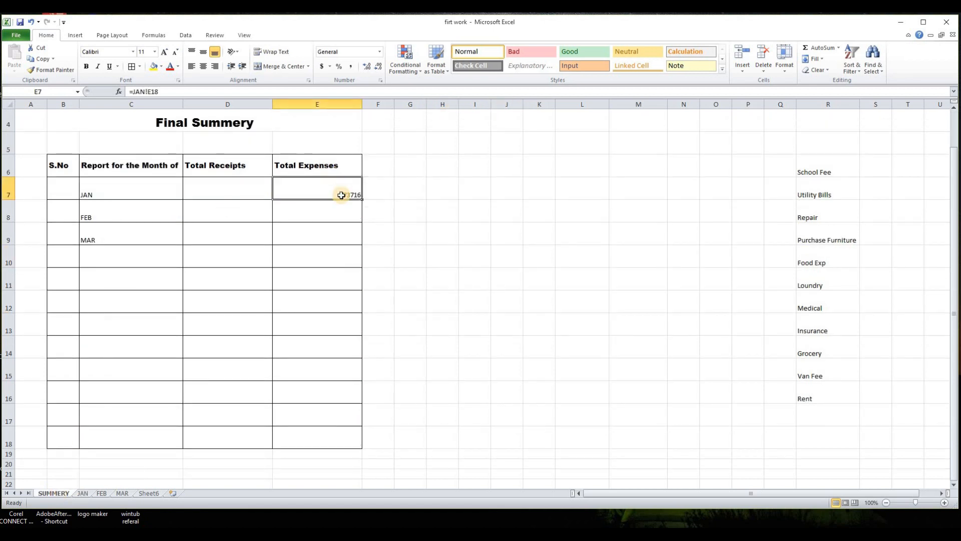
{"action": "left_click", "coordinate": [344, 211]}
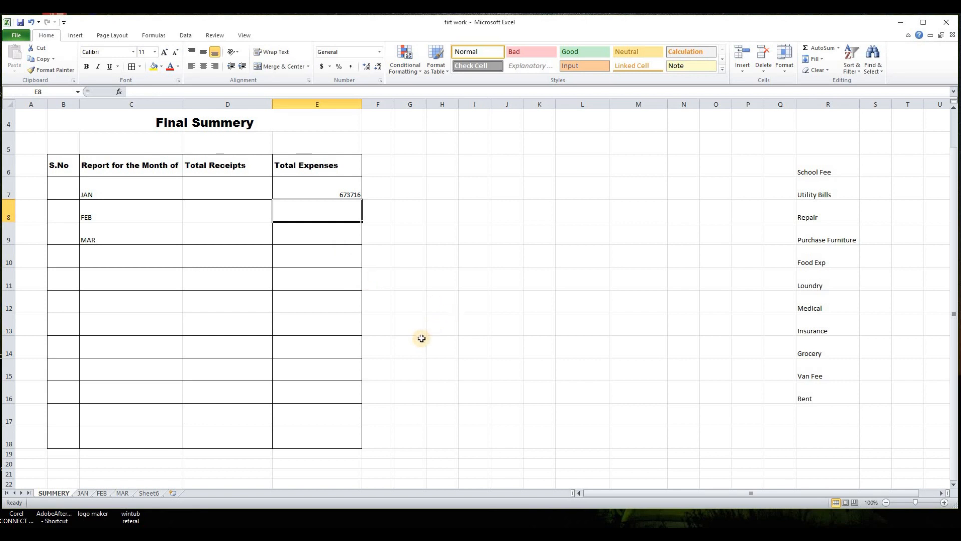
{"action": "type", "text": "="}
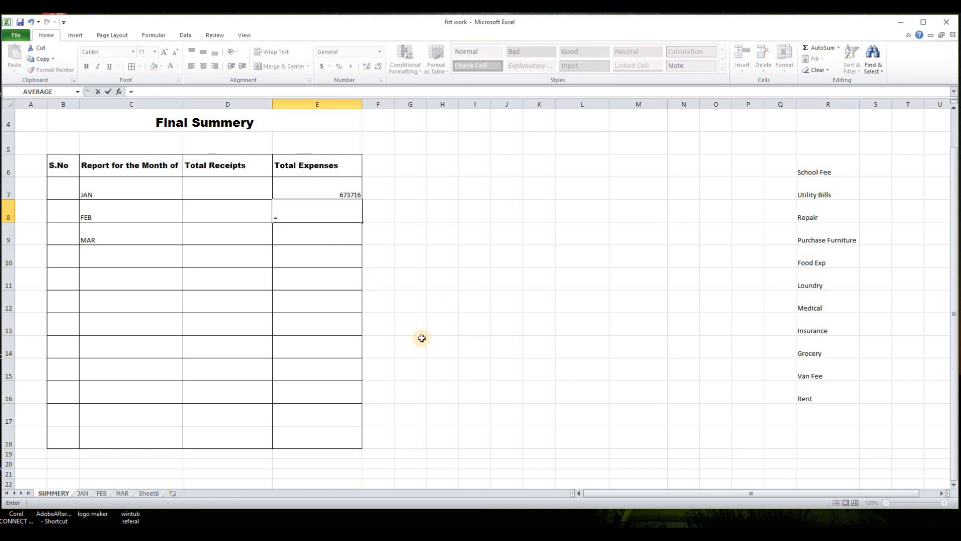
{"action": "left_click", "coordinate": [102, 493]}
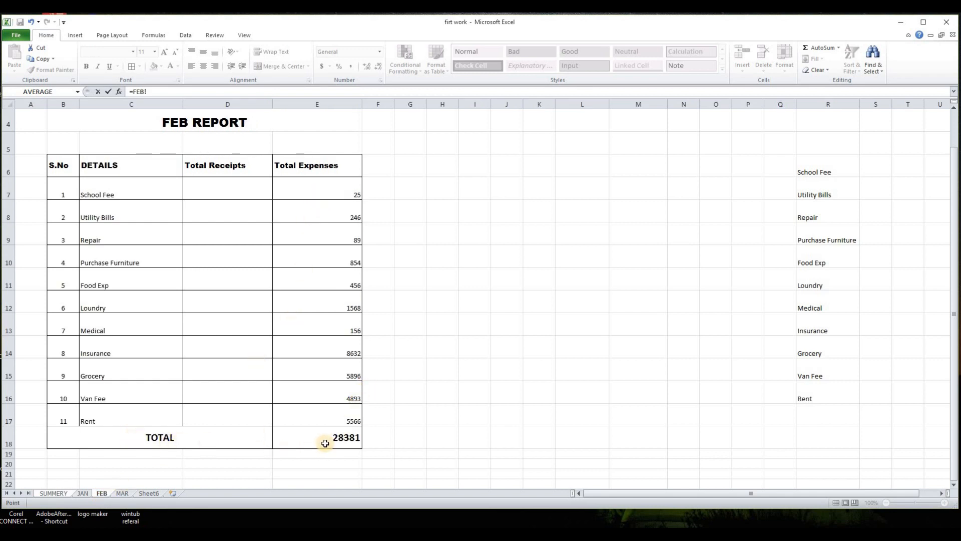
{"action": "left_click", "coordinate": [343, 441]}
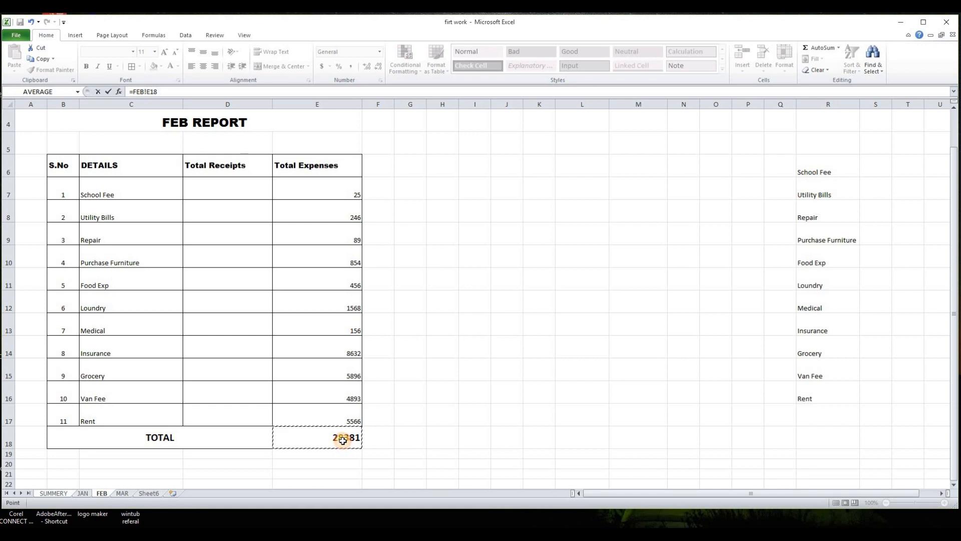
{"action": "key", "text": "Return"}
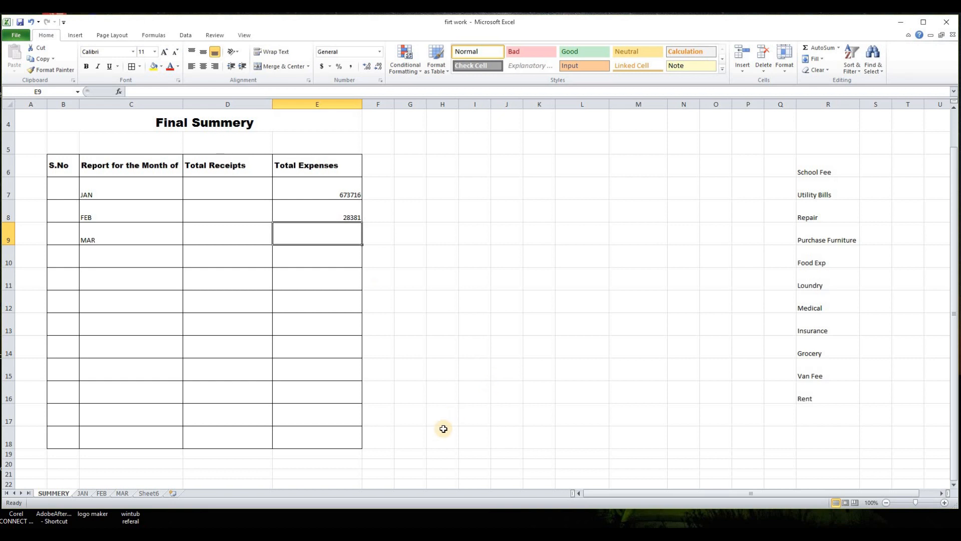
- Link MAR's total expenses in the summary to the total cell E18 on the MAR sheet
{"action": "type", "text": "="}
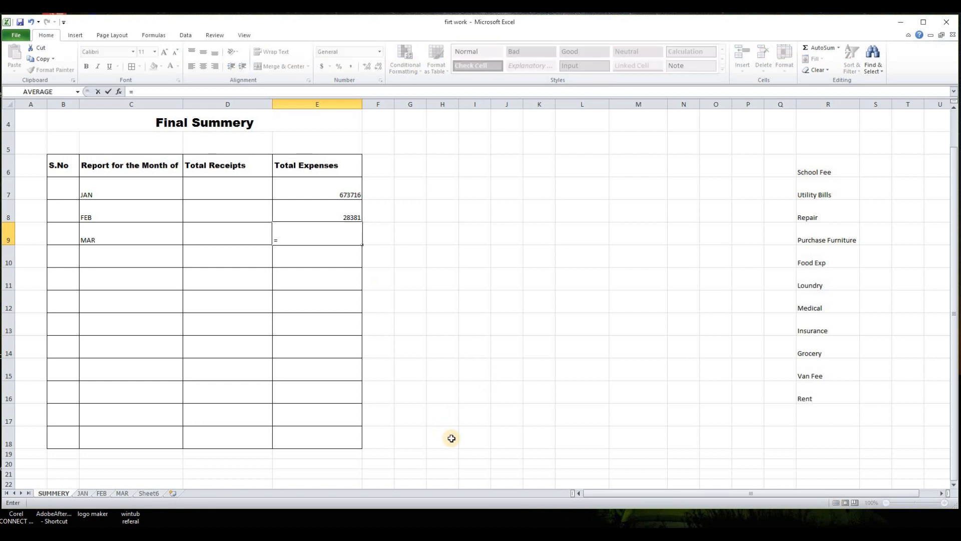
{"action": "left_click", "coordinate": [126, 494]}
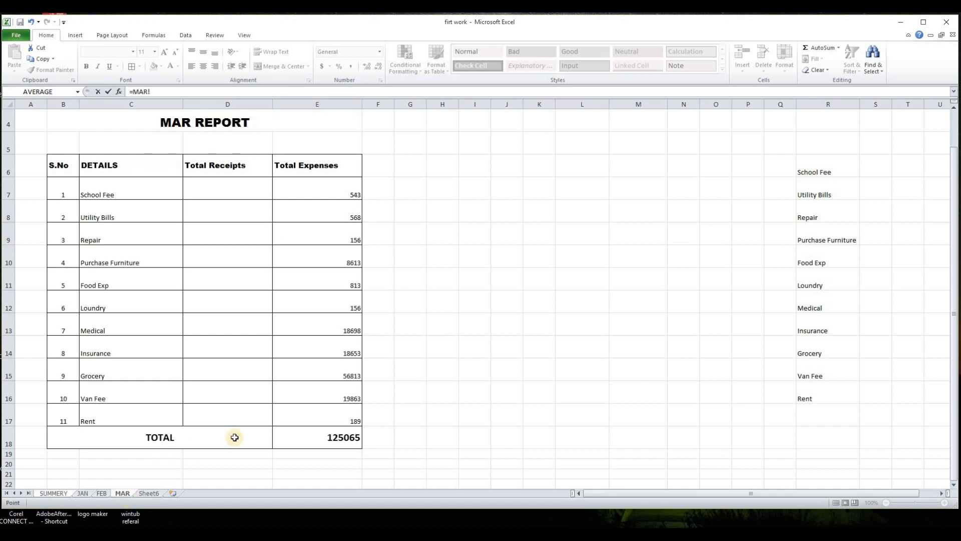
{"action": "left_click", "coordinate": [350, 439]}
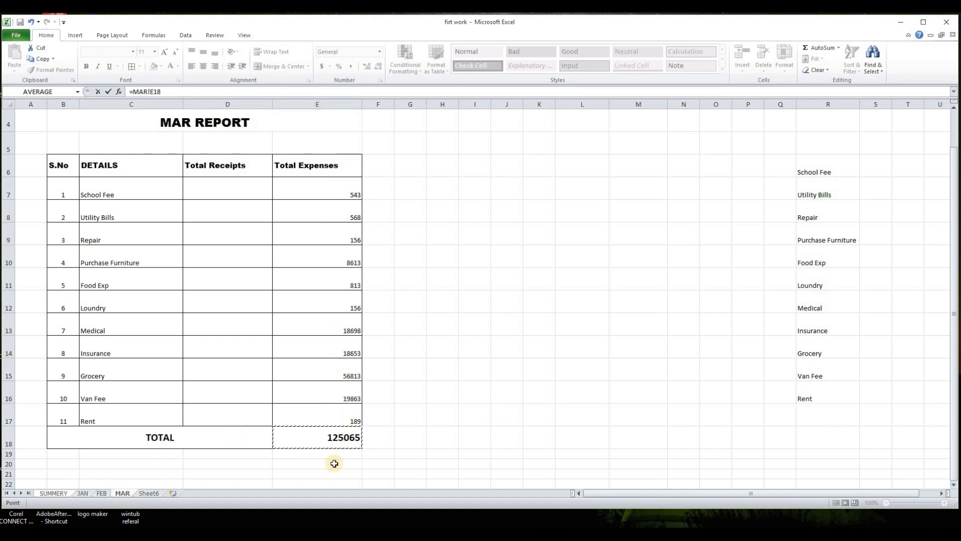
{"action": "key", "text": "Return"}
{"action": "left_click", "coordinate": [451, 301]}
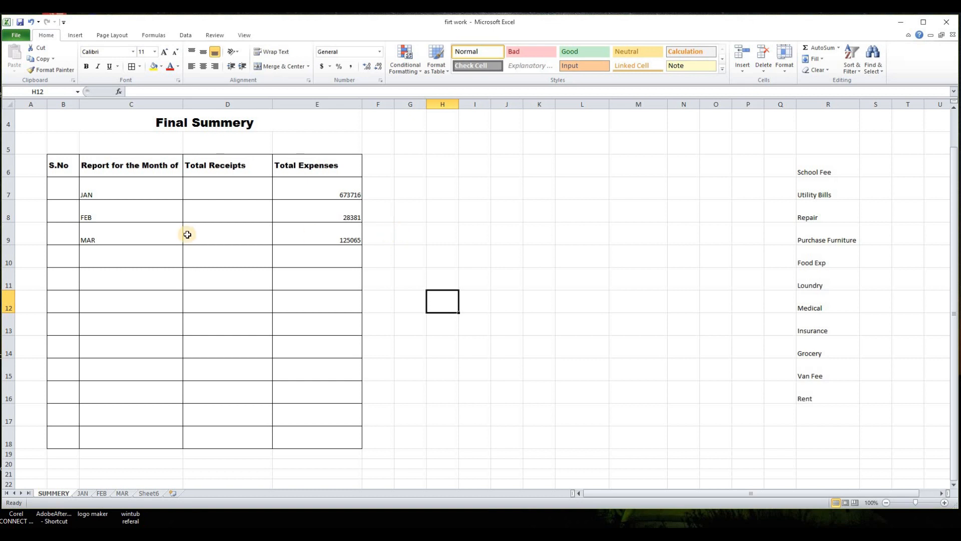
- Check JAN's linked total formula in the summary and select JAN's expense values to verify their sum
{"action": "left_click", "coordinate": [435, 228]}
{"action": "left_click", "coordinate": [92, 191]}
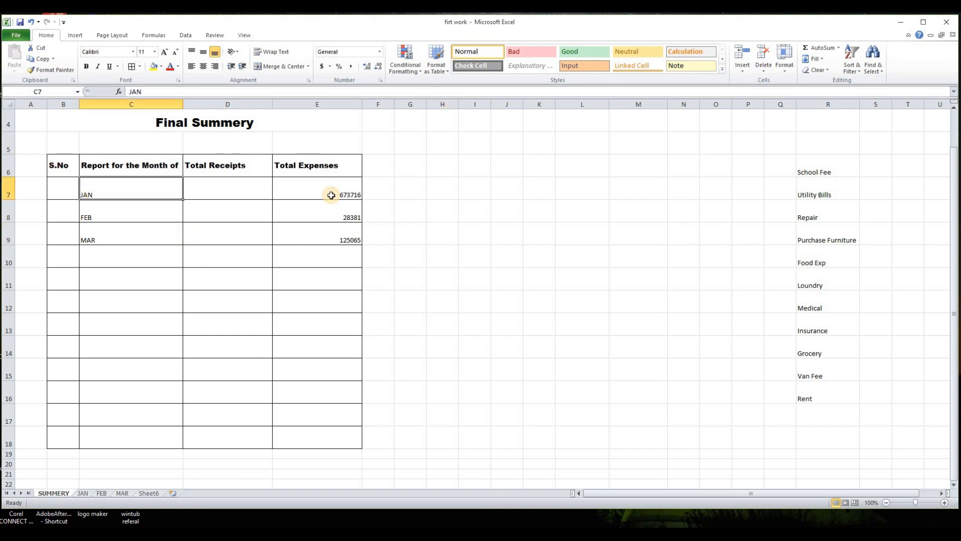
{"action": "left_click", "coordinate": [331, 196]}
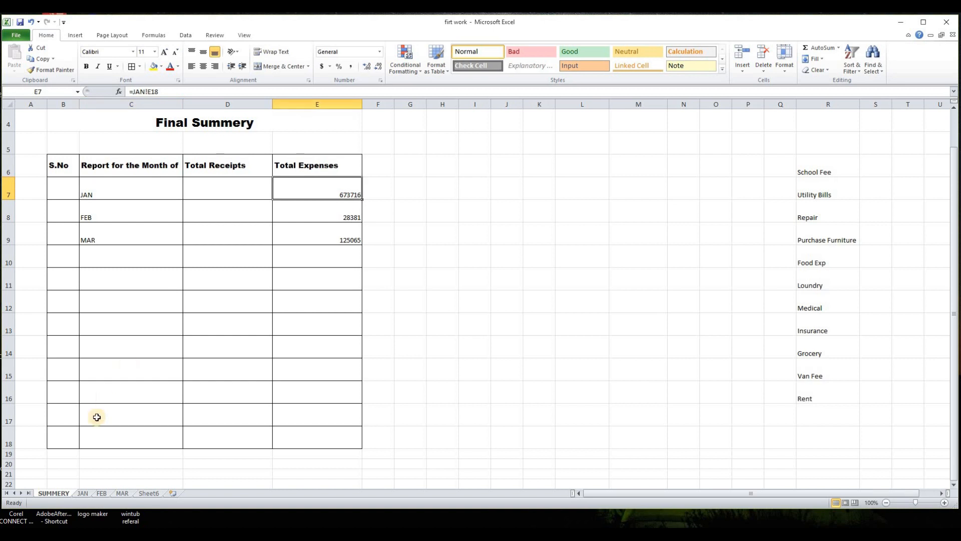
{"action": "left_click", "coordinate": [83, 493]}
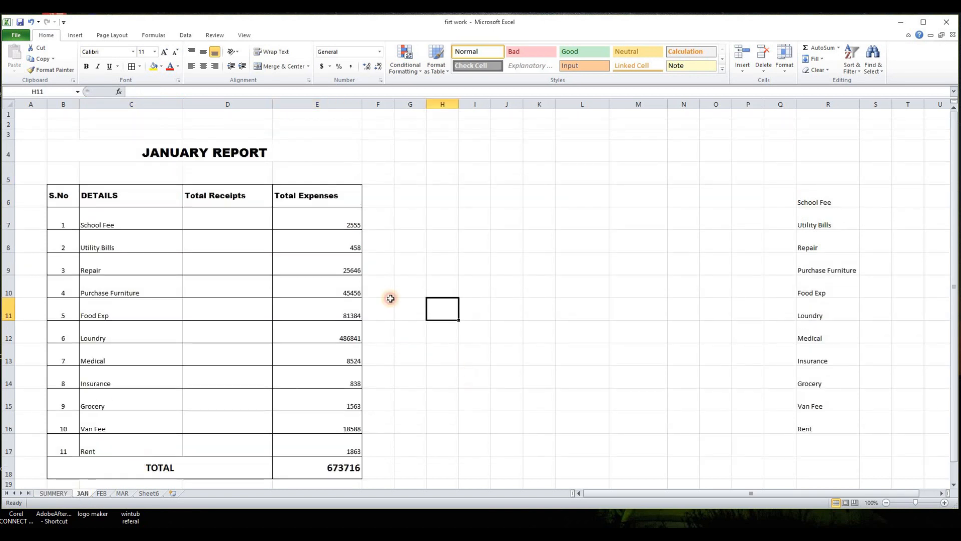
{"action": "scroll", "coordinate": [350, 249], "scroll_direction": "down", "scroll_amount": 1}
{"action": "left_click", "coordinate": [333, 189]}
{"action": "left_click_drag", "start_coordinate": [330, 285], "coordinate": [318, 417]}
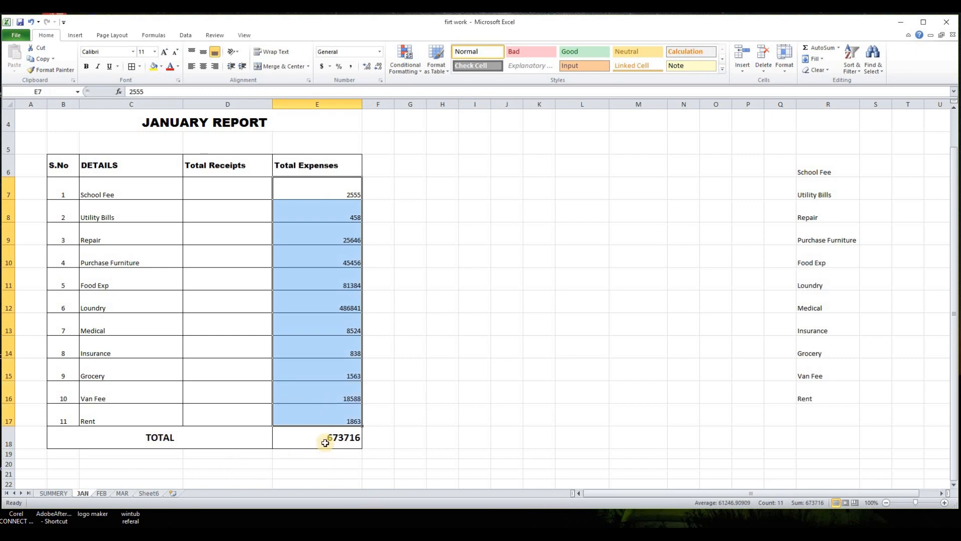
{"action": "left_click", "coordinate": [442, 416]}
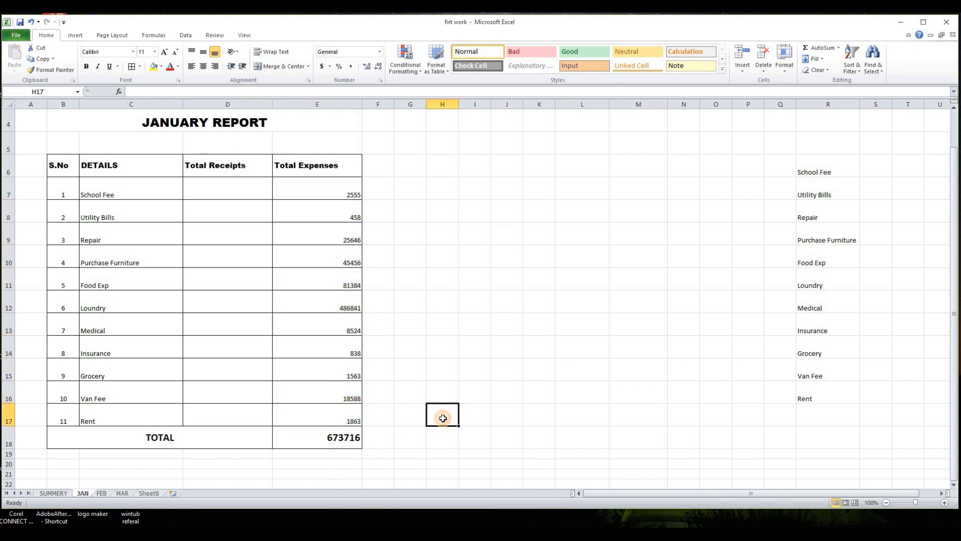
{"action": "left_click", "coordinate": [103, 493]}
{"action": "left_click", "coordinate": [122, 493]}
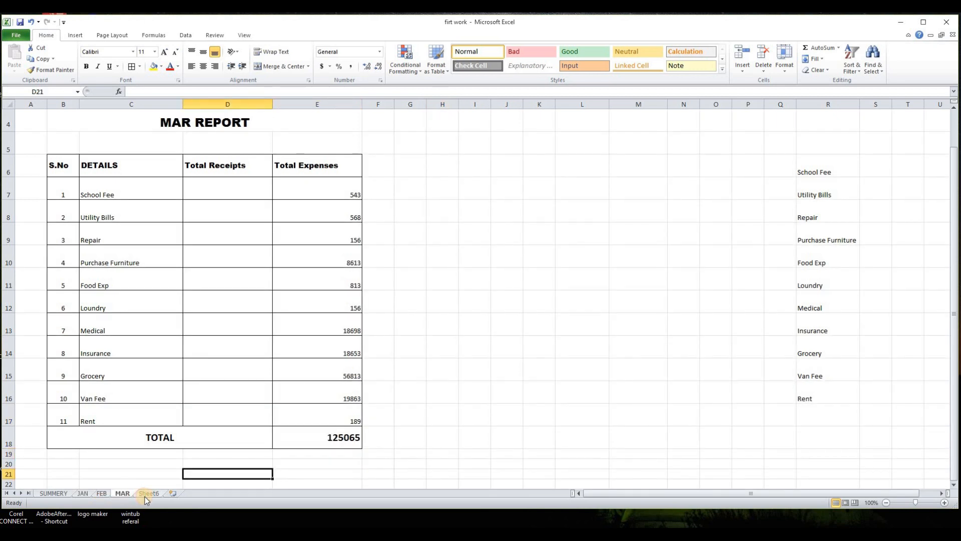
{"action": "left_click", "coordinate": [55, 492]}
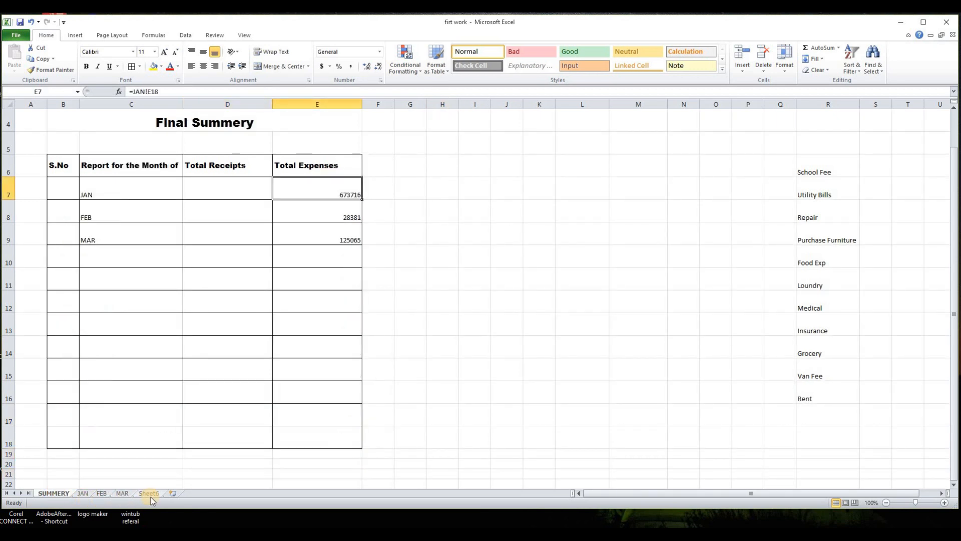
{"action": "left_click", "coordinate": [500, 315]}
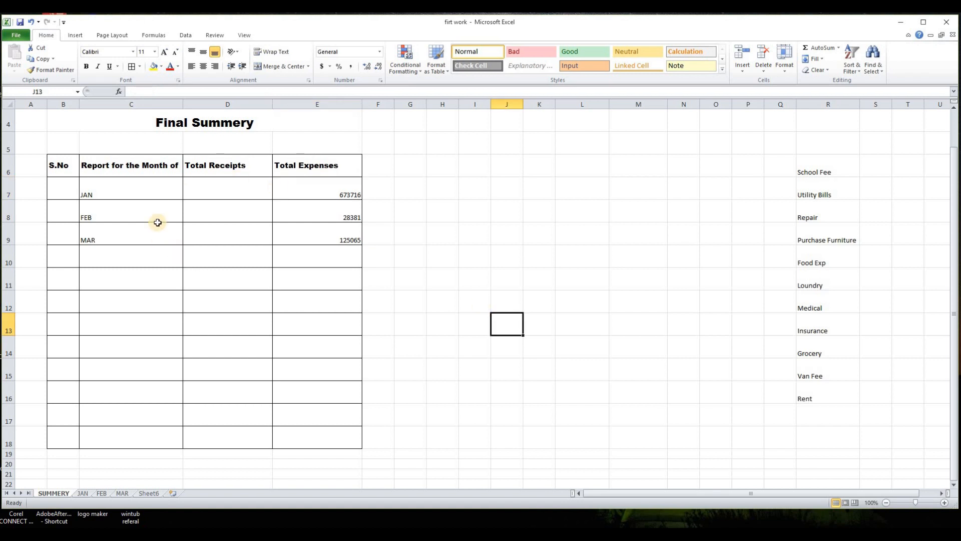
{"action": "left_click", "coordinate": [403, 263]}
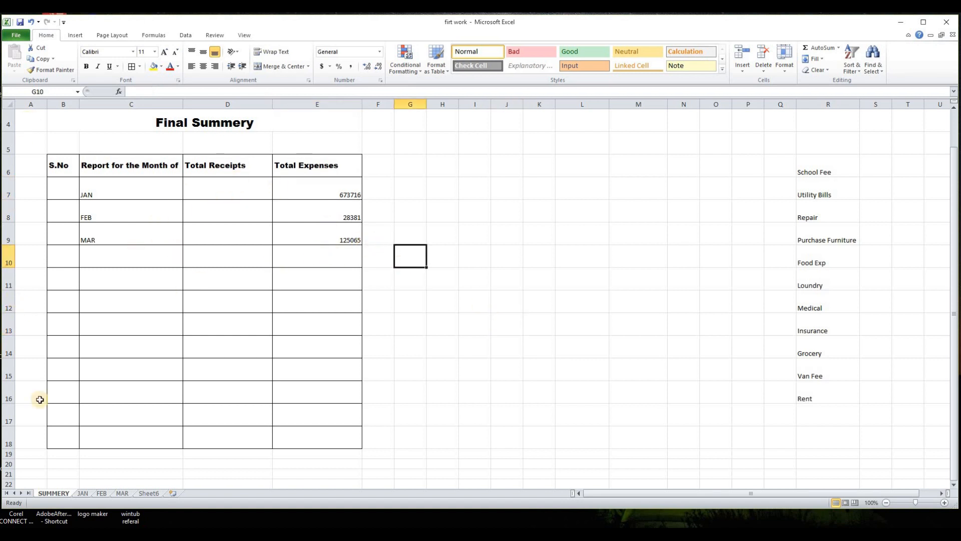
{"action": "left_click", "coordinate": [82, 493]}
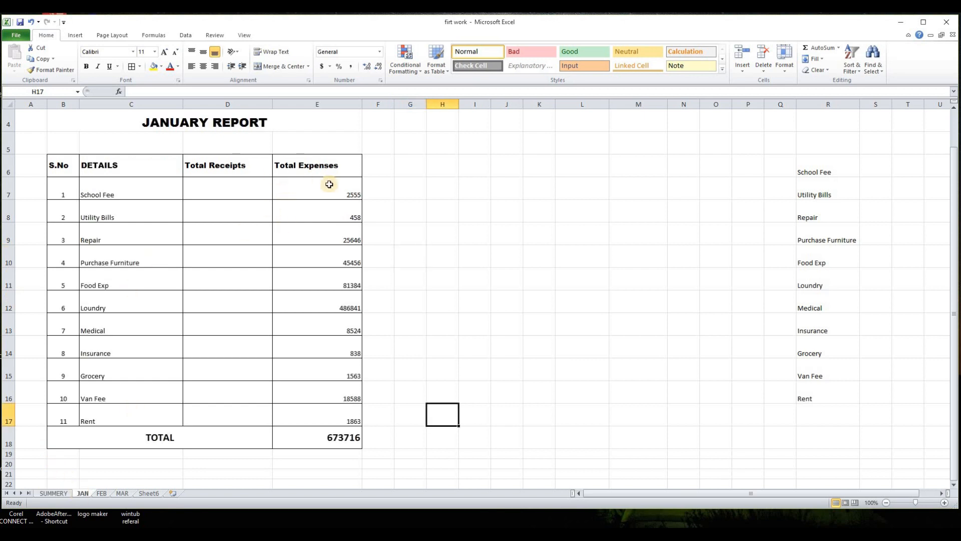
{"action": "left_click", "coordinate": [47, 493]}
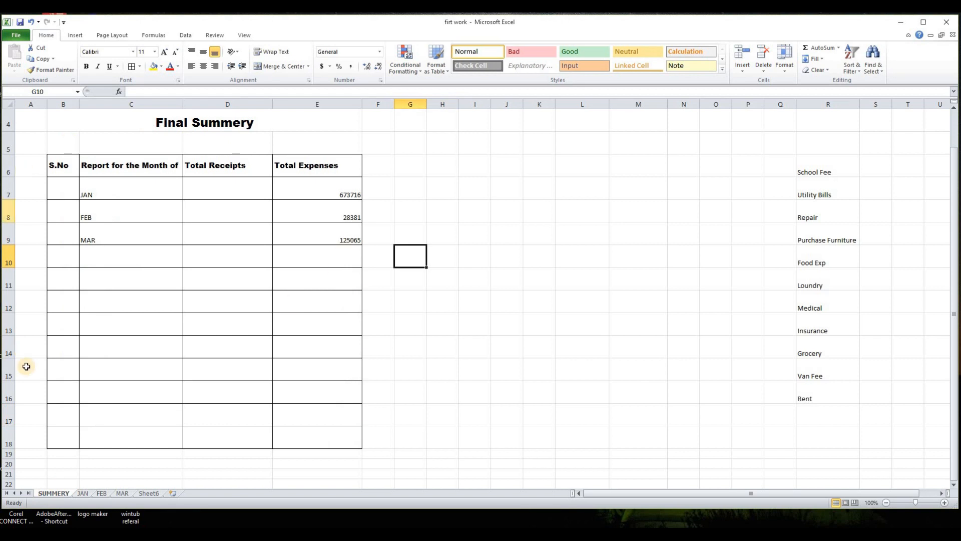
{"action": "left_click", "coordinate": [84, 493]}
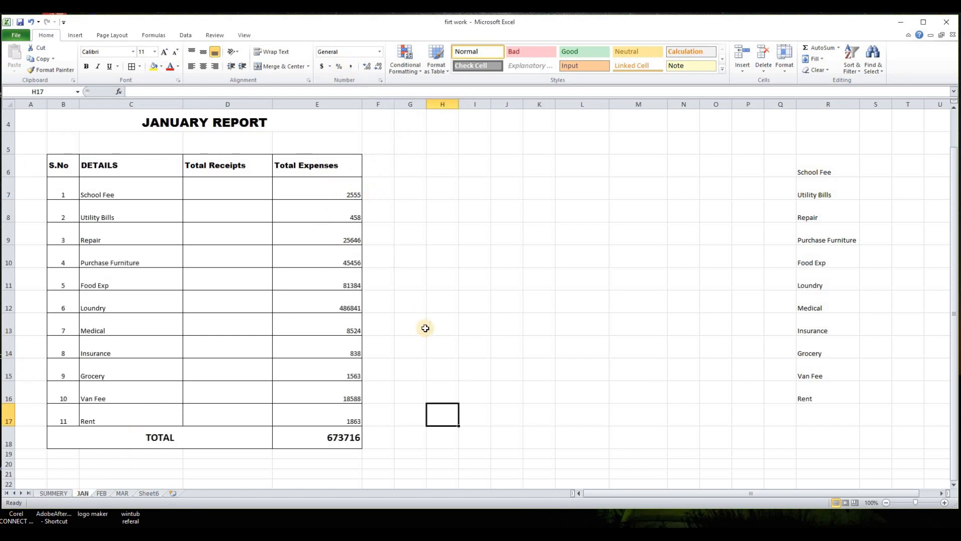
- Delete the empty rows 10 to 17 from the SUMMERY table
{"action": "left_click", "coordinate": [50, 493]}
{"action": "left_click_drag", "start_coordinate": [8, 256], "coordinate": [10, 415]}
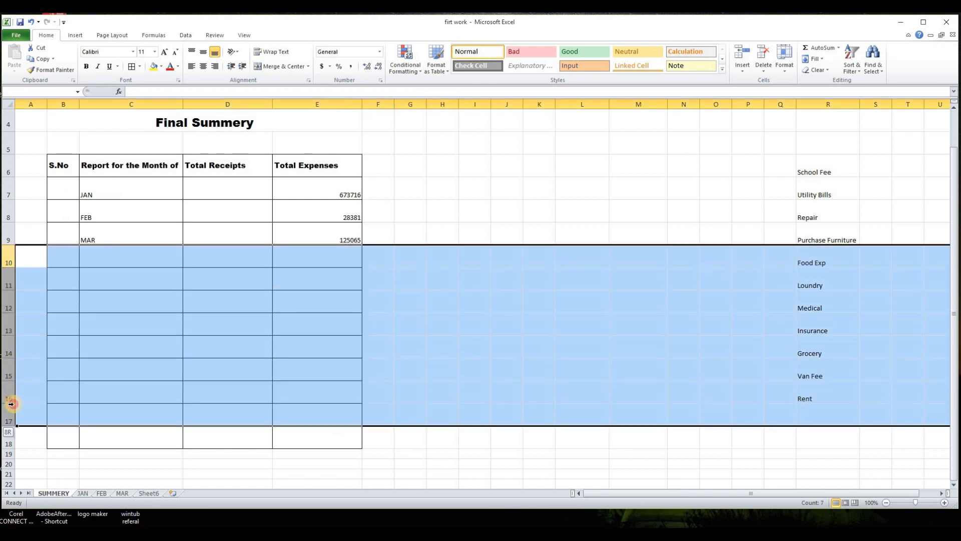
{"action": "right_click", "coordinate": [10, 396]}
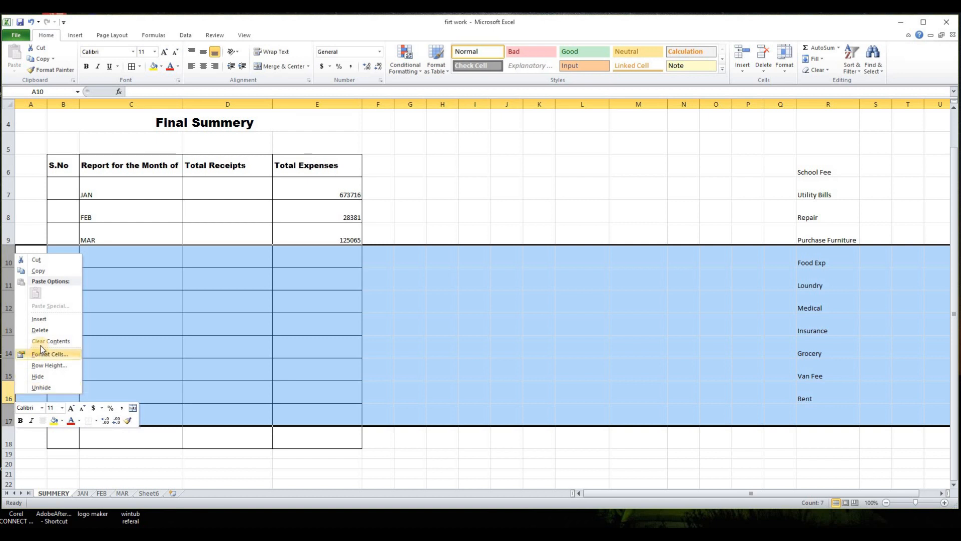
{"action": "left_click", "coordinate": [40, 330]}
{"action": "left_click", "coordinate": [352, 385]}
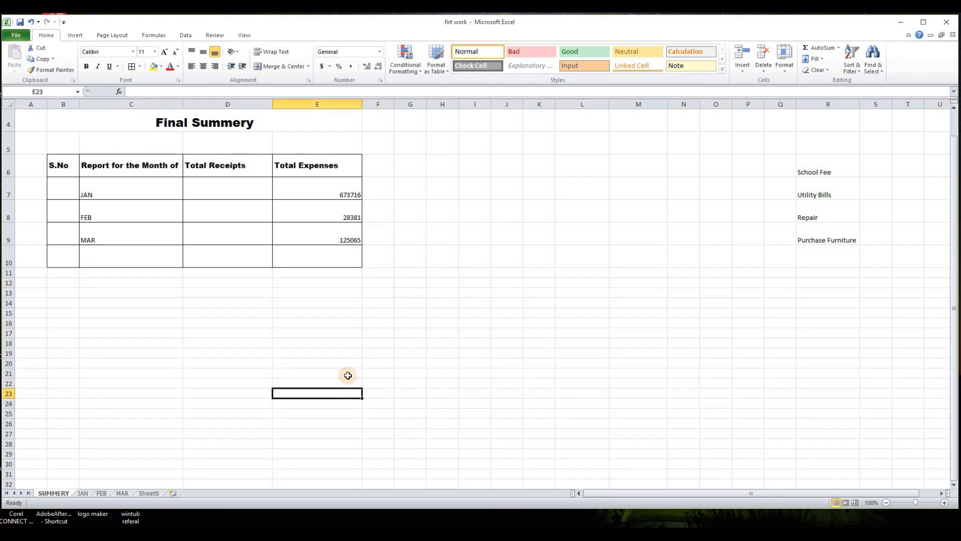
{"action": "left_click", "coordinate": [329, 256]}
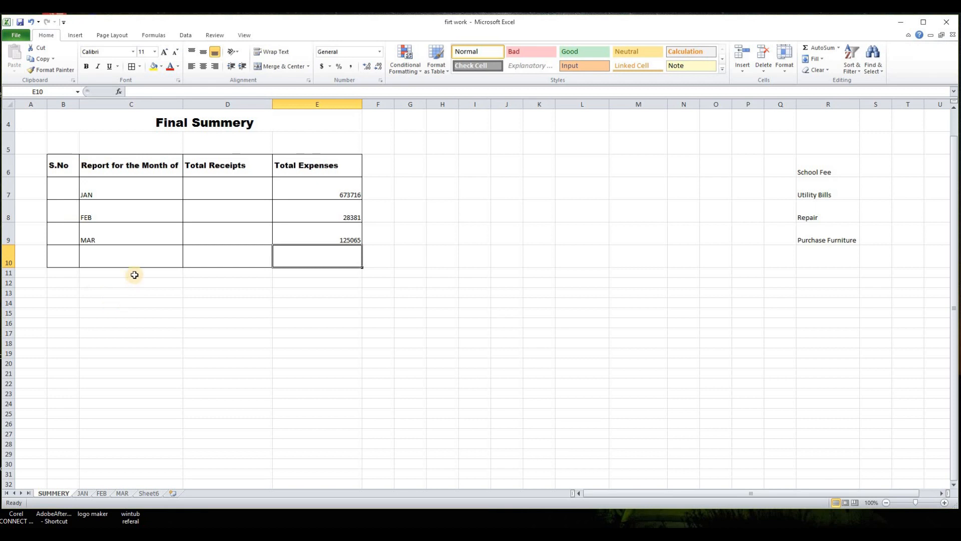
{"action": "left_click", "coordinate": [135, 342]}
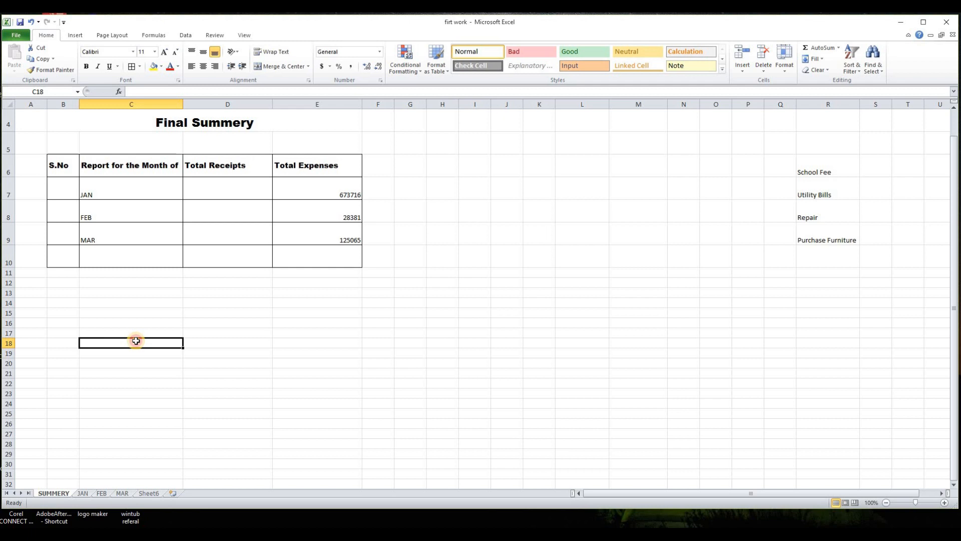